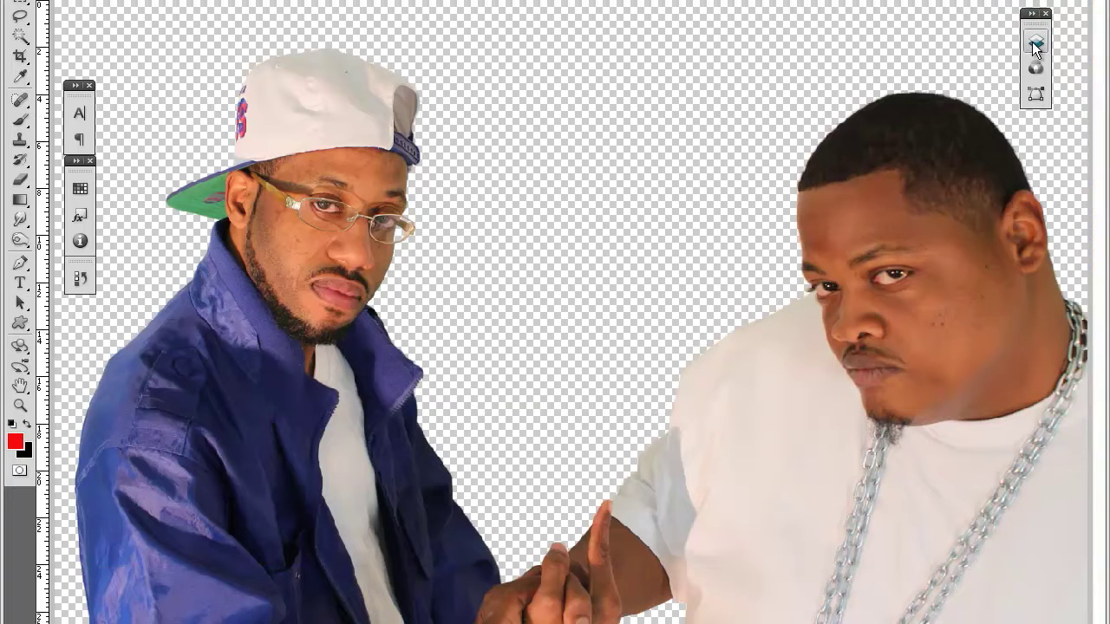
Show the original layer beneath the cut-out to compare it with the retouched copy, and hide it again
left_click_drag(1035, 36, 600, 58)
left_click(599, 57)
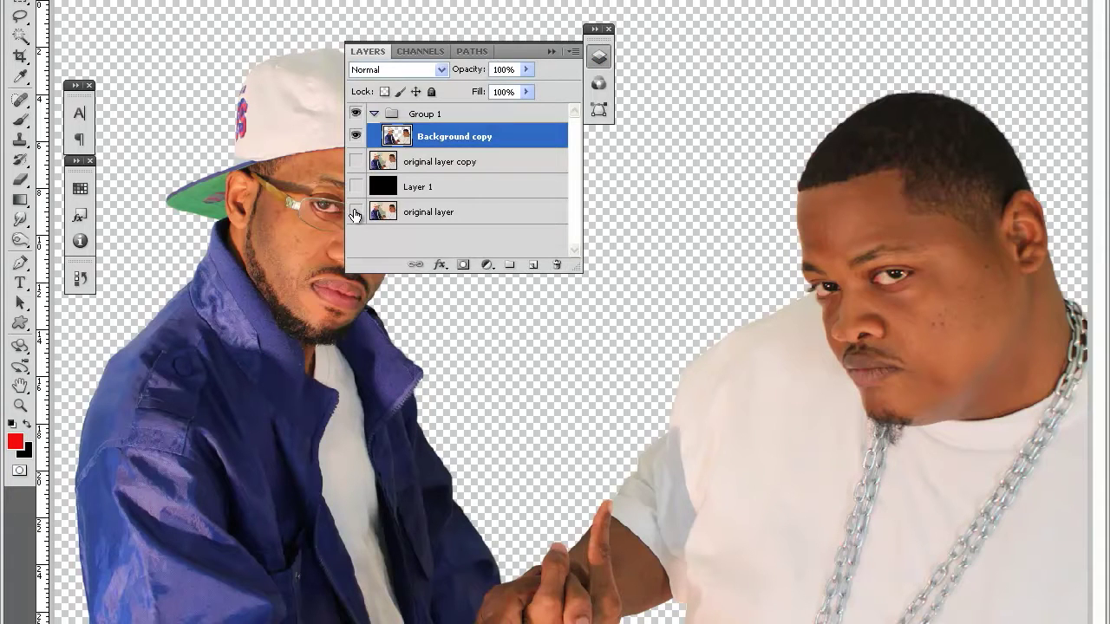
left_click(355, 212)
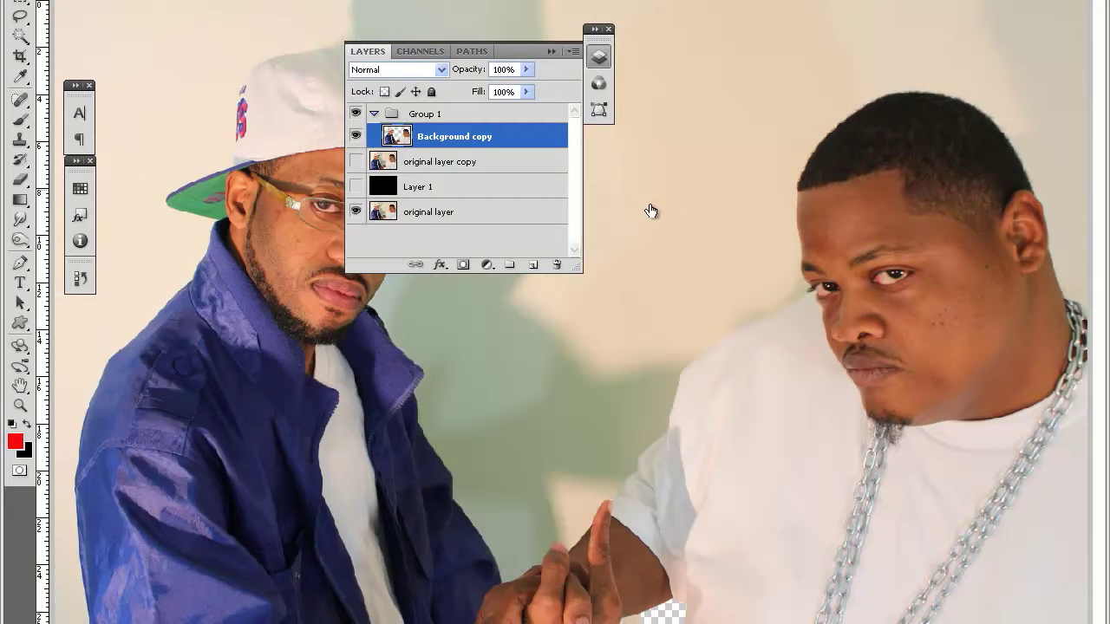
left_click(356, 212)
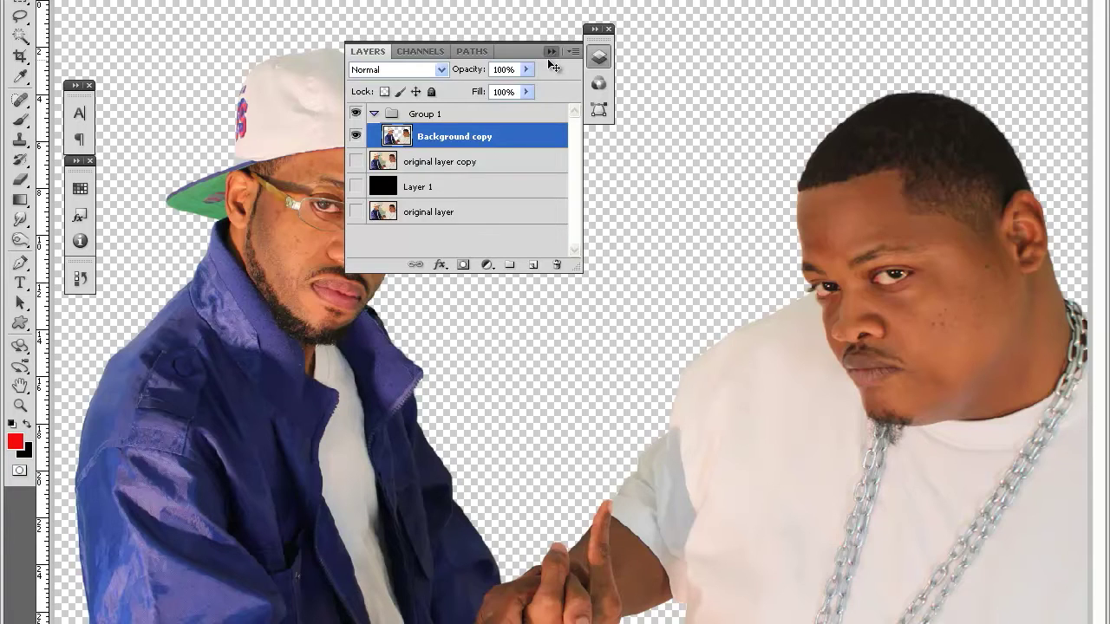
left_click(549, 54)
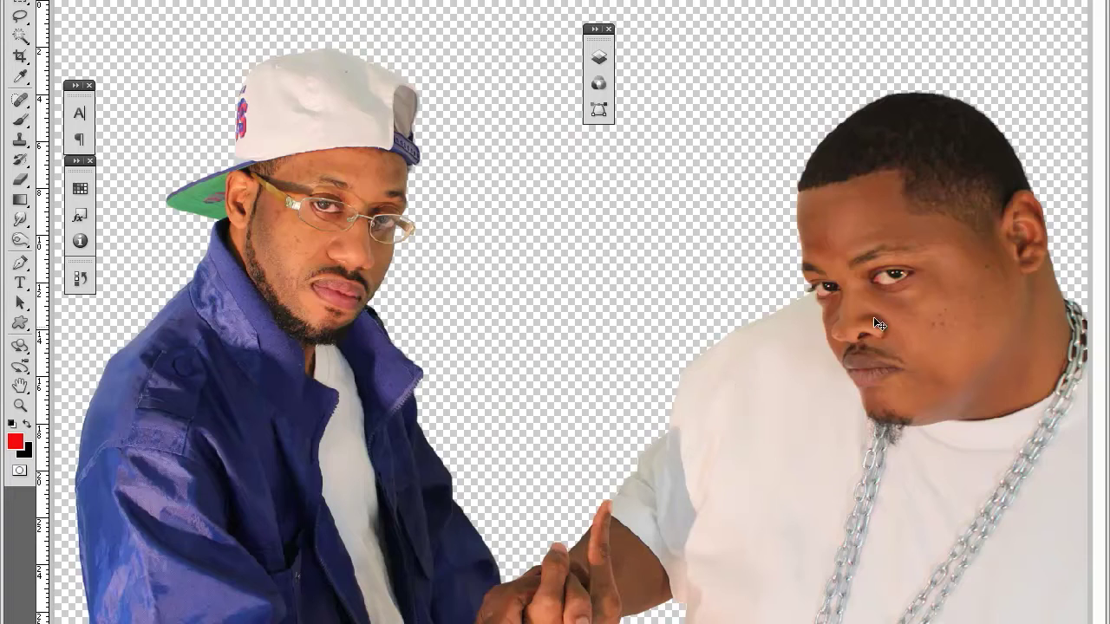
Activate the Clone Stamp for the blemishes on the cheek of the man in white, and check that Background copy is the active layer
left_click(20, 405)
left_click_drag(912, 295, 983, 364)
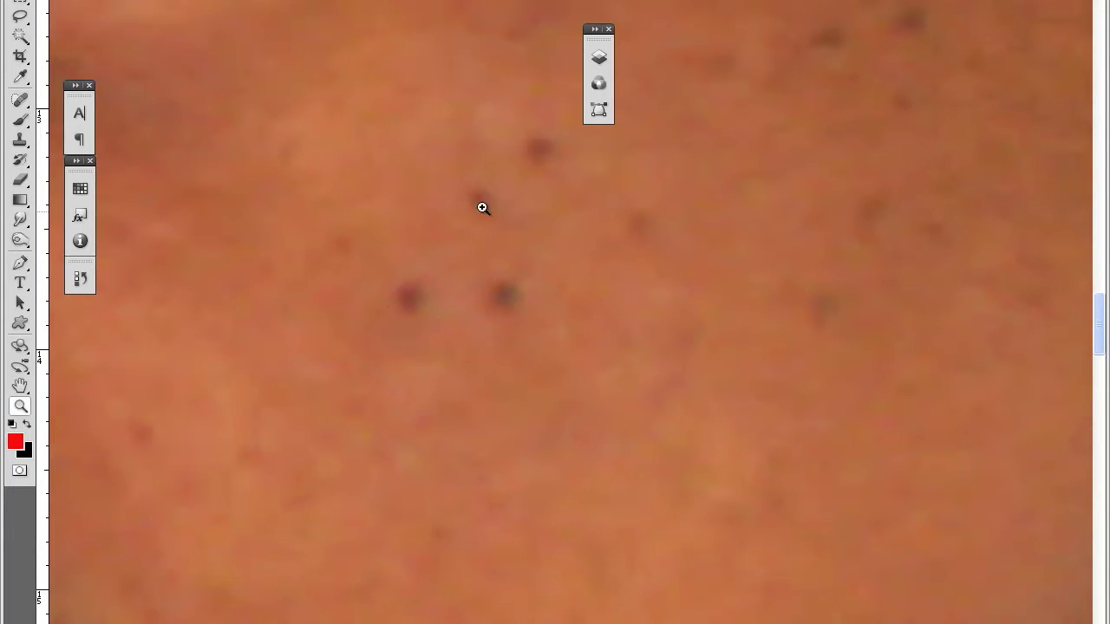
left_click(21, 143)
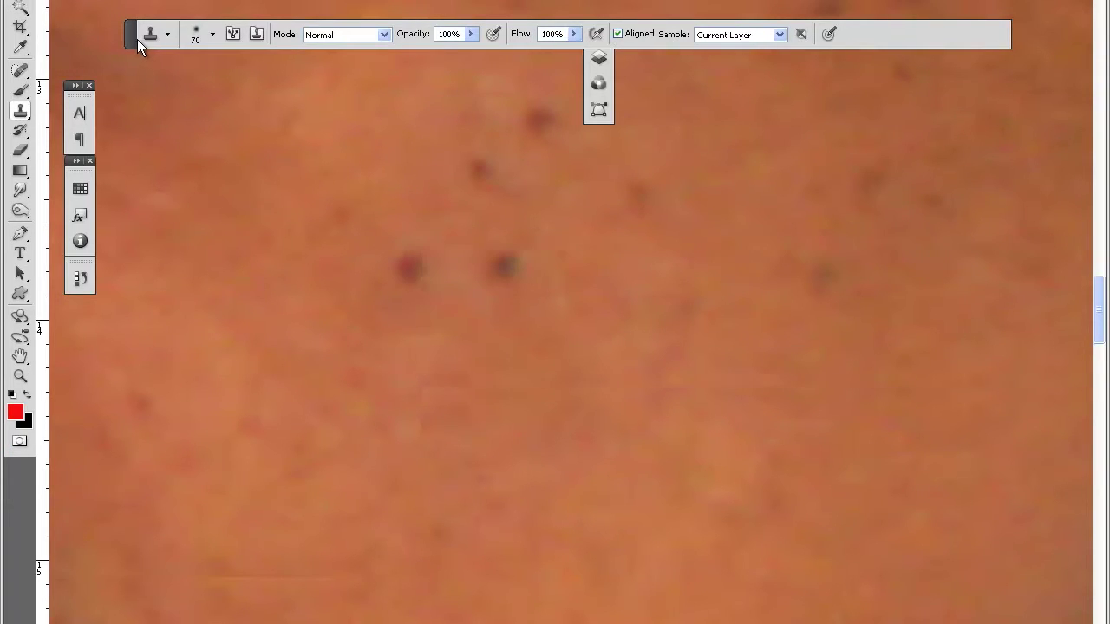
left_click(199, 47)
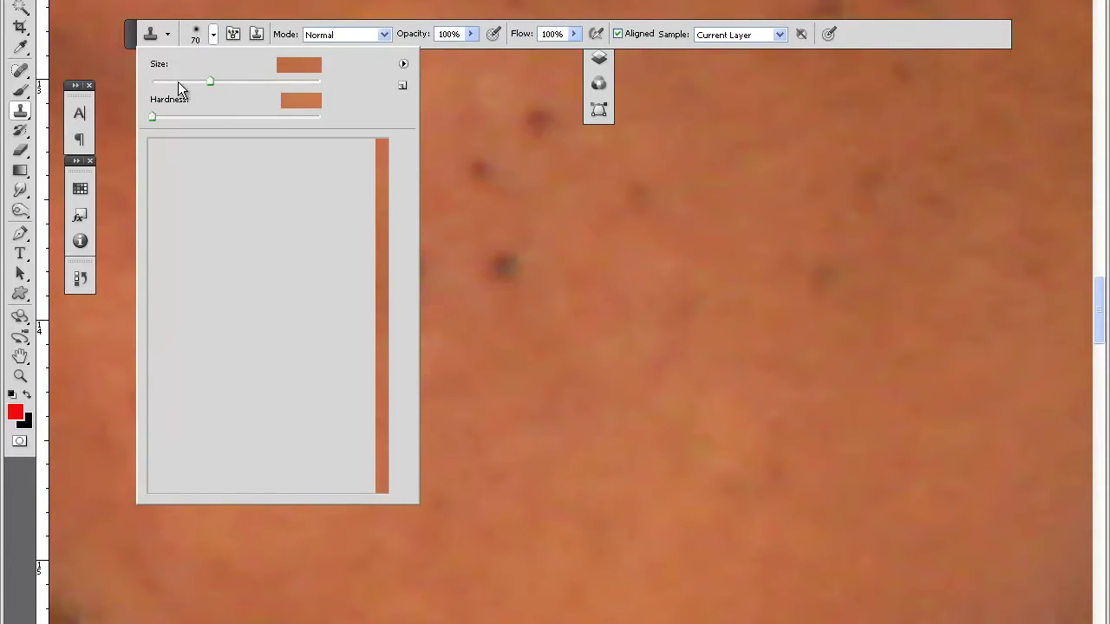
key("Return")
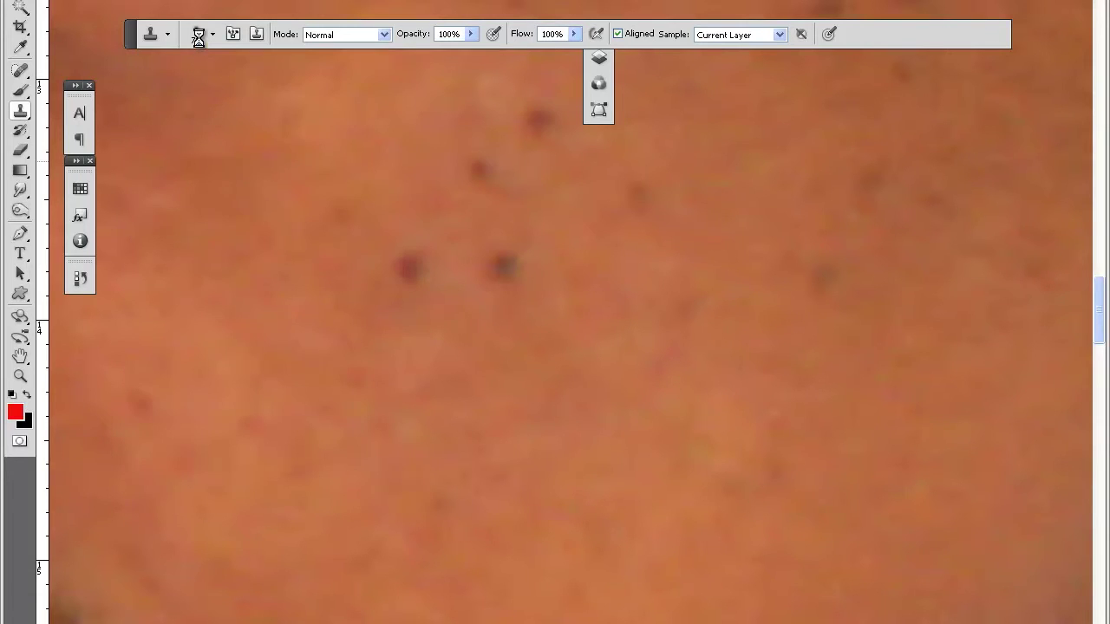
left_click(541, 213)
left_click(598, 59)
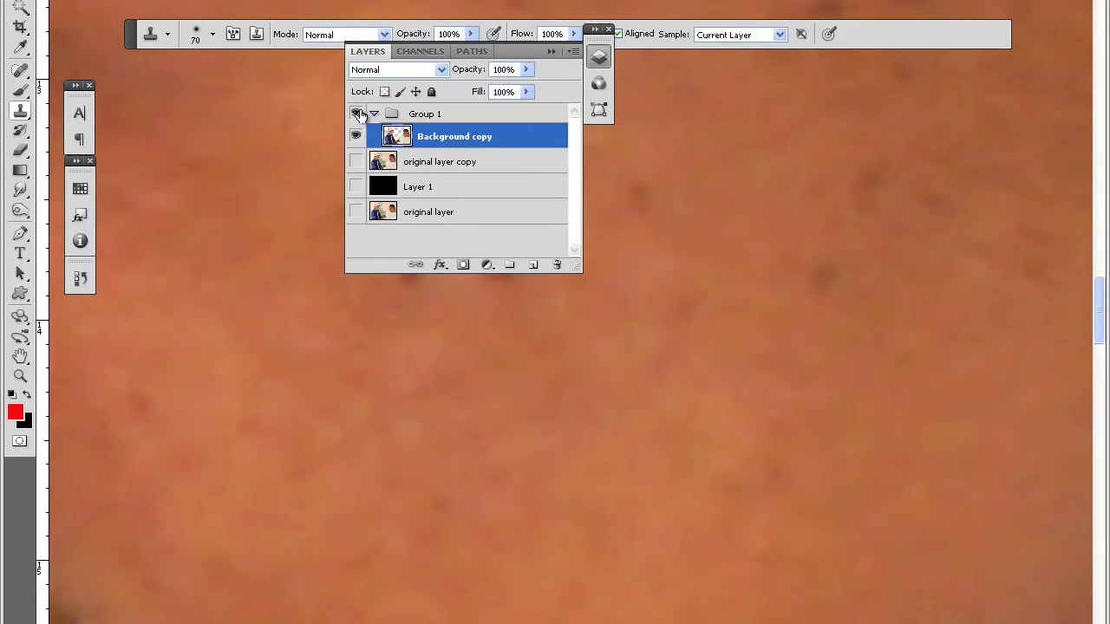
left_click(551, 51)
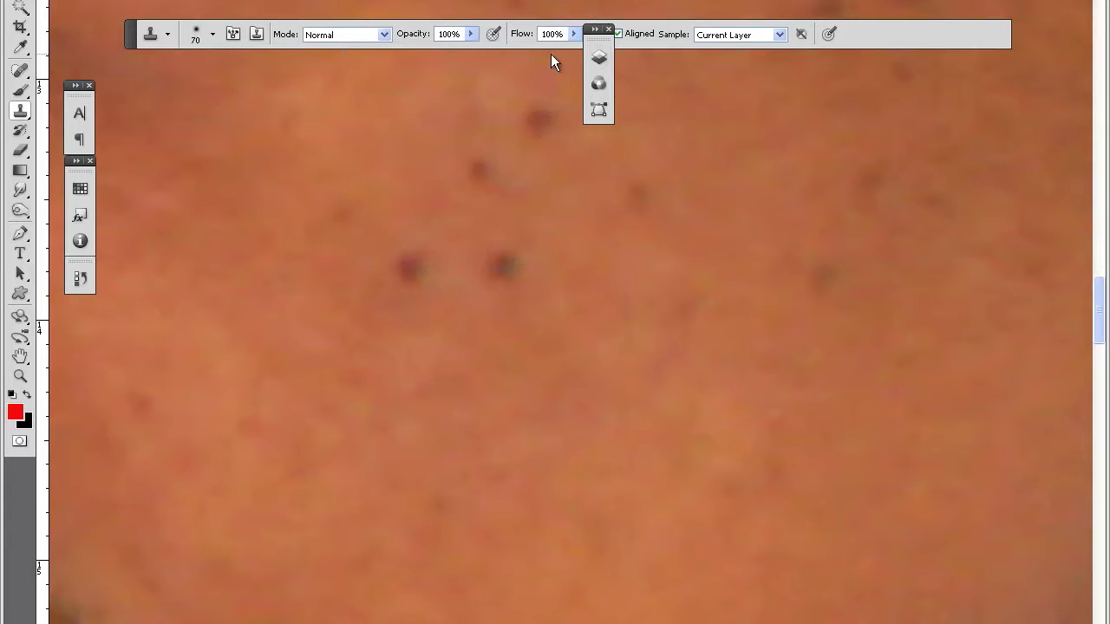
Set the Clone Stamp to the first soft round brush with a size of 32 px and 0% hardness
left_click(213, 34)
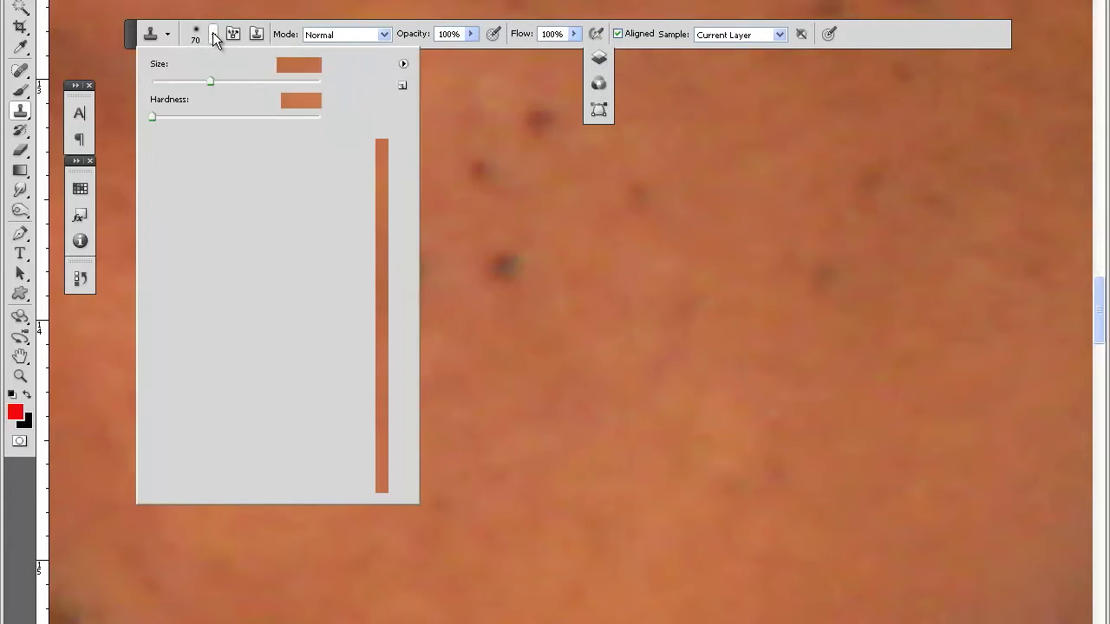
left_click_drag(186, 80, 178, 82)
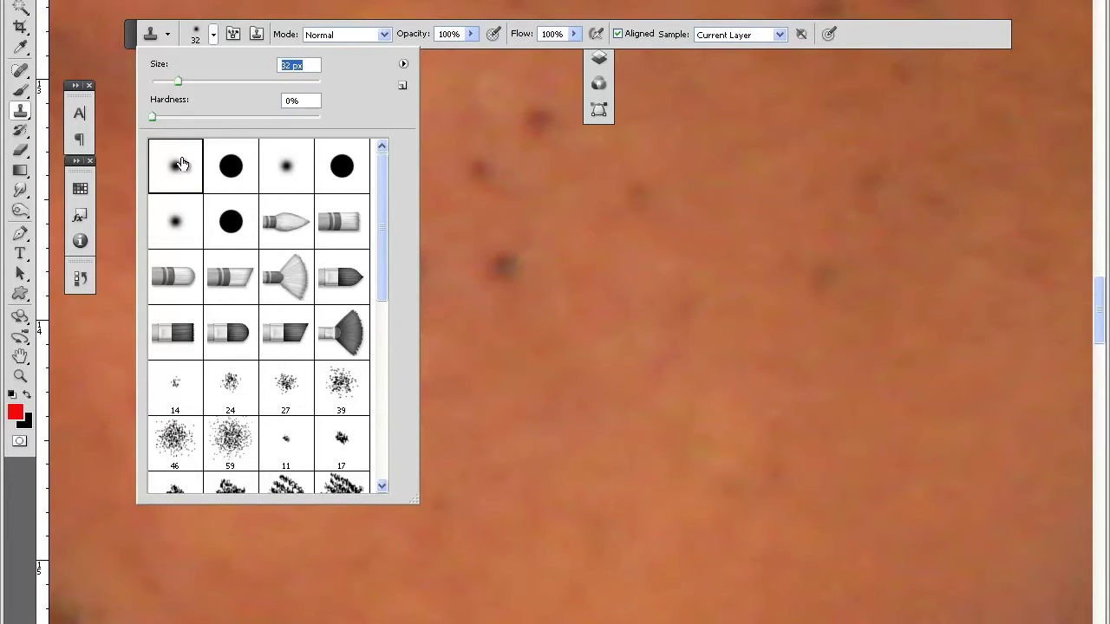
left_click(216, 166)
left_click(185, 165)
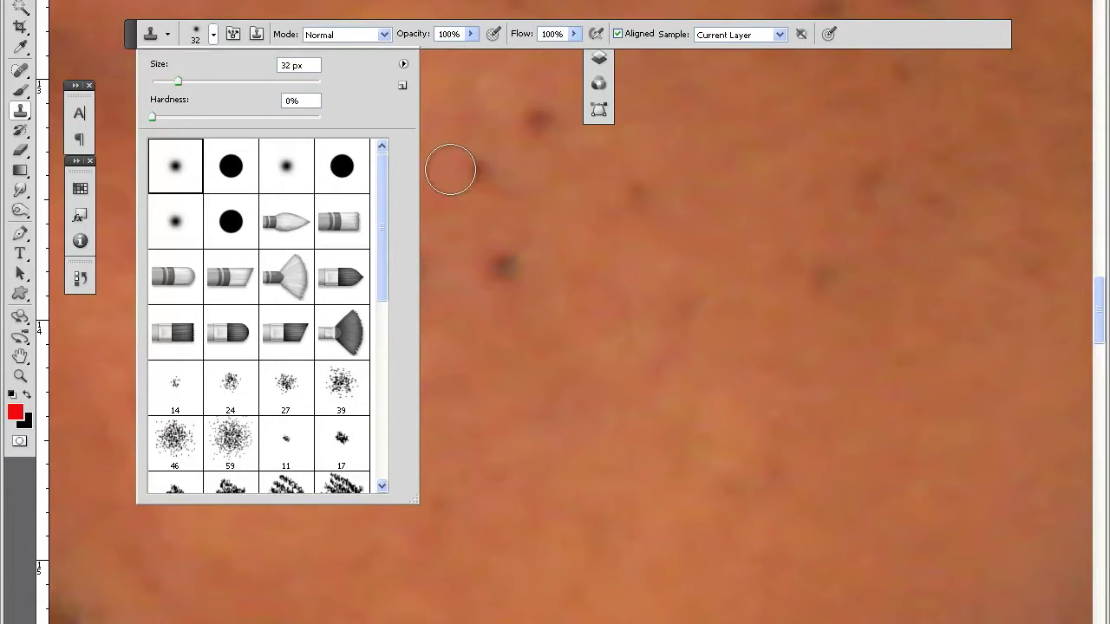
left_click(386, 125)
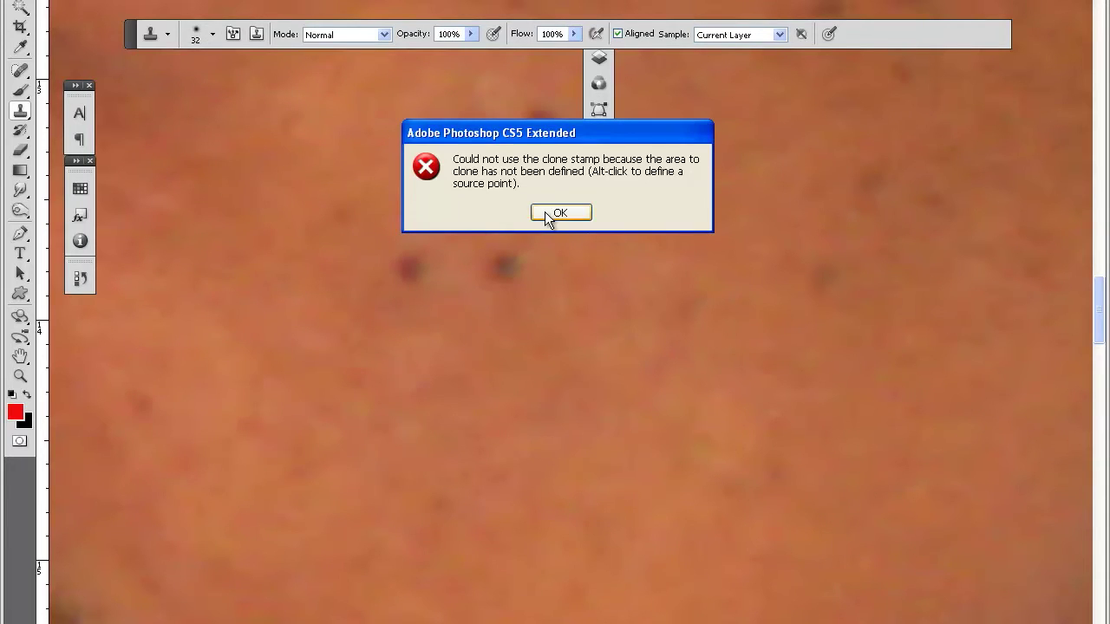
key("Return")
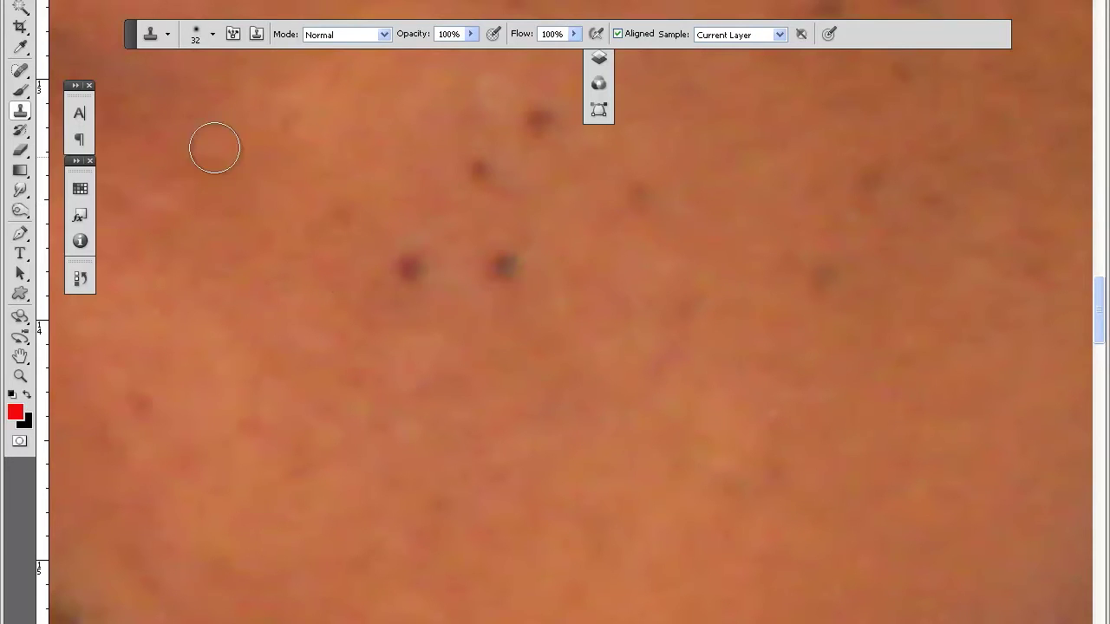
Sample clean skin beside the cluster of dark spots, test the clone over the lower-left spot, and undo the stamp
left_click(287, 196, "alt")
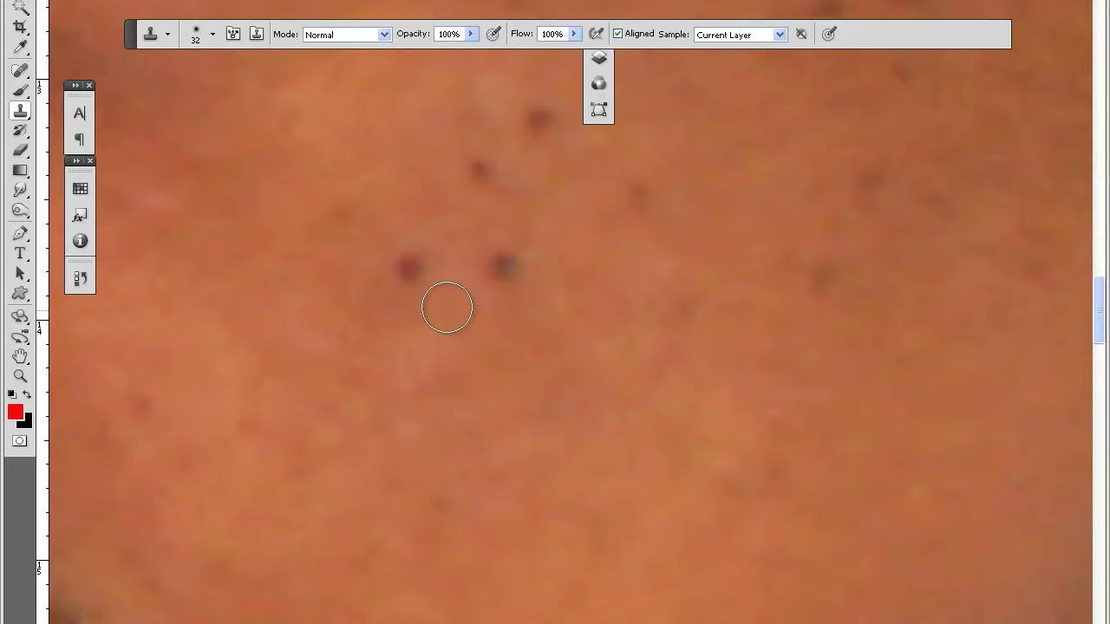
left_click(417, 276)
left_click(415, 272)
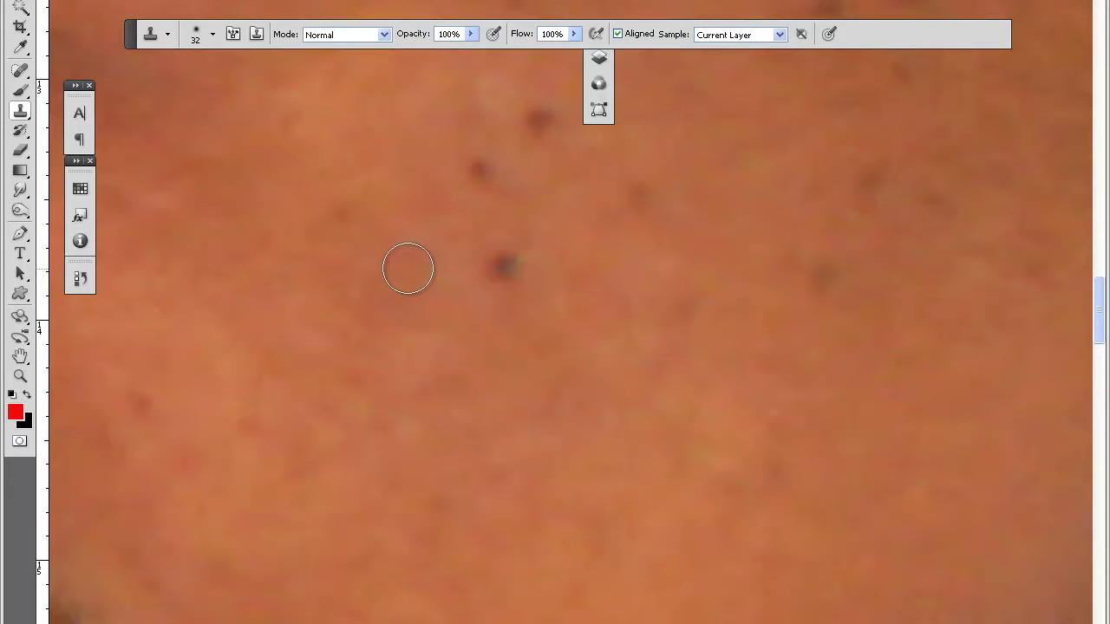
key("ctrl+z")
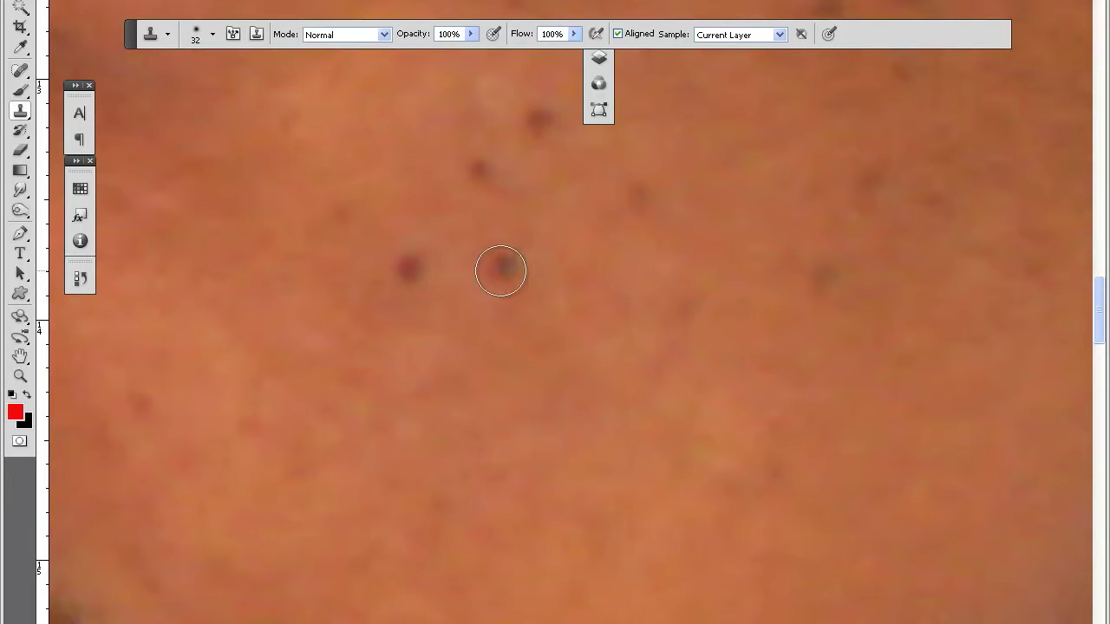
Try cloning the sampled skin over the lower-right spot and the spot above it, undoing each stamp
left_click(503, 265)
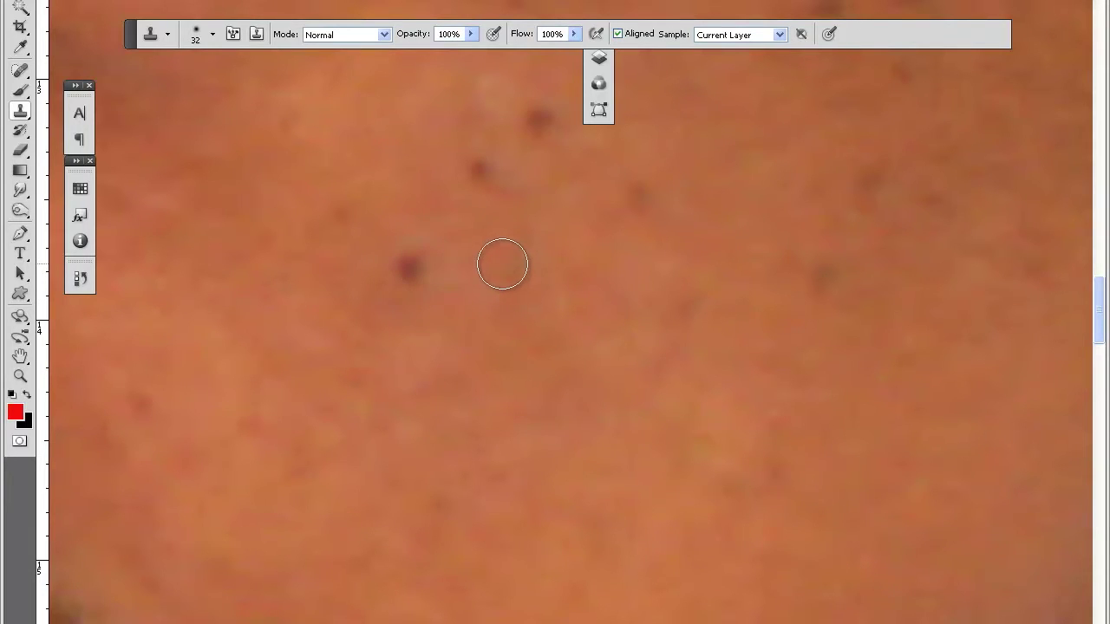
key("ctrl+z")
left_click(481, 170)
key("ctrl+z")
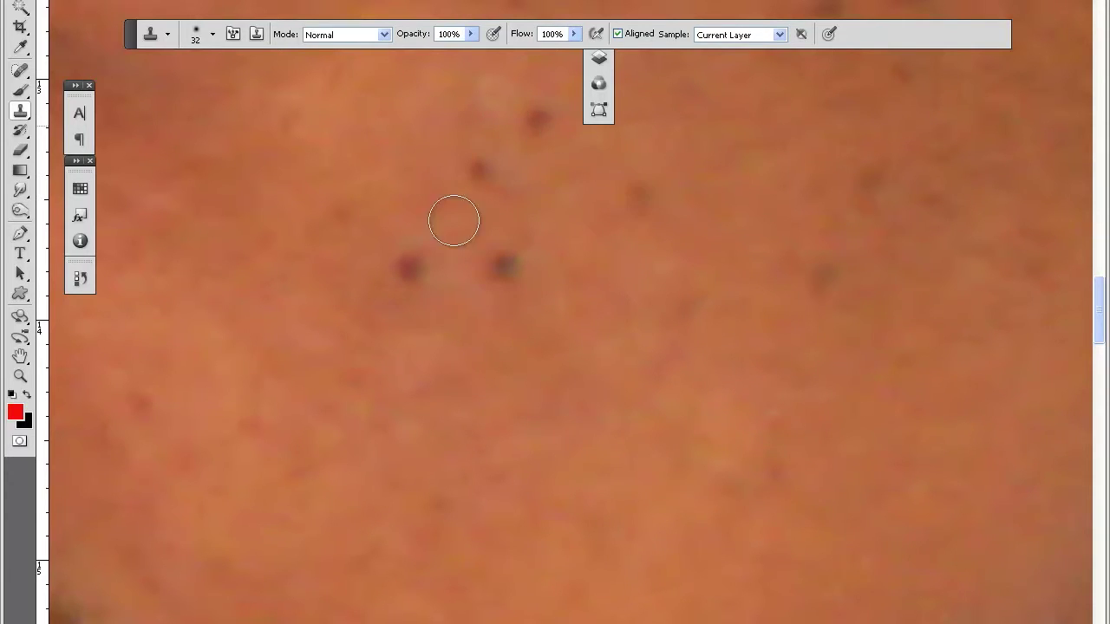
Clone the sampled skin over the cluster's lower-left dark spot, comparing before and after with undo and redo
left_click(414, 270)
key("ctrl+z")
key("ctrl+z")
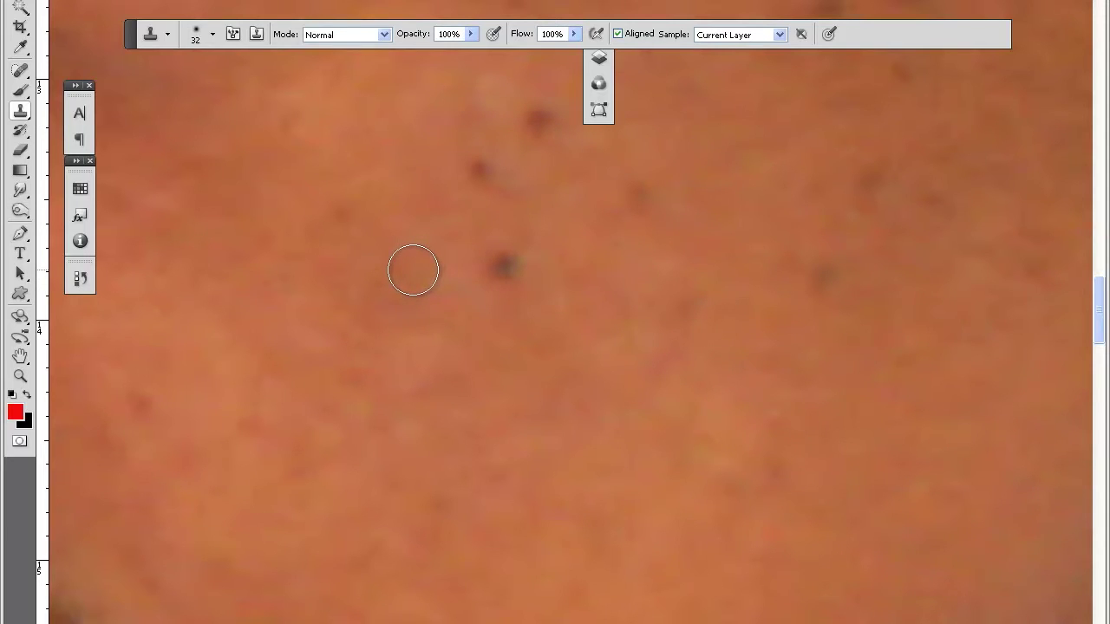
key("ctrl+z")
left_click(413, 270)
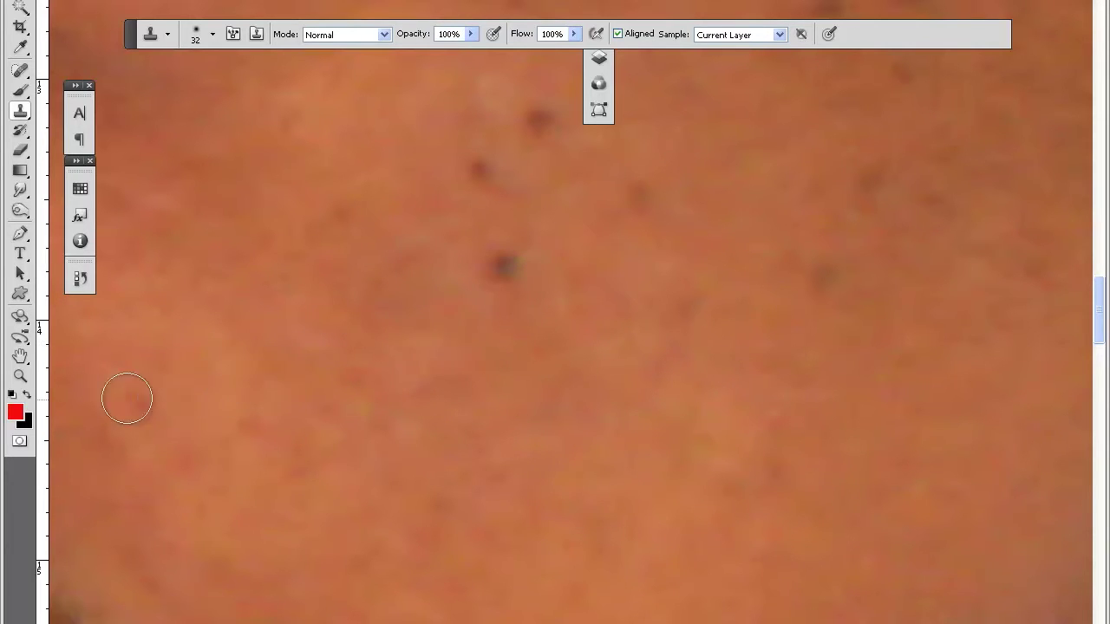
Sample light skin near the faint spot on the lower left of the cheek and clone it over the spot
left_click(221, 383, "alt")
left_click(141, 404)
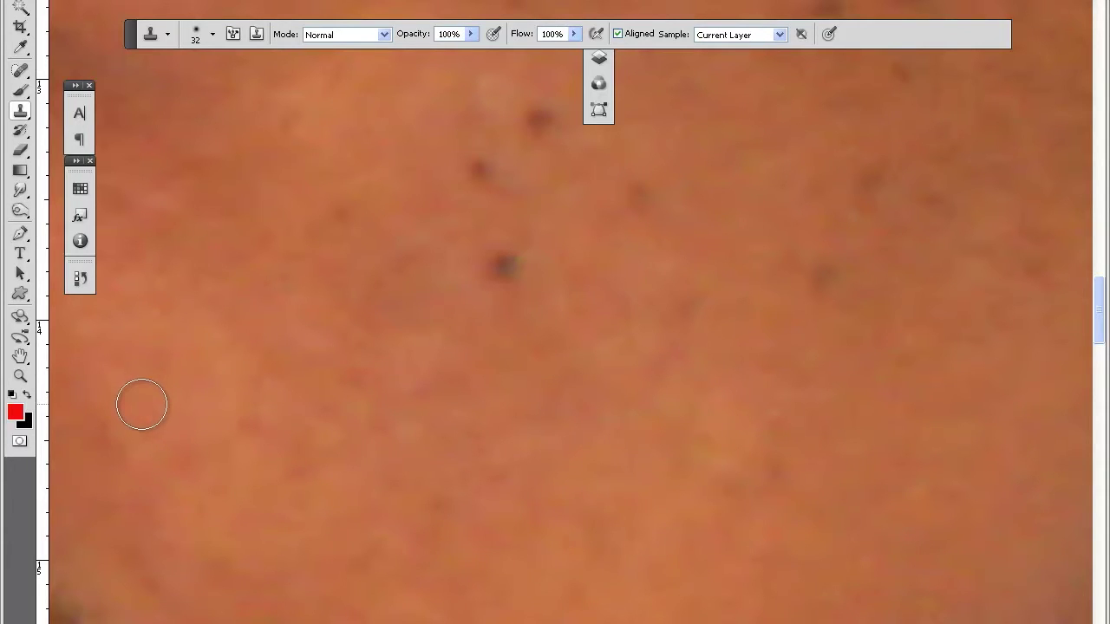
key("ctrl+z")
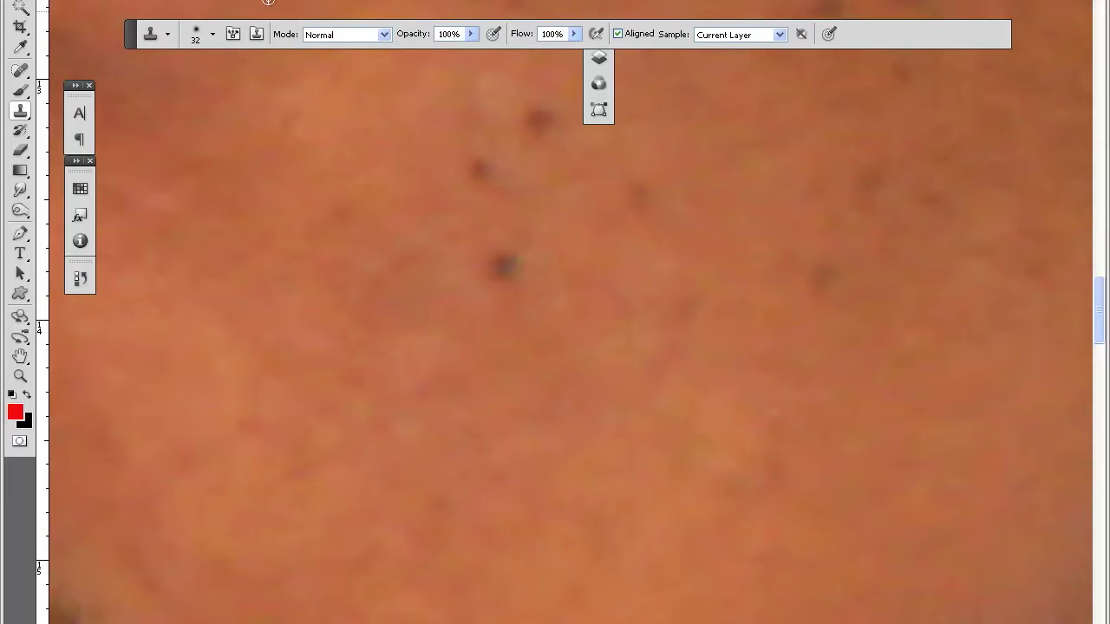
Try cloning bright skin from the upper cheek onto the darker lower-right area, and undo the stamp
left_click(297, 80, "alt")
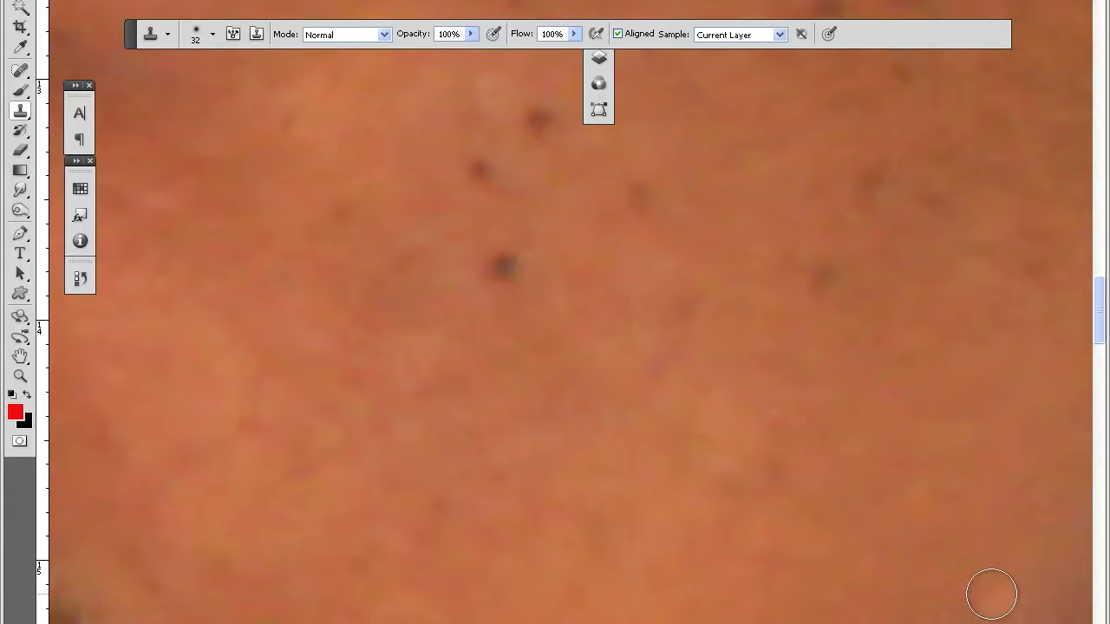
left_click(988, 605)
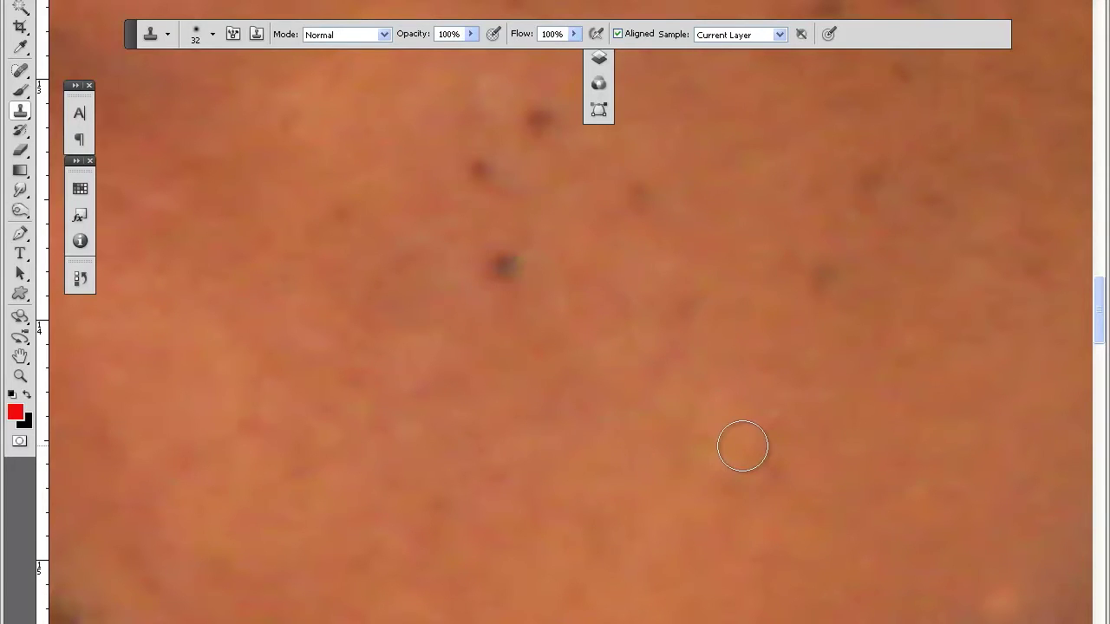
key("ctrl+z")
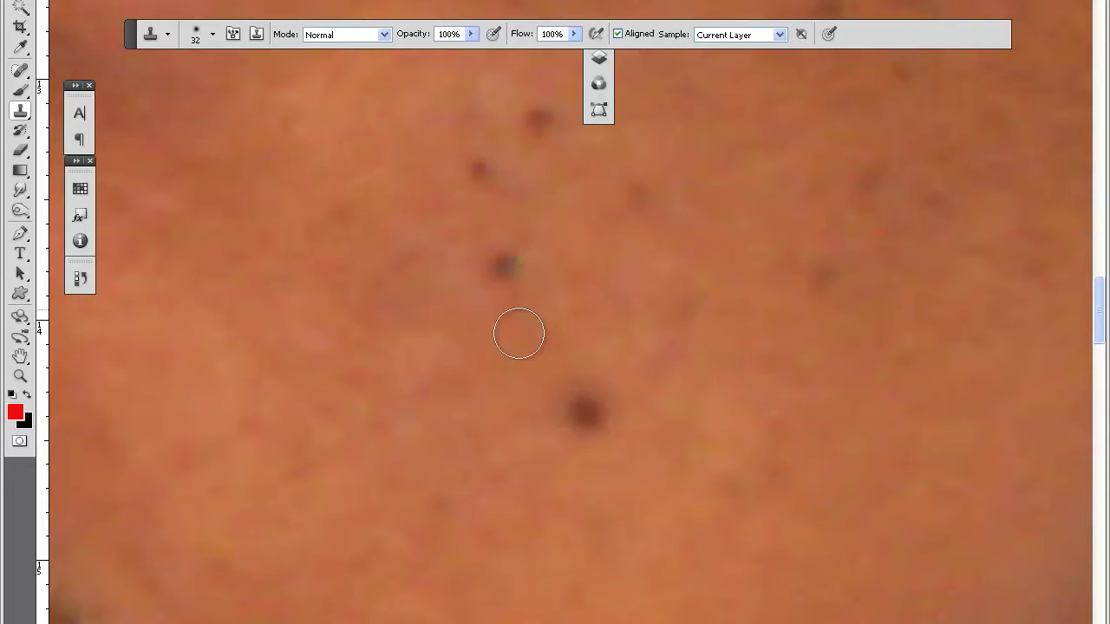
Sample clean skin just below the darkest remaining spot in the cluster and clone it over that spot
left_click(545, 323, "alt")
left_click_drag(545, 324, 567, 317)
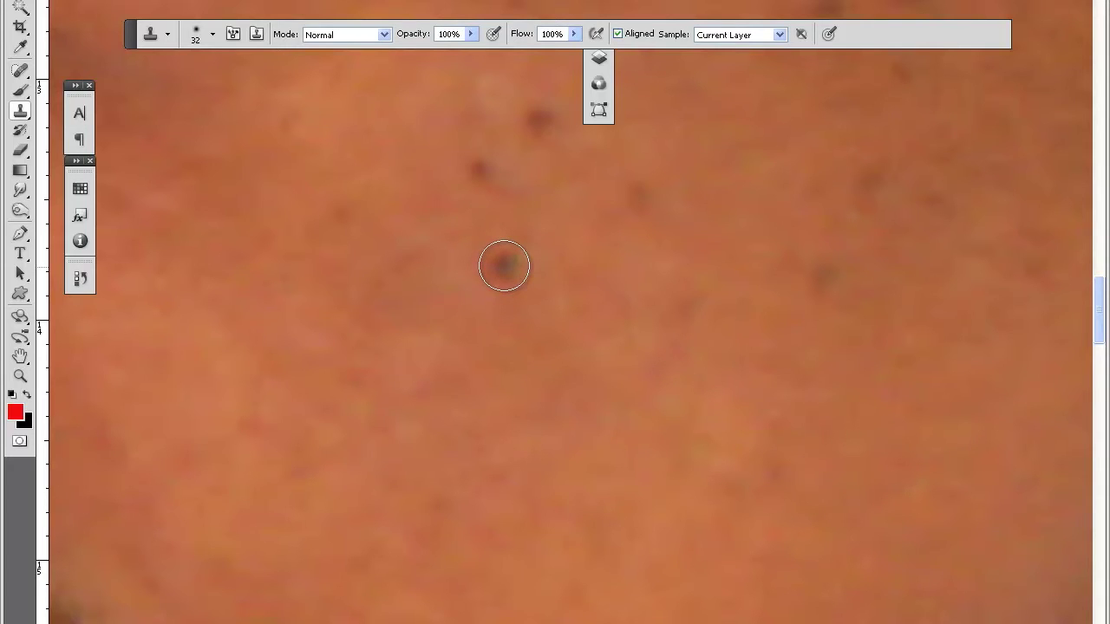
left_click(504, 266)
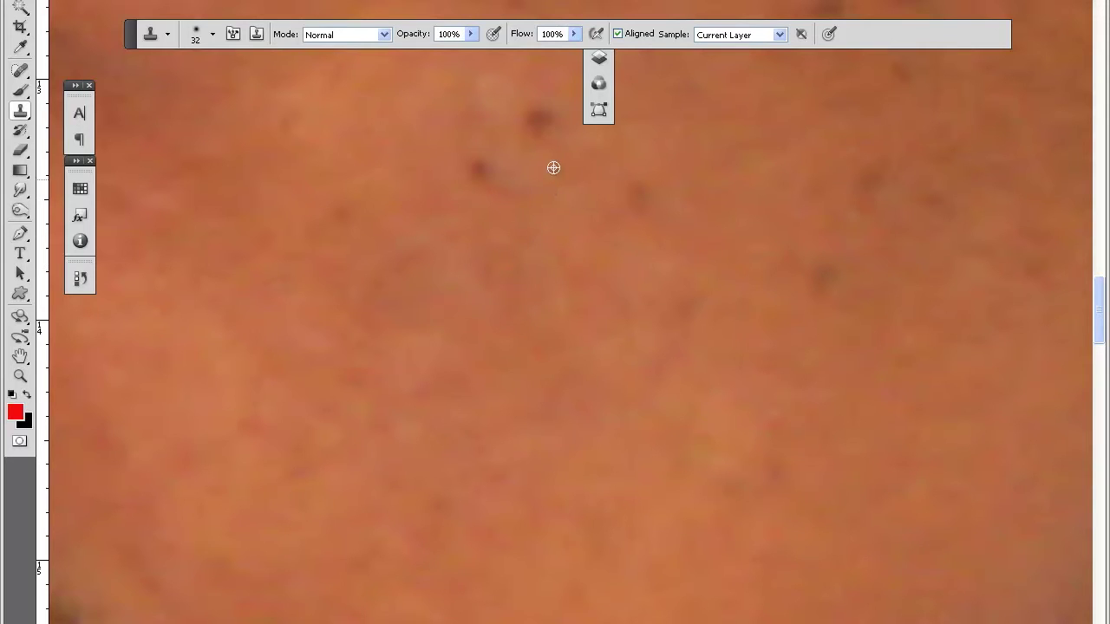
Clone away the cluster's two upper dark spots, sampling fresh skin just above and left of each one
left_click(432, 141, "alt")
left_click(480, 170)
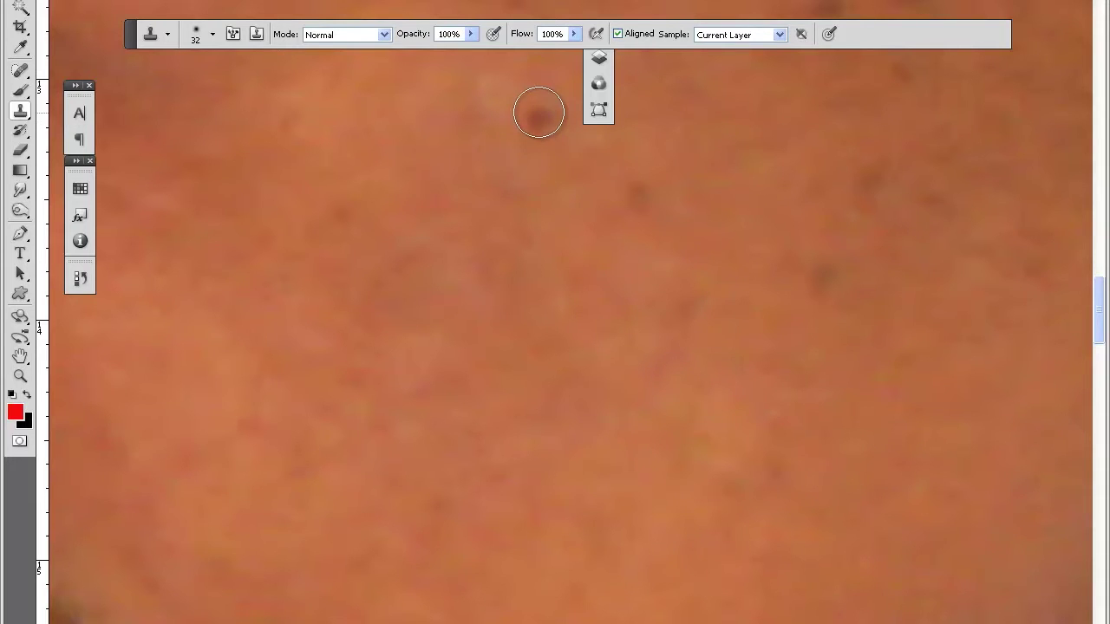
left_click(487, 72, "alt")
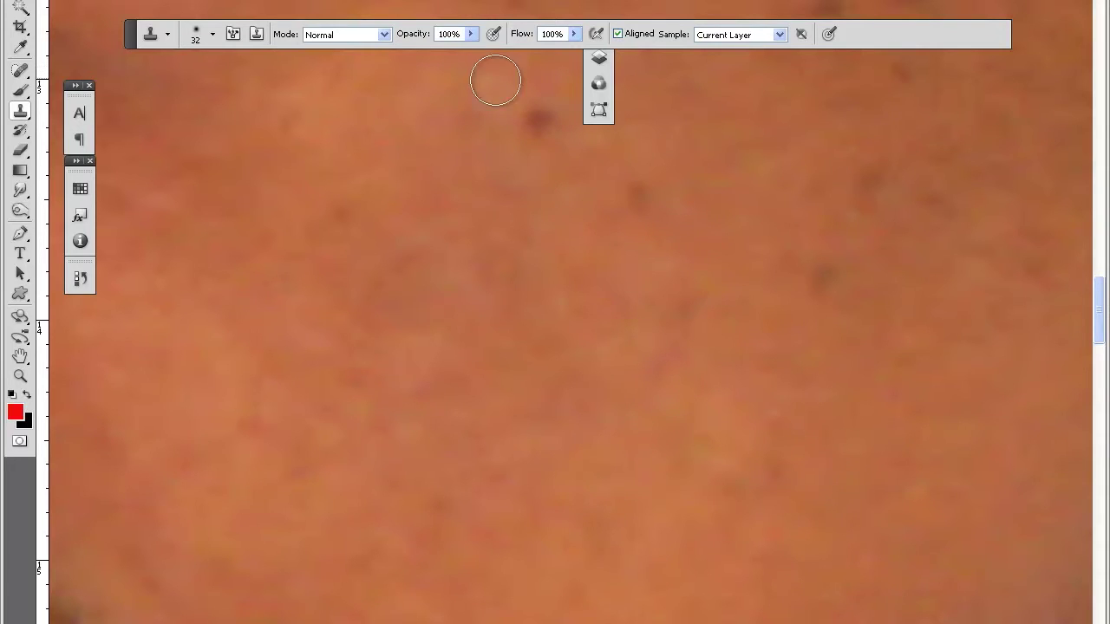
left_click(538, 124)
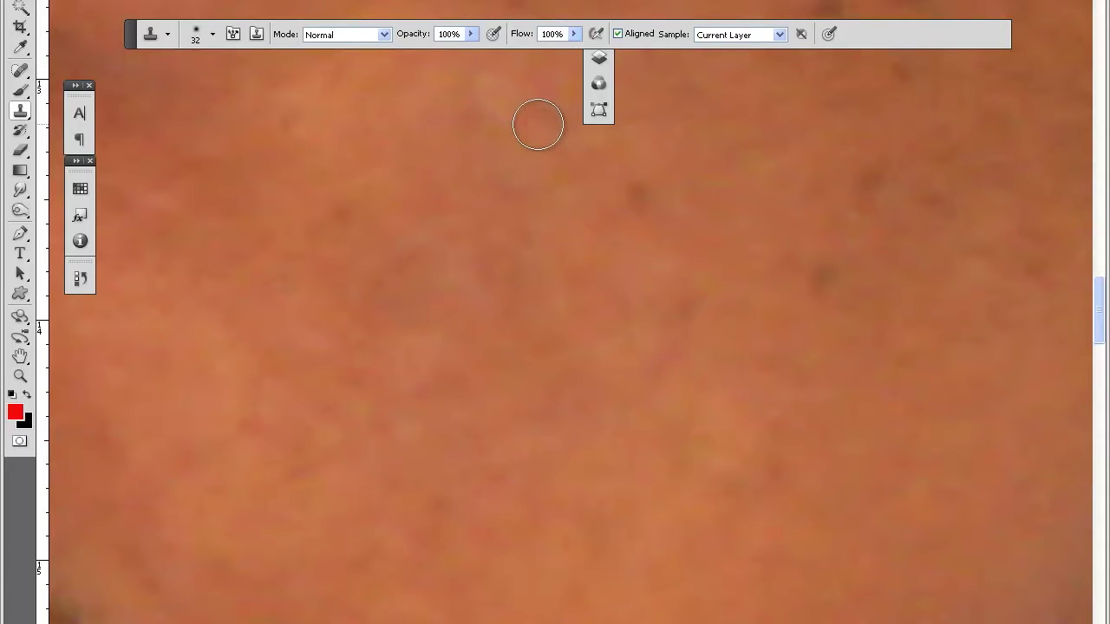
key("ctrl+z")
key("ctrl+z")
Sample clean skin just above the isolated spot to the right of the cleaned cluster and clone it over the spot
left_click(655, 142, "alt")
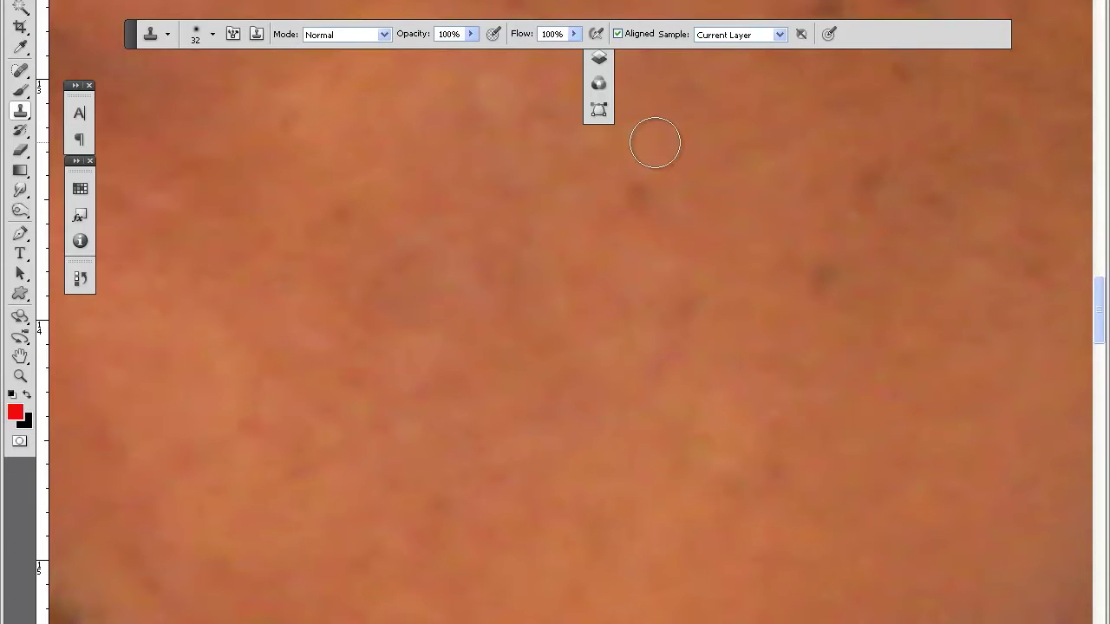
left_click(658, 138, "alt")
left_click(639, 197)
key("ctrl+z")
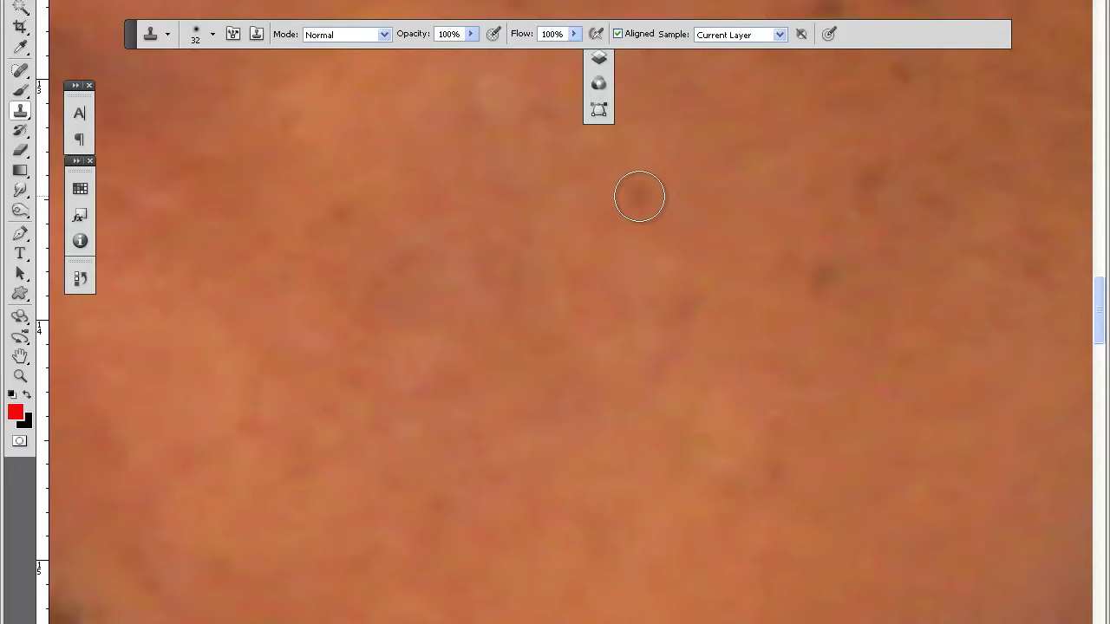
key("ctrl+z")
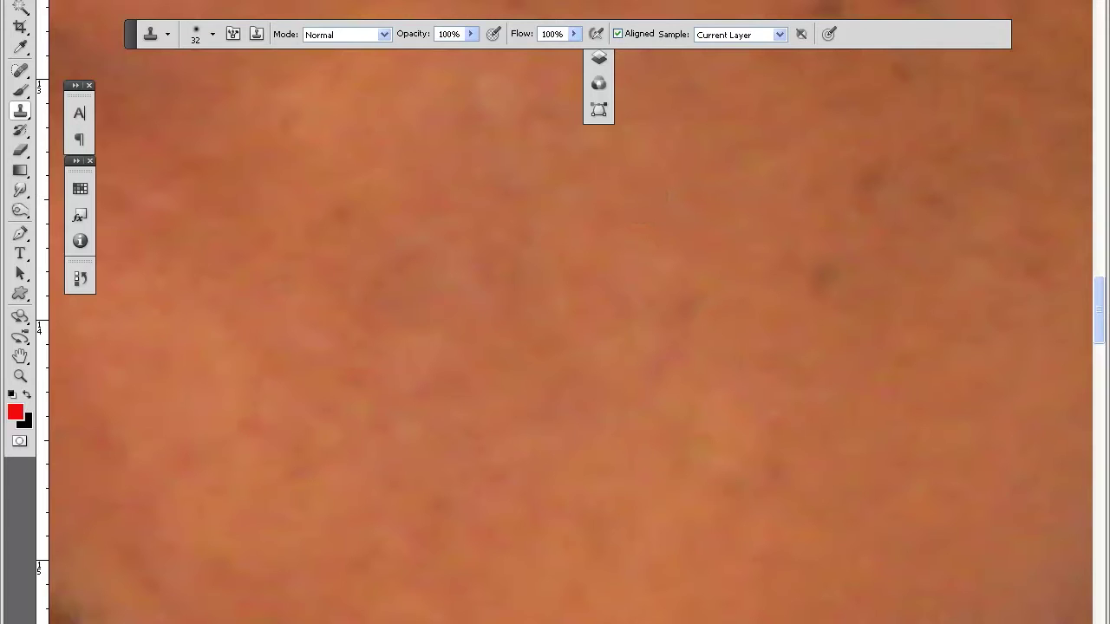
Duplicate the Background copy layer with the retouched cutout of the two men inside Group 1
key("alt+v")
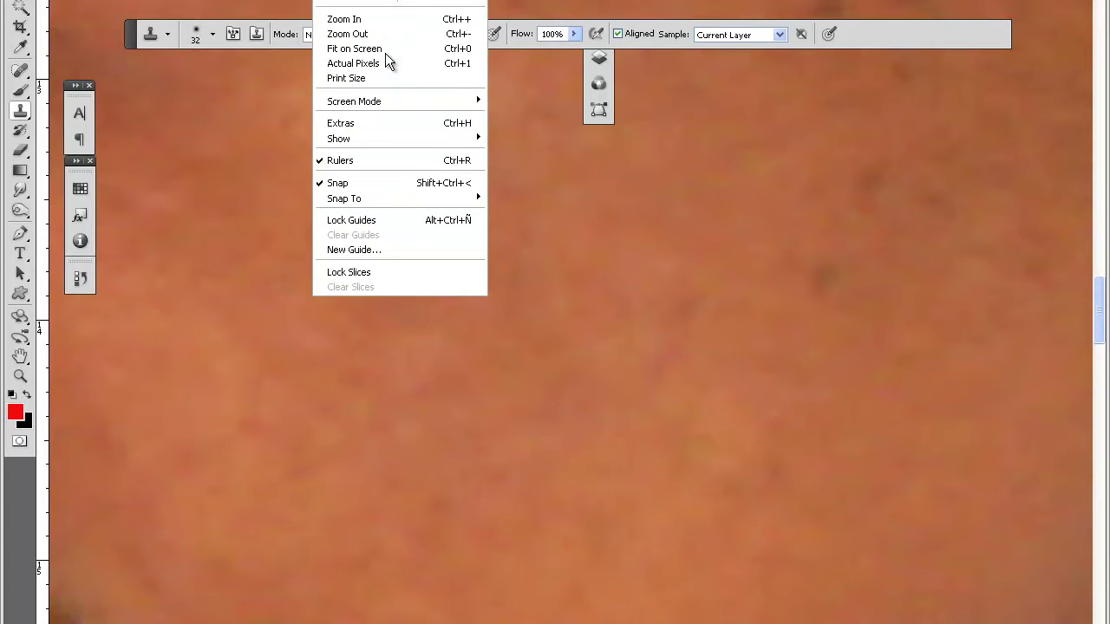
key("Escape")
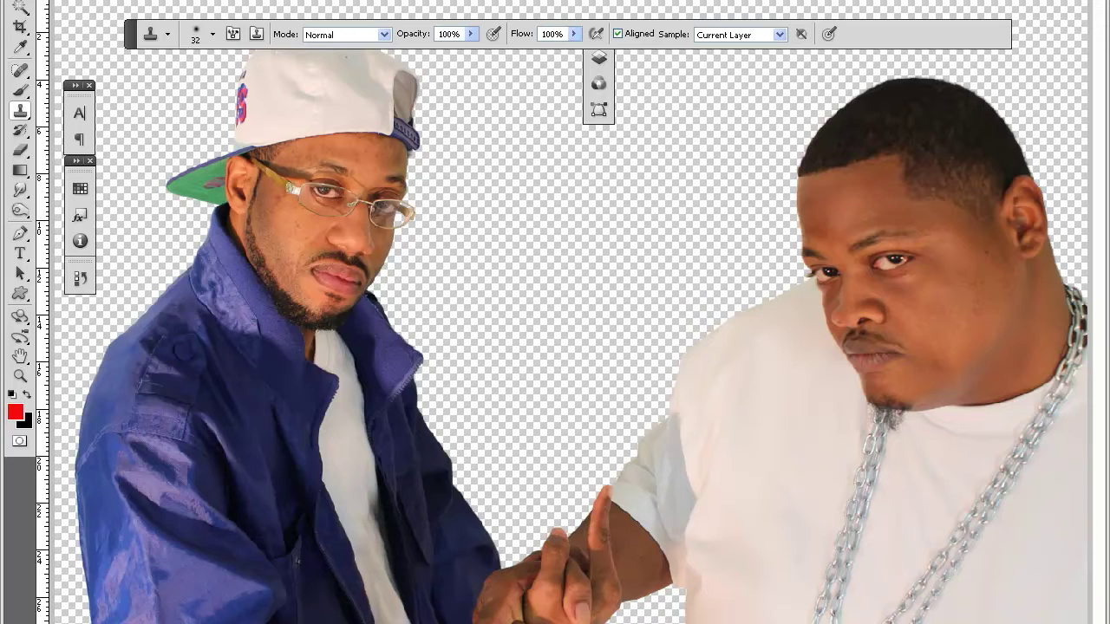
key("v")
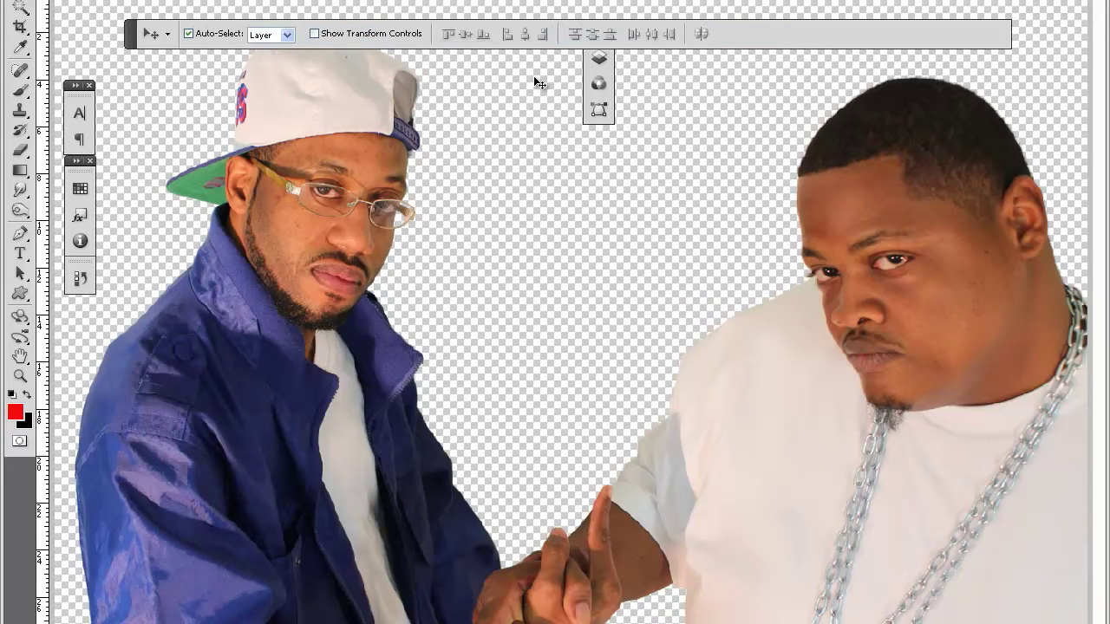
left_click(596, 61)
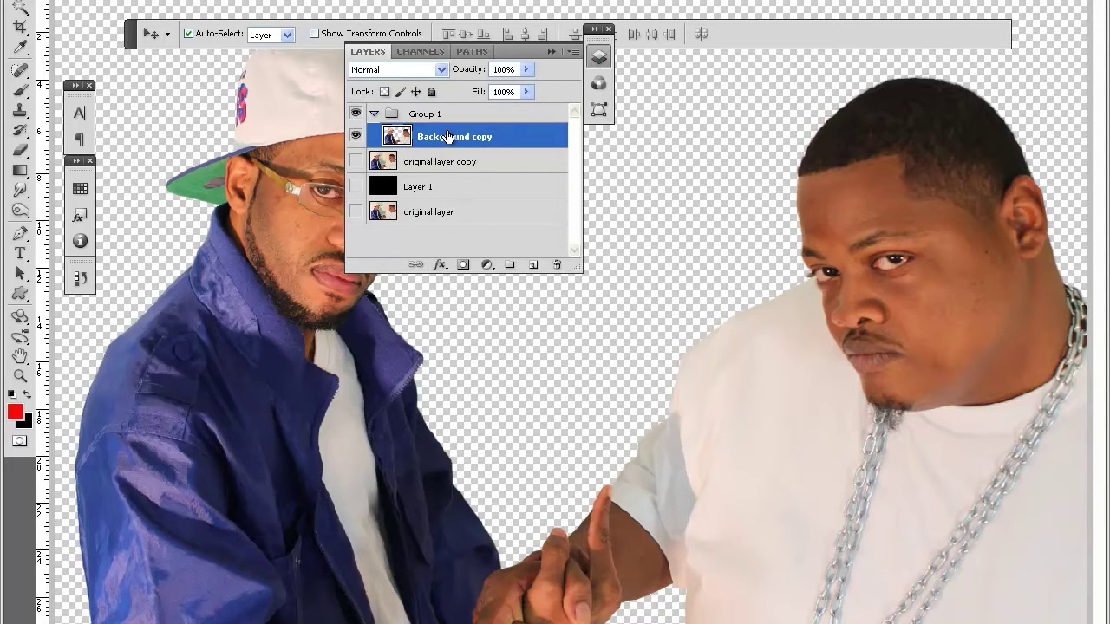
left_click_drag(483, 136, 532, 264)
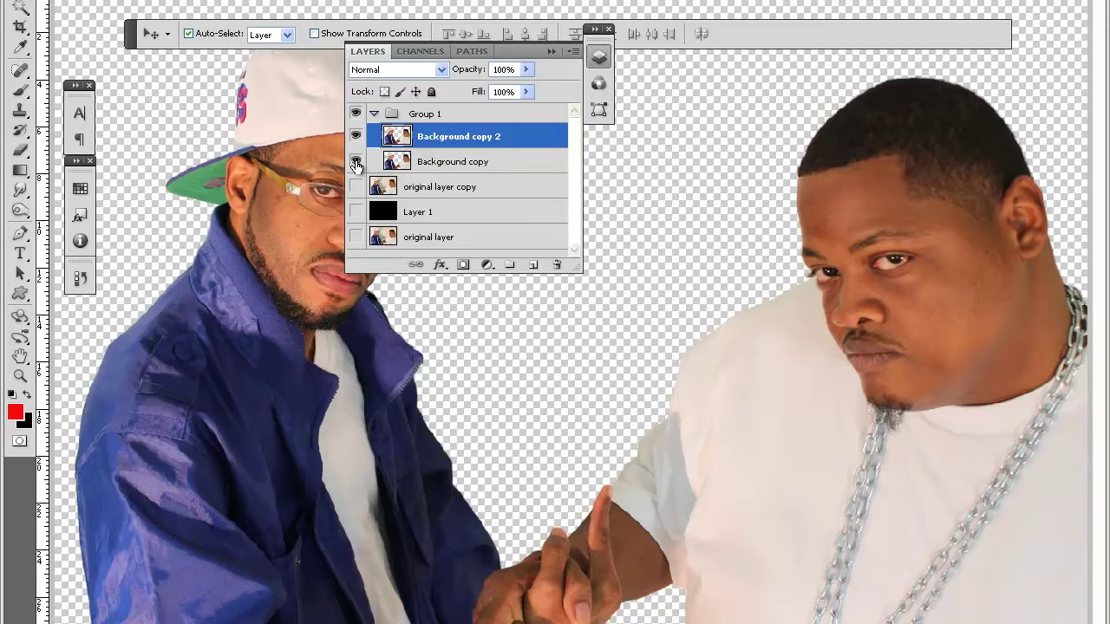
Hide the new duplicate layer in Group 1 and leave the Background copy layer beneath it showing
left_click(355, 162)
left_click(356, 136)
left_click(356, 162)
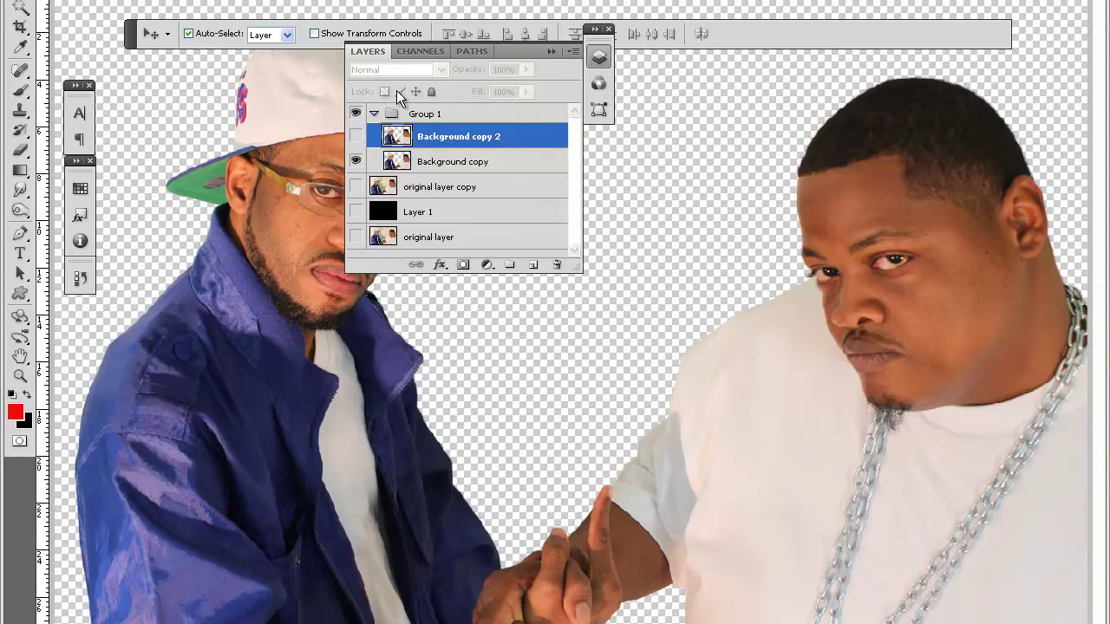
Switch to the document with the two men standing back to back and add an empty layer directly above Background
key("ctrl+Tab")
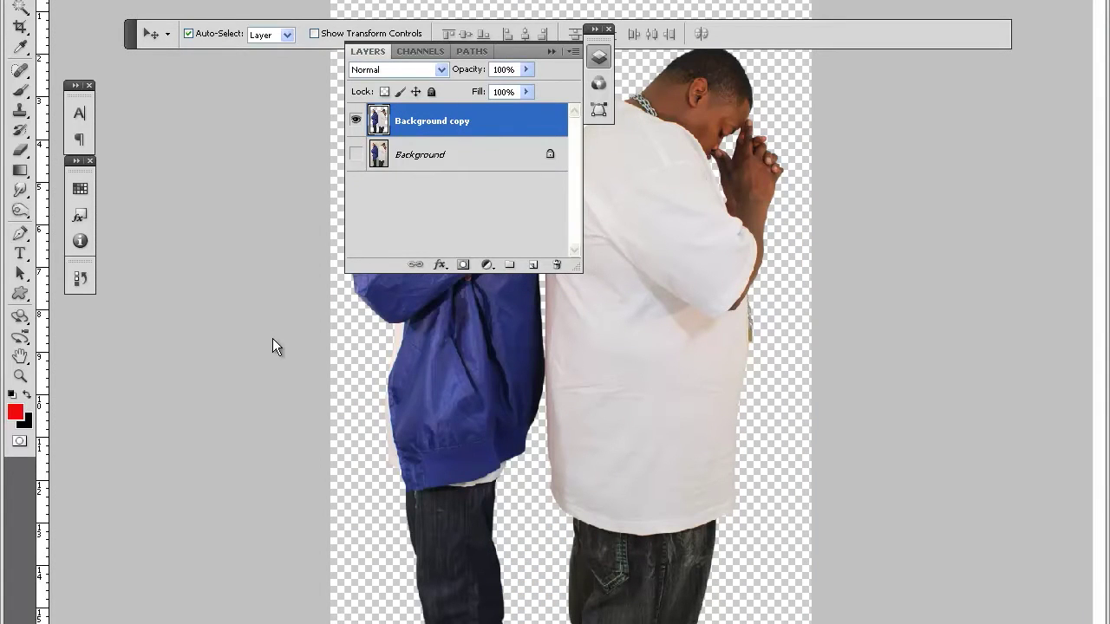
key("F7")
key("F7")
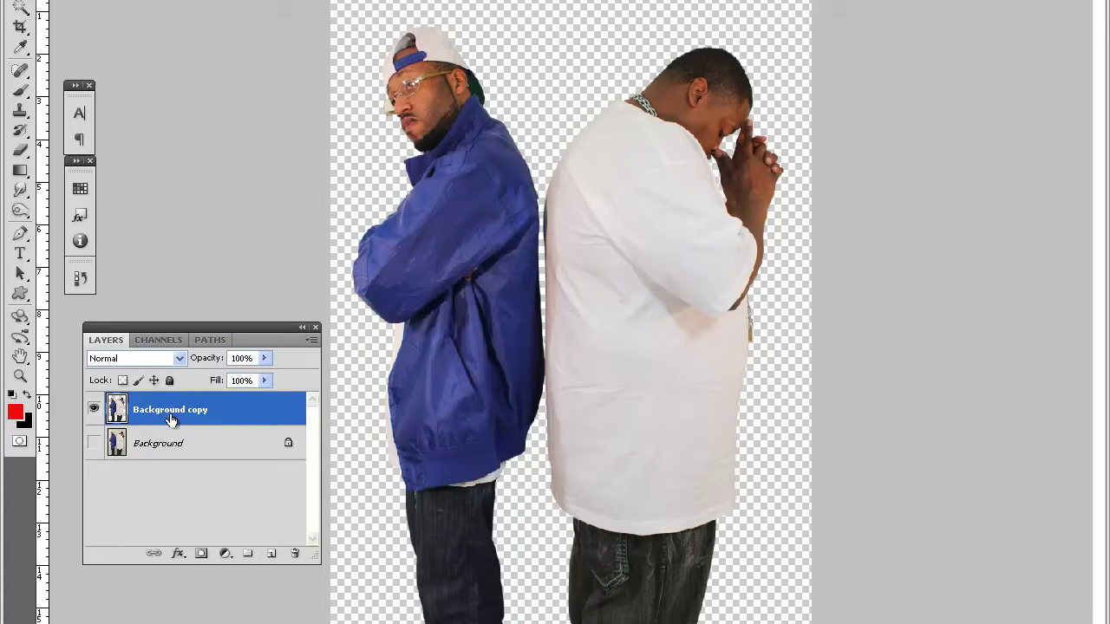
left_click(202, 445)
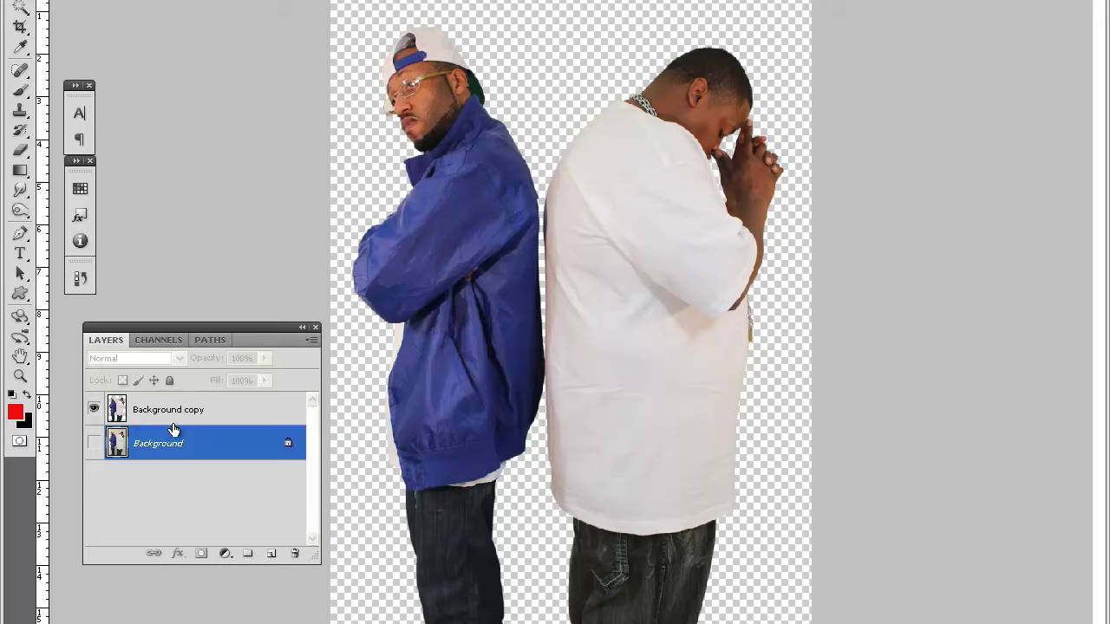
left_click(269, 555)
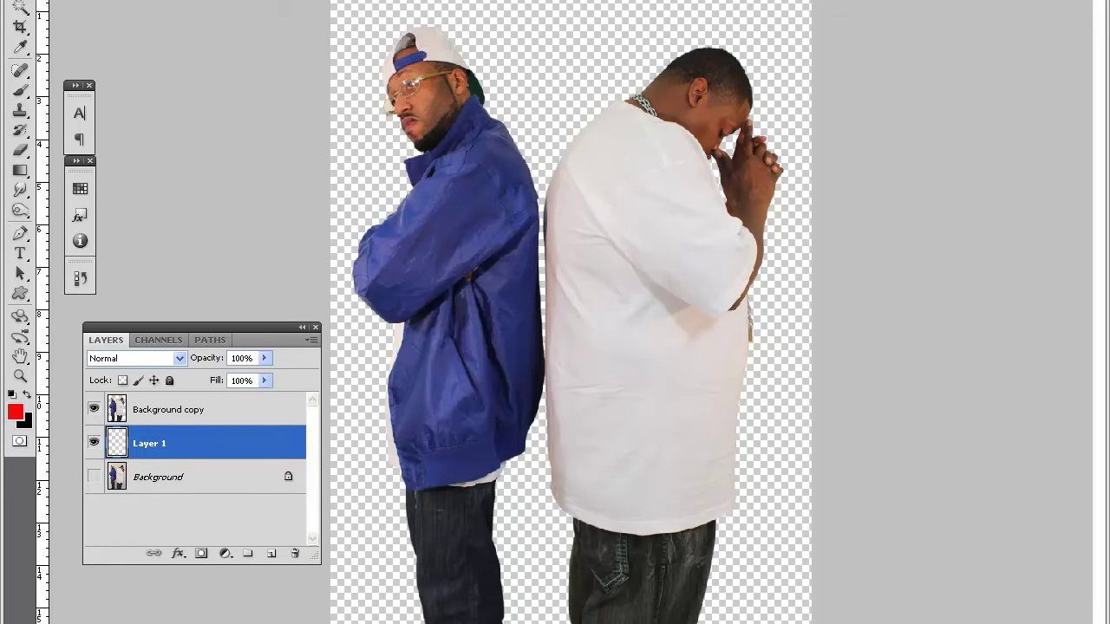
key("alt+e")
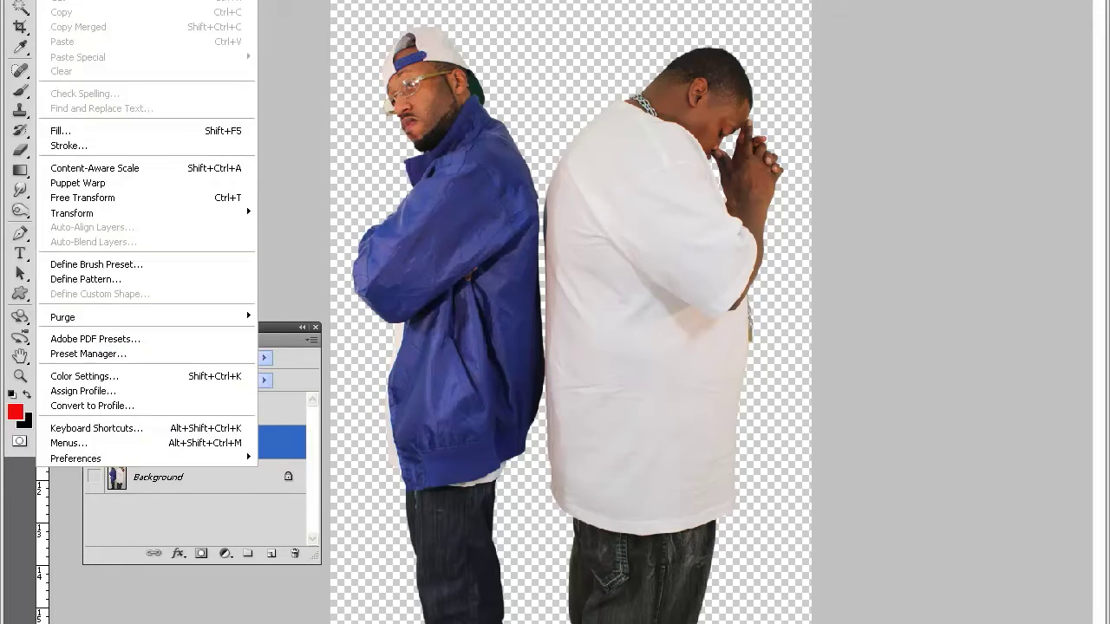
left_click(182, 134)
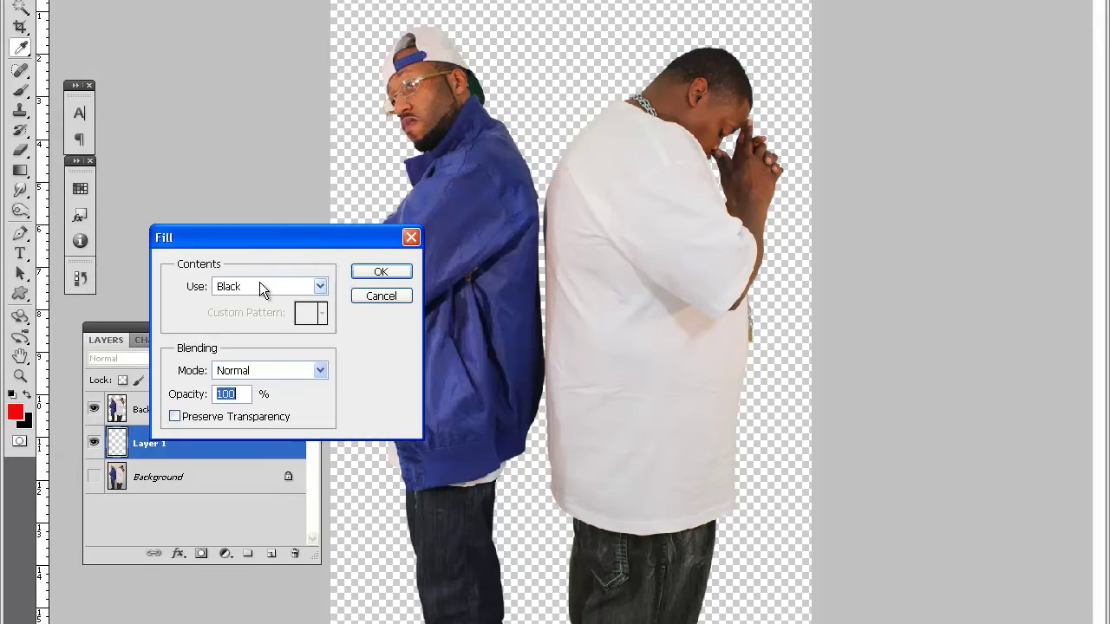
left_click(260, 287)
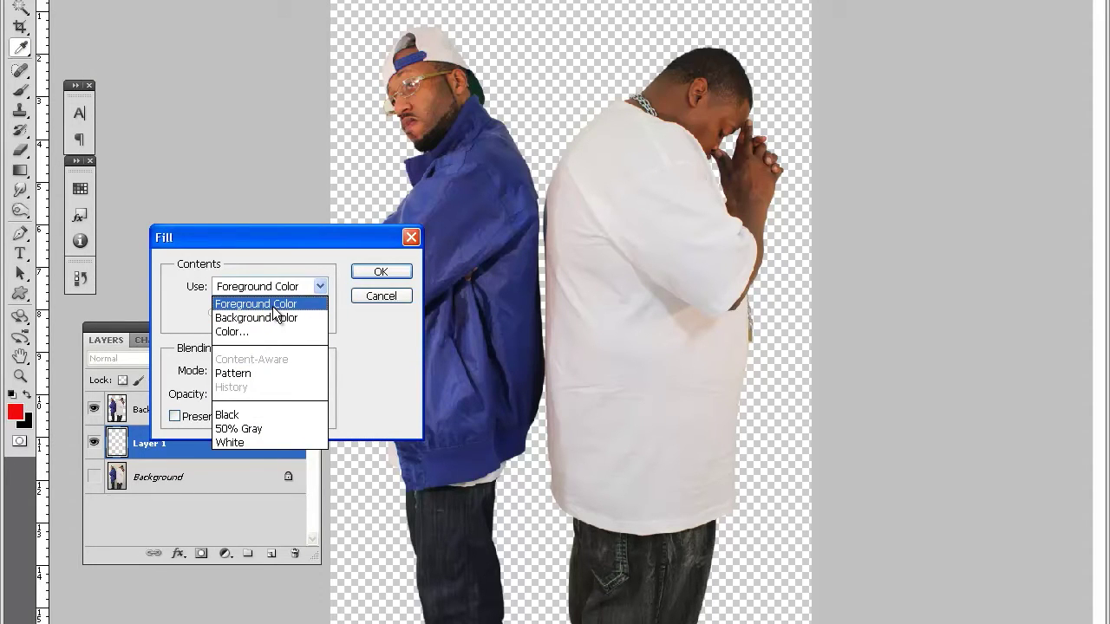
key("b")
key("l")
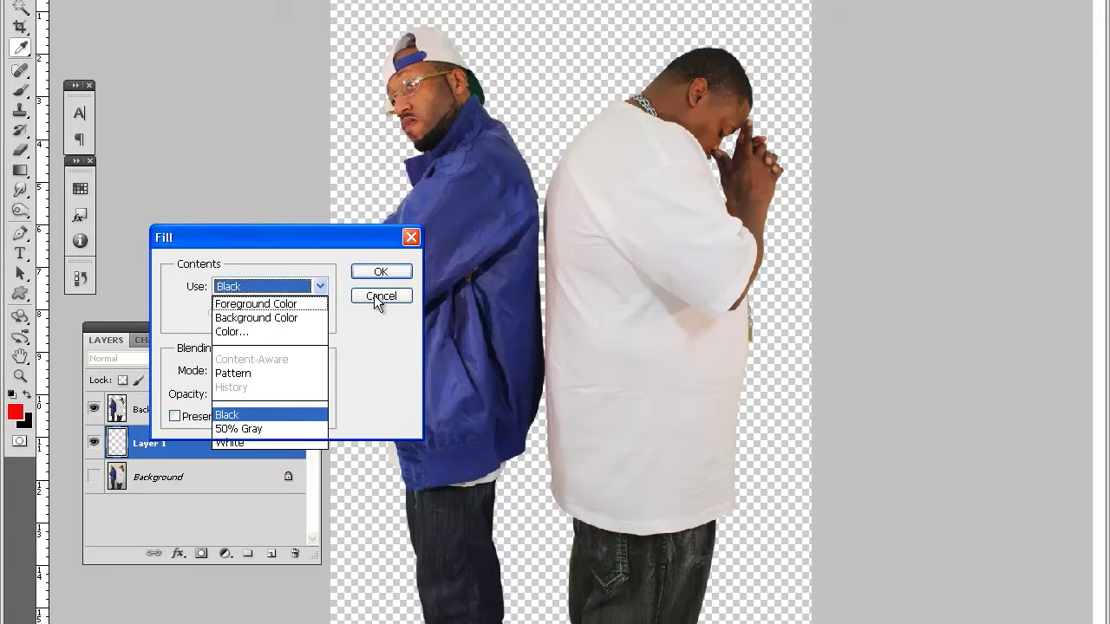
left_click(375, 299)
left_click(376, 299)
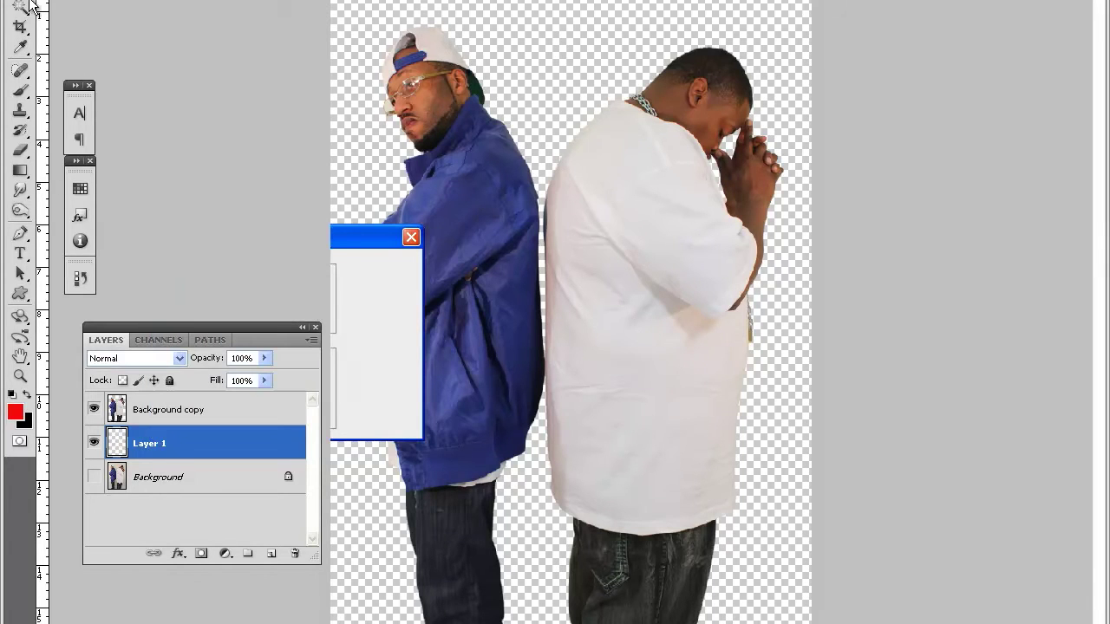
key("alt+bracketright")
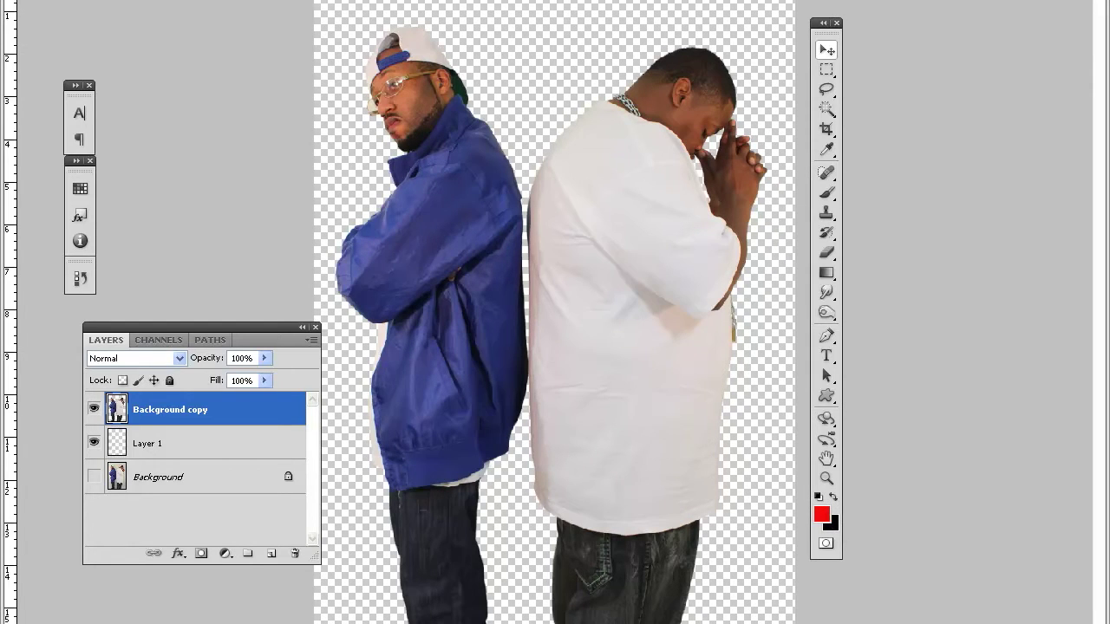
left_click(48, 0)
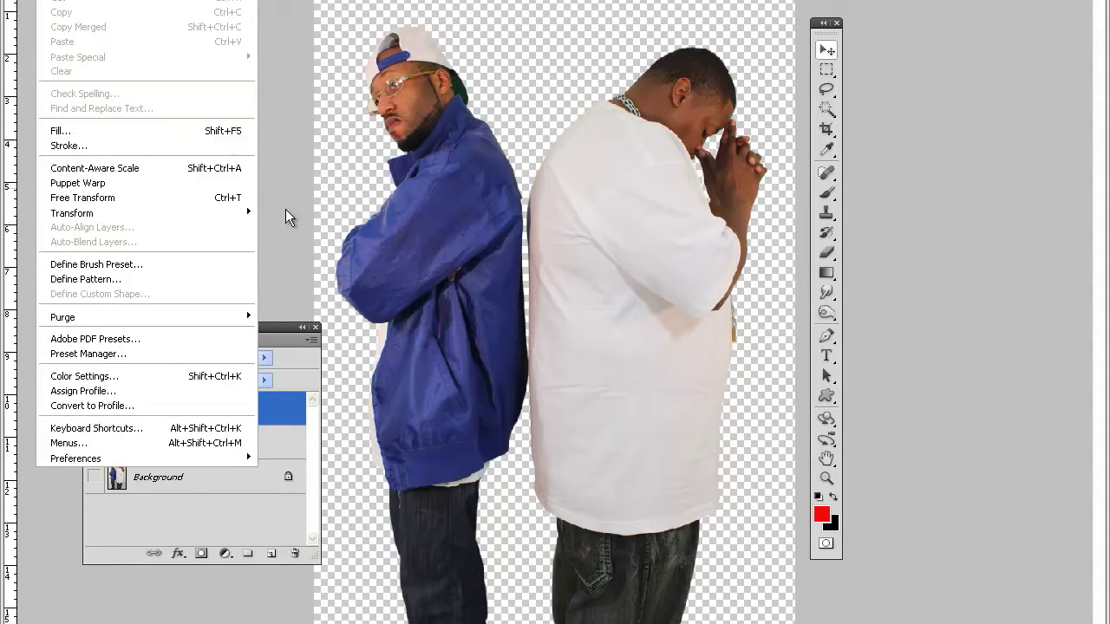
left_click(686, 414)
Set the background color to a medium green with RGB 18, 179, 52
left_click(830, 522)
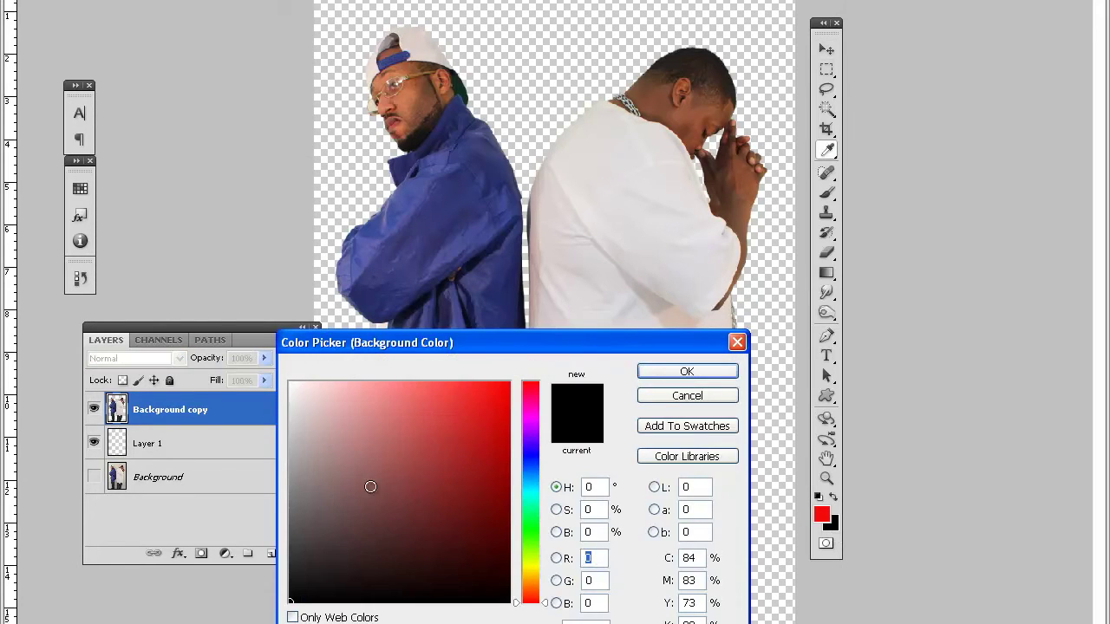
left_click(529, 523)
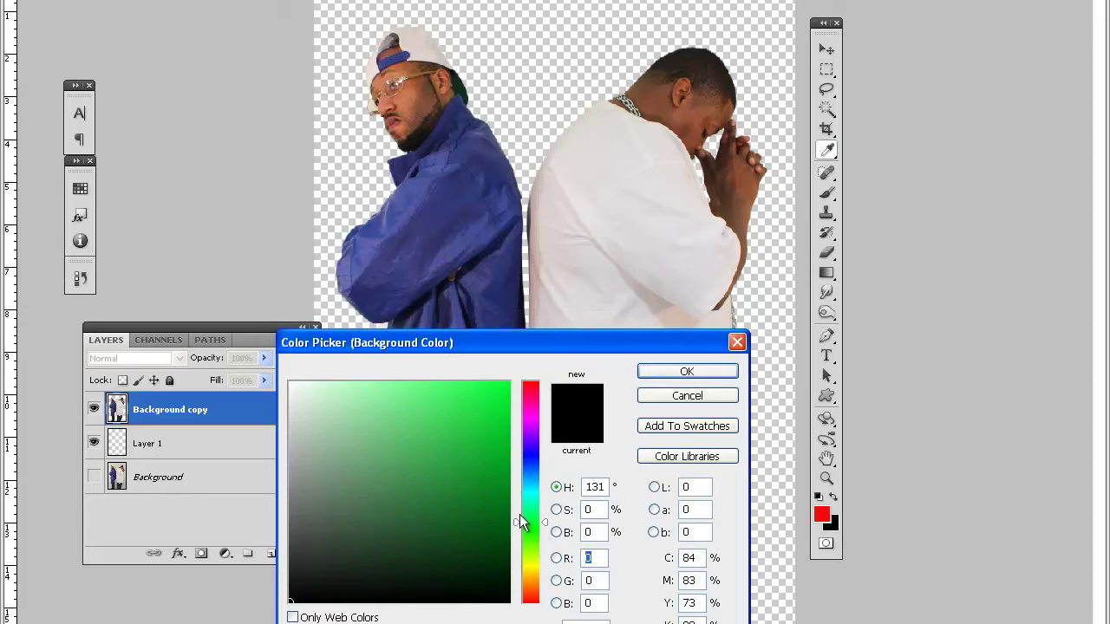
left_click(487, 448)
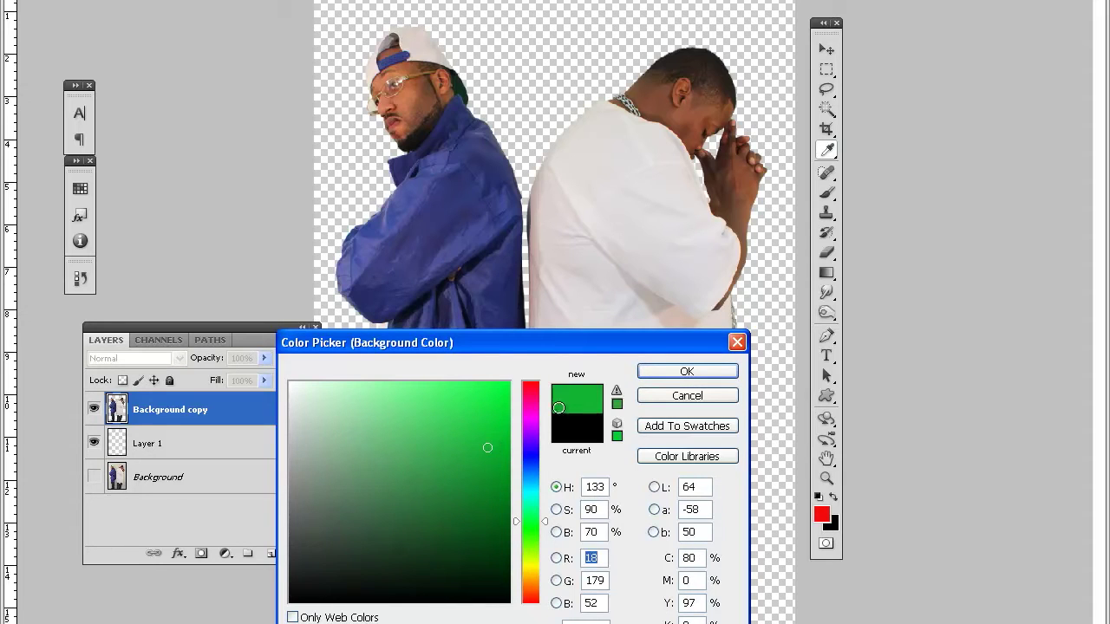
left_click(654, 372)
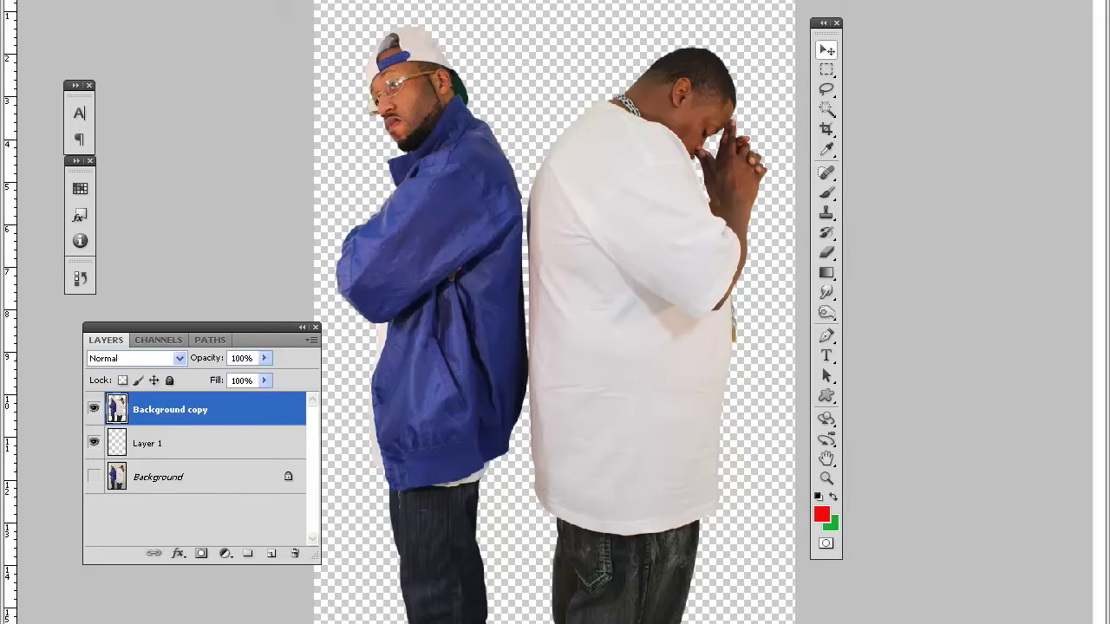
Try filling the Background copy layer with the red foreground color in Normal mode at 100% opacity, and undo the fill
key("alt+e")
left_click(113, 130)
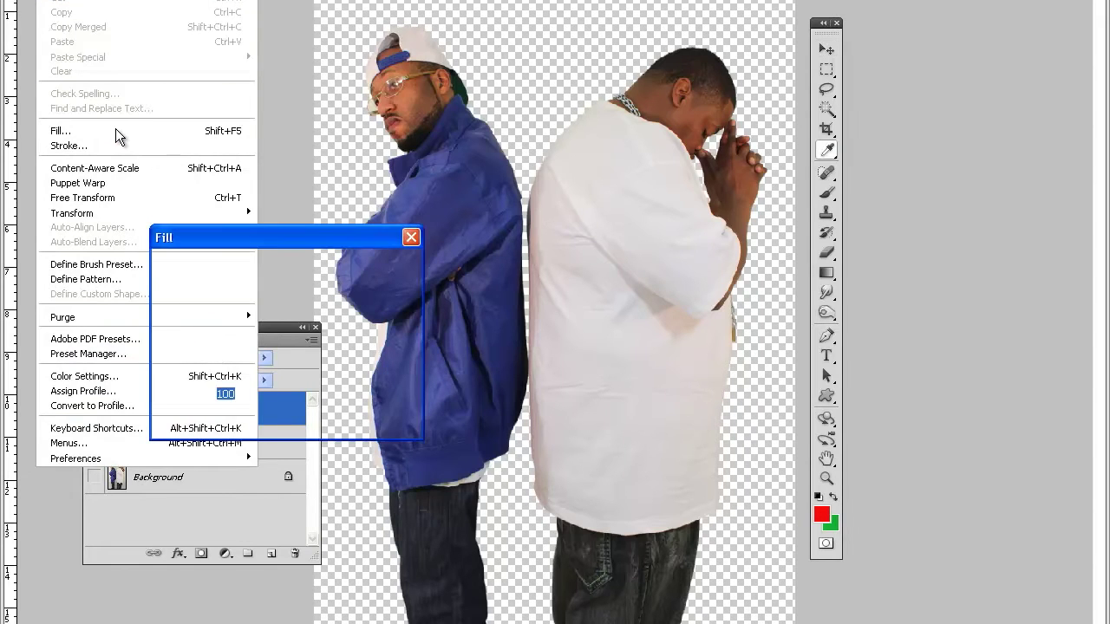
left_click(260, 286)
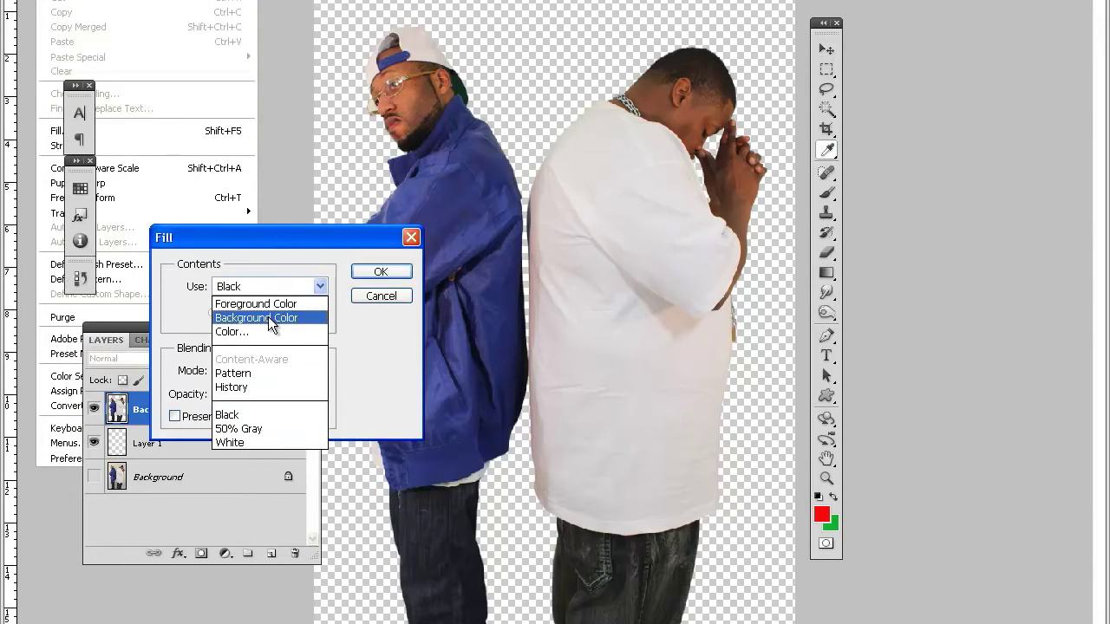
left_click(294, 301)
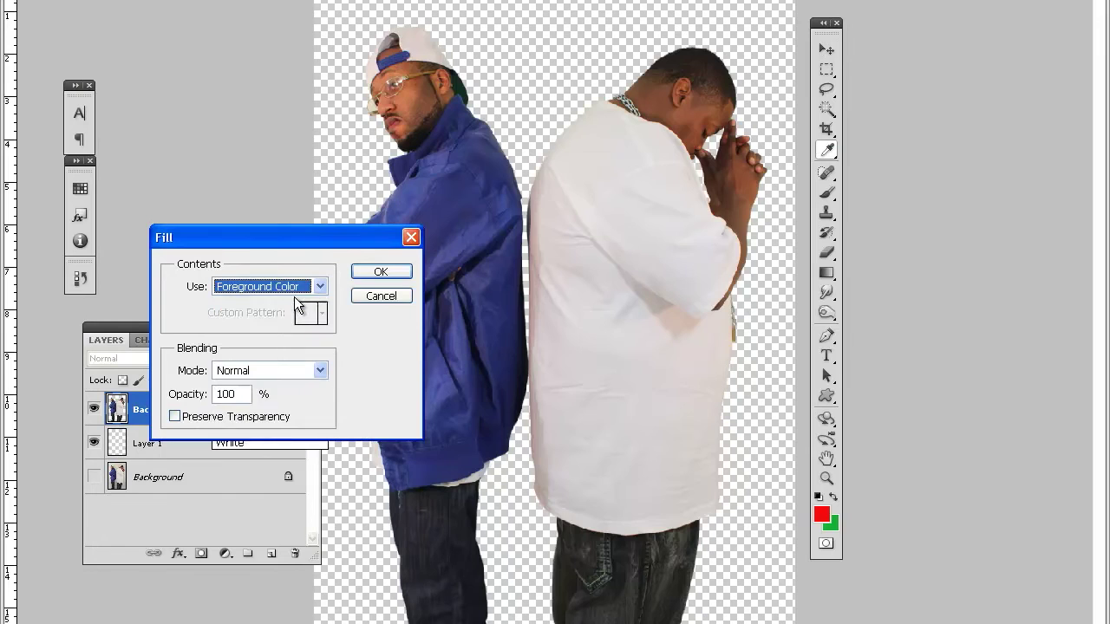
left_click(373, 273)
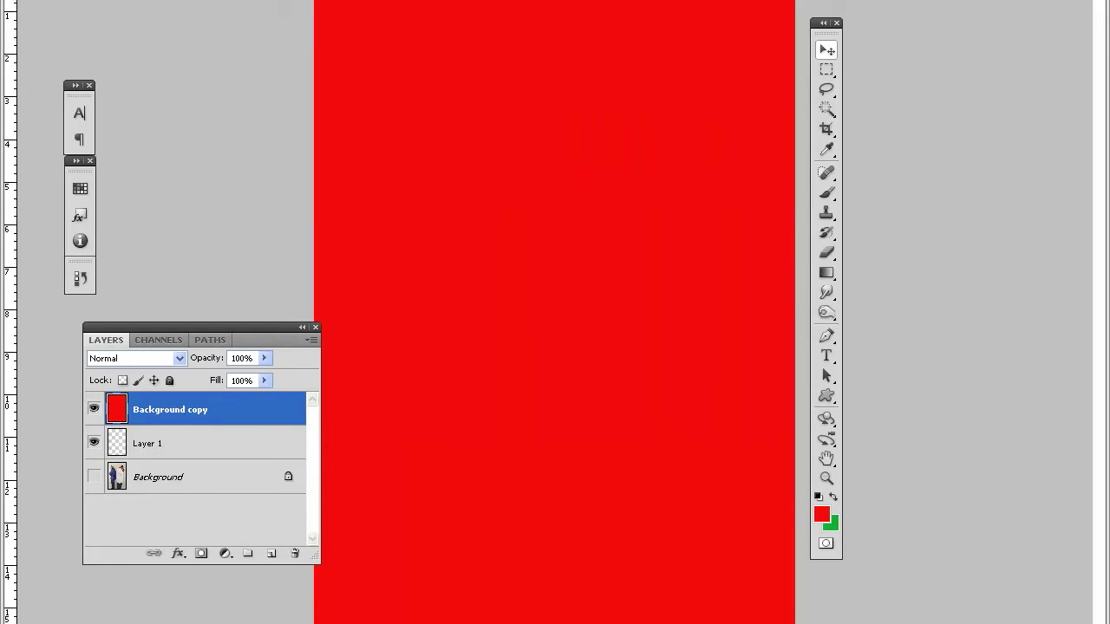
key("alt+e")
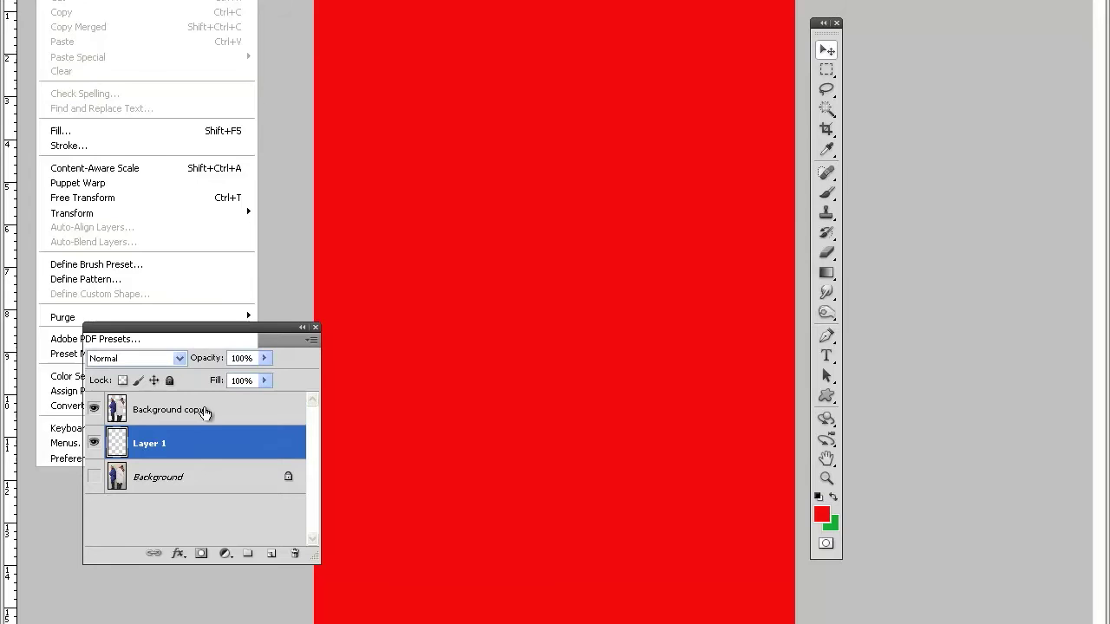
Fully lock the Background copy layer to protect the cutout of the two men
left_click(203, 414)
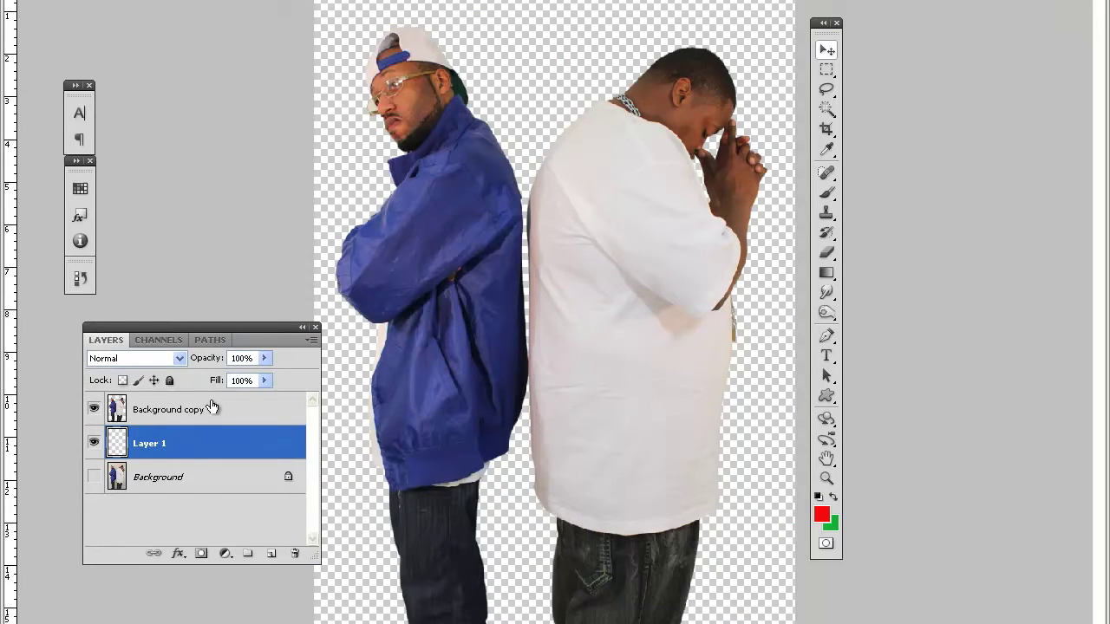
left_click(213, 409)
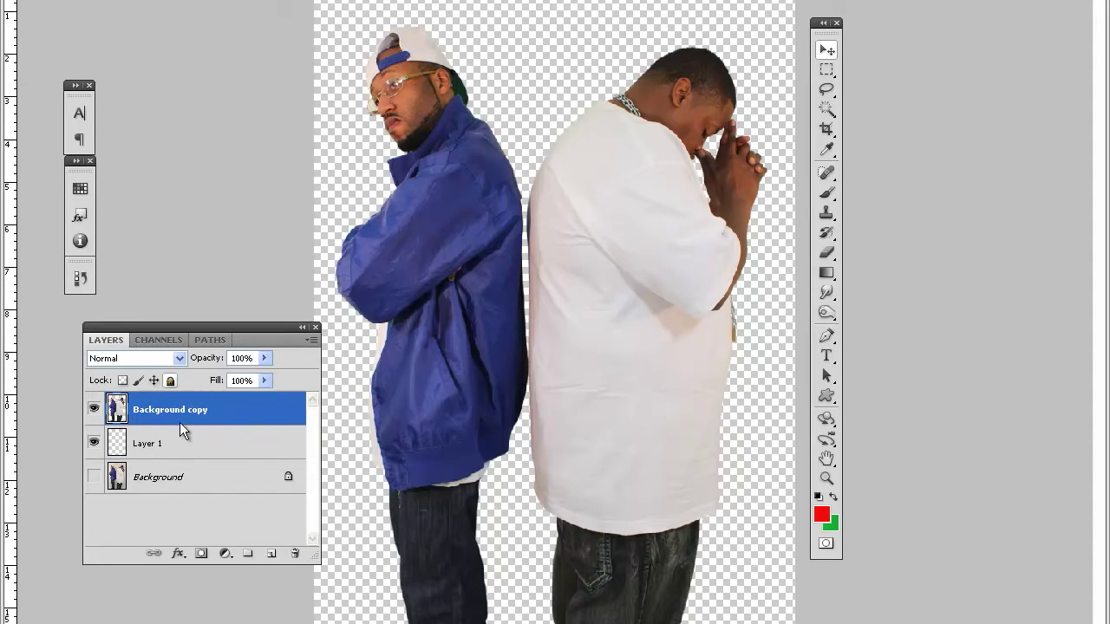
key("/")
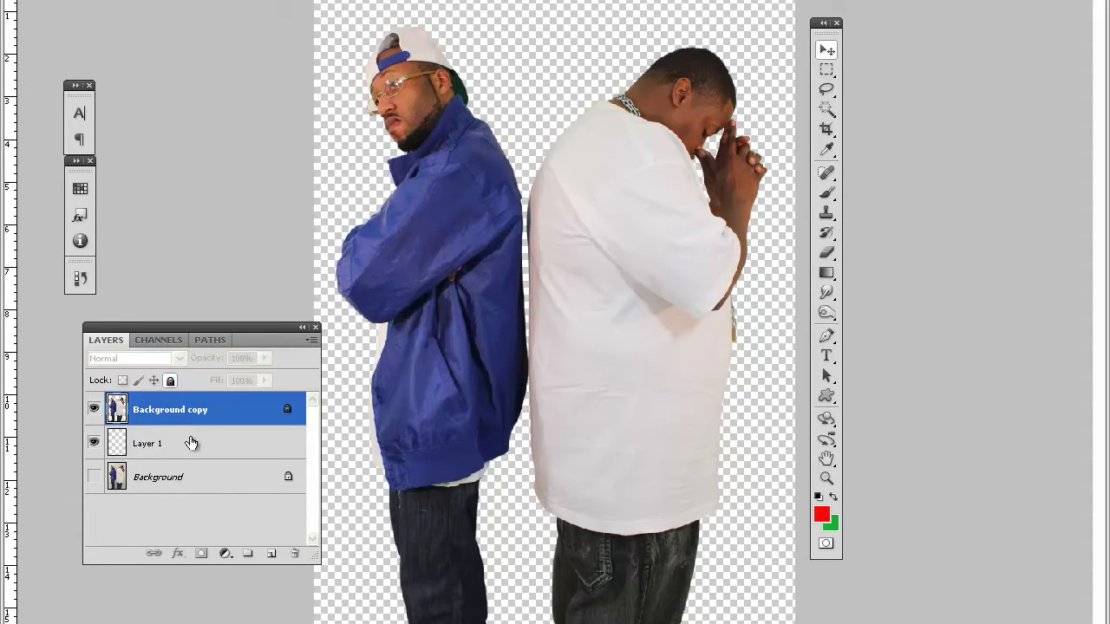
Fill the empty Layer 1 with the green background color in Normal mode at 100% opacity
left_click(190, 443)
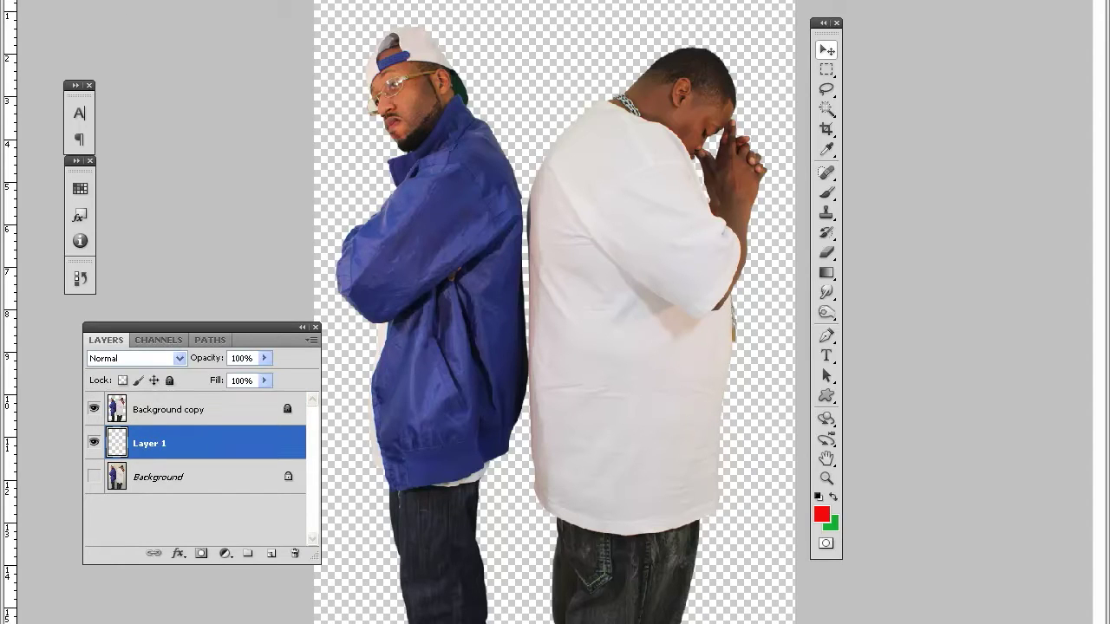
key("alt+e")
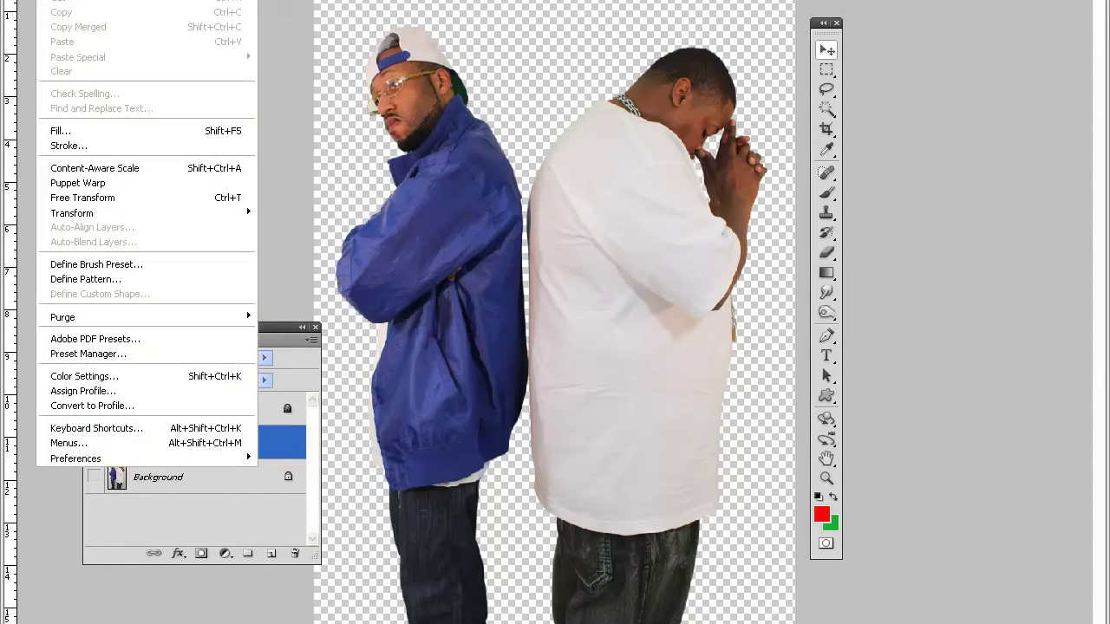
left_click(119, 137)
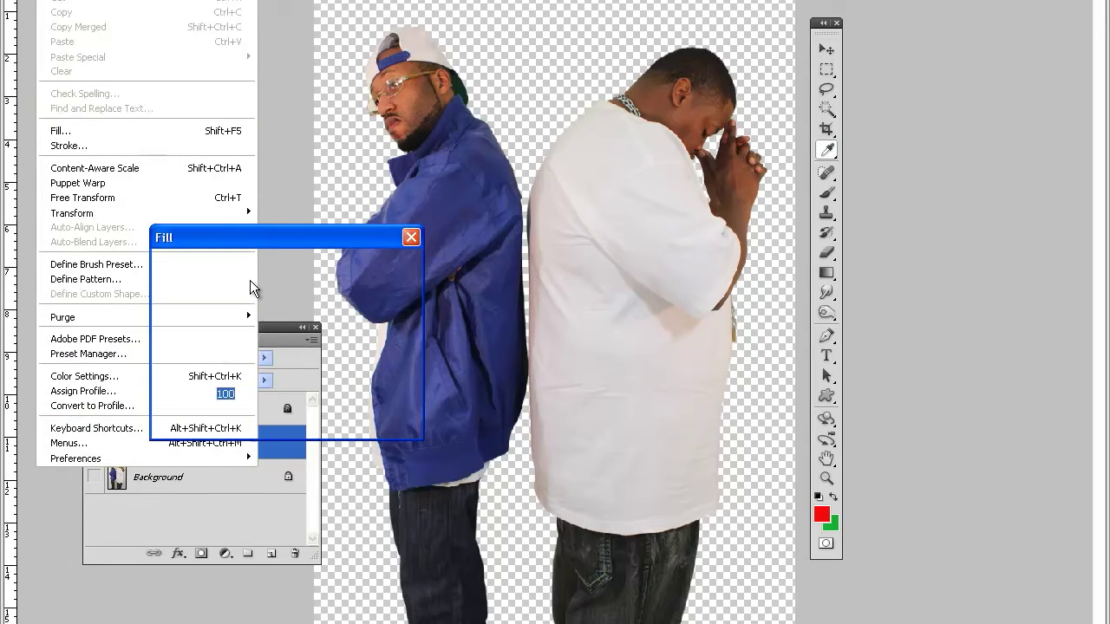
left_click(249, 286)
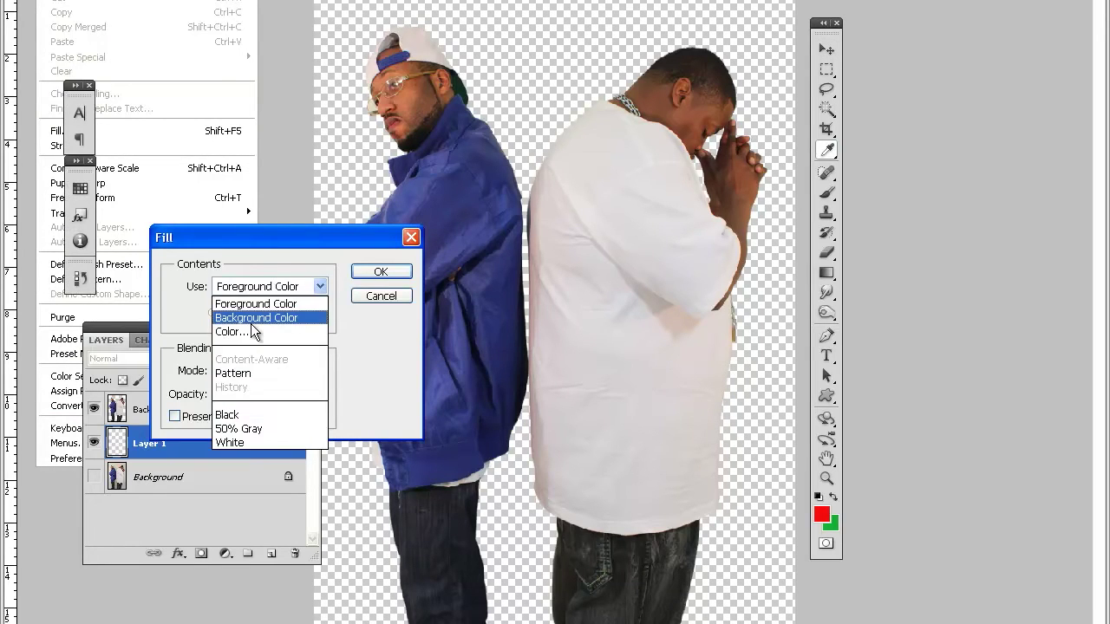
left_click(364, 274)
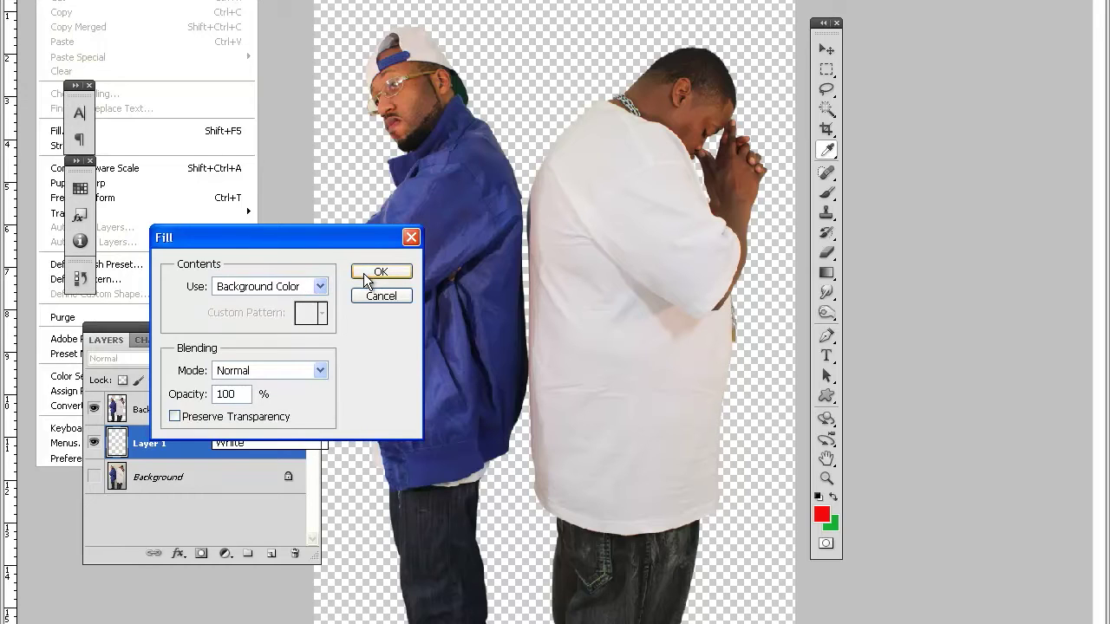
left_click(364, 274)
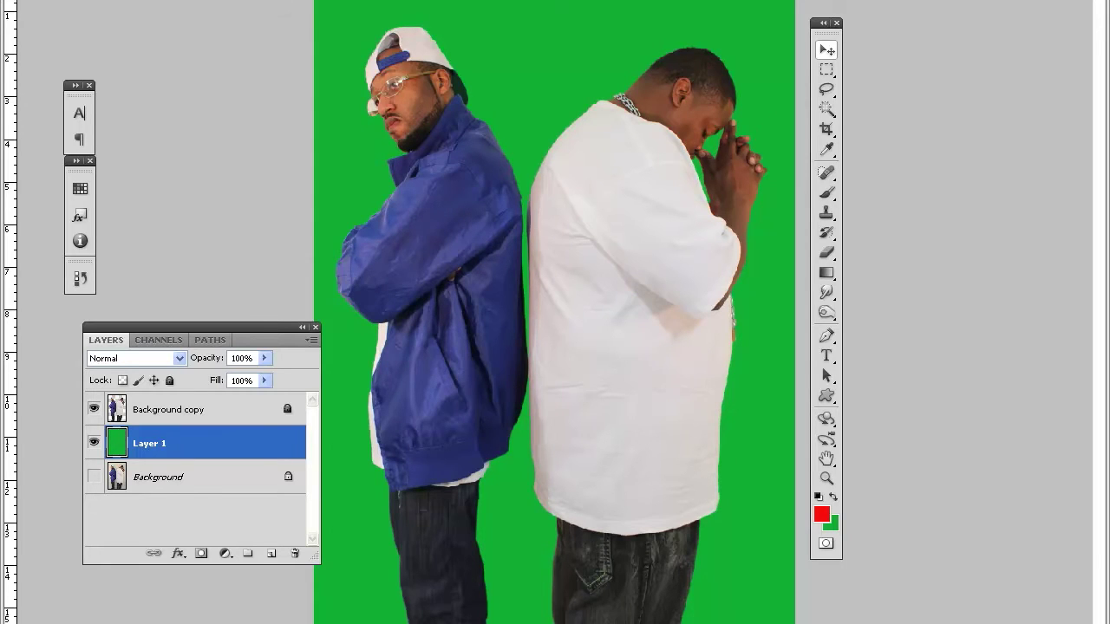
Undo the green fill on Layer 1 and start a new fill that uses a custom color
key("alt+e")
key("Escape")
key("alt+e")
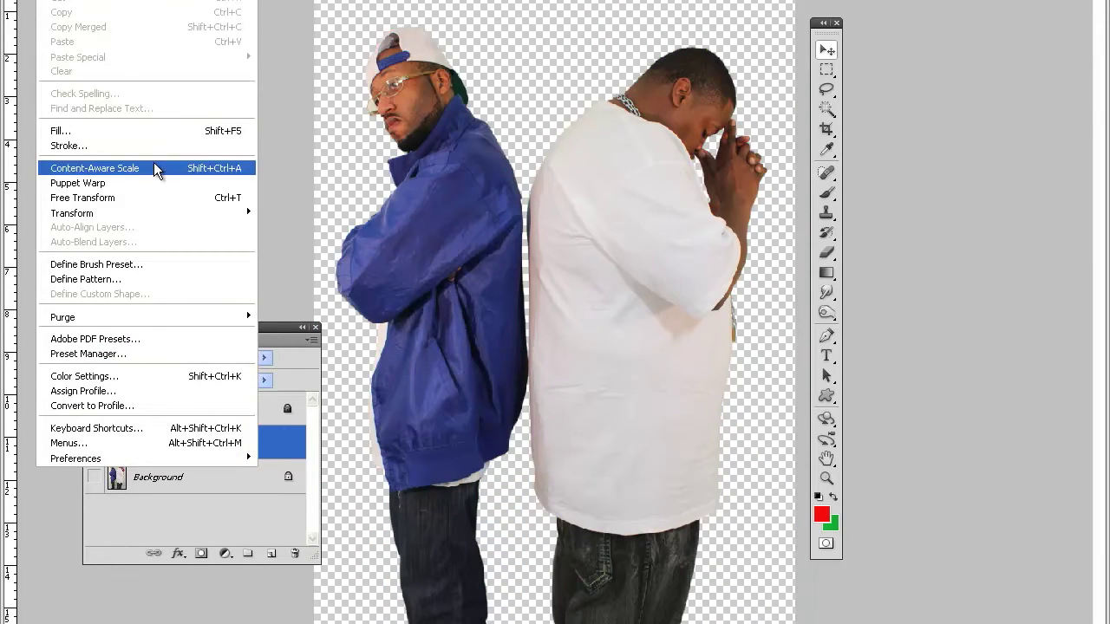
left_click(162, 131)
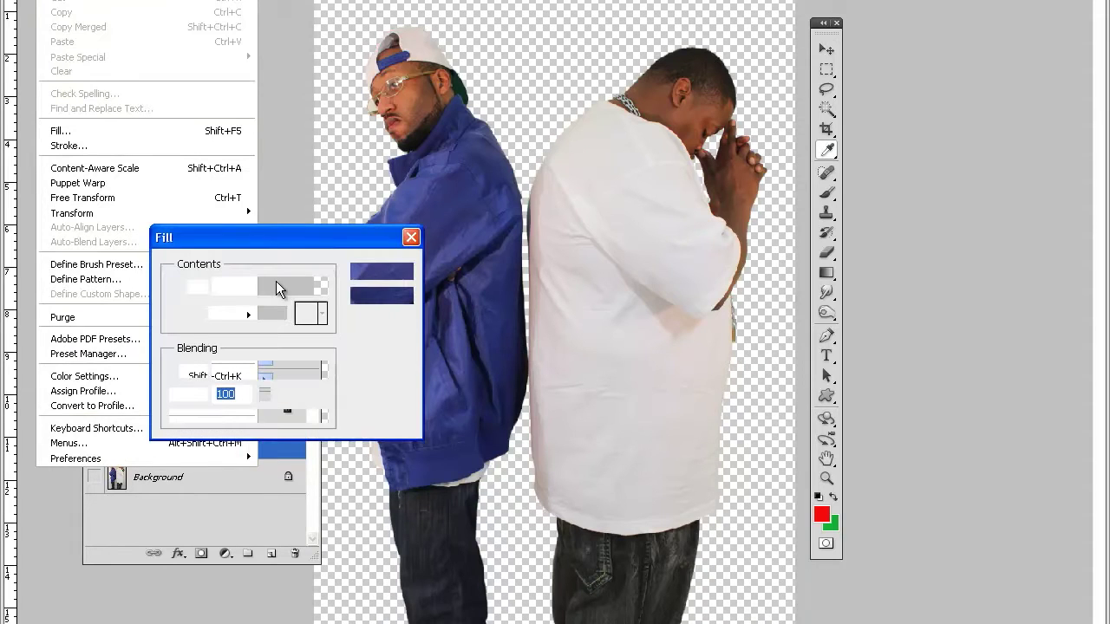
left_click(275, 284)
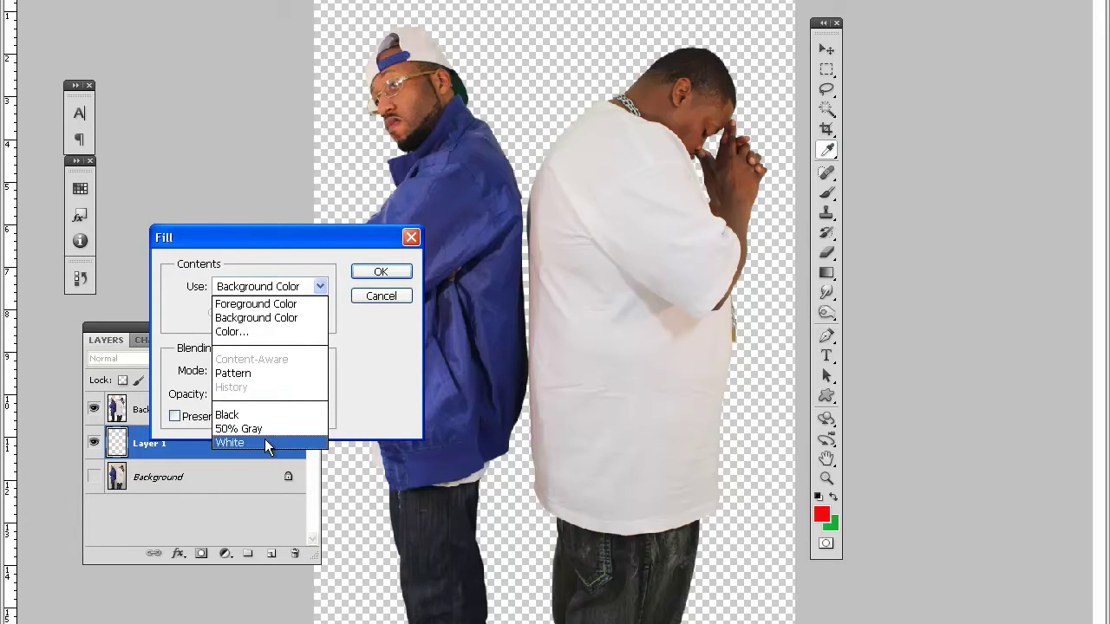
left_click(269, 332)
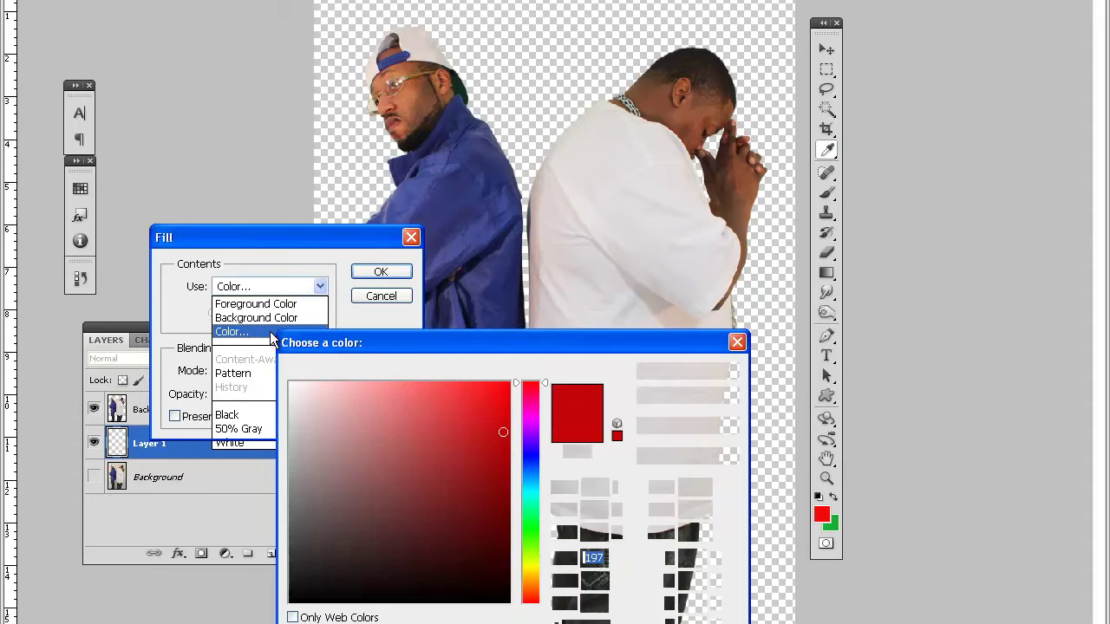
Set the fill color to a teal green with RGB 23, 199, 147 and switch the color picker to its Lab lightness view
left_click(484, 430)
key("Tab")
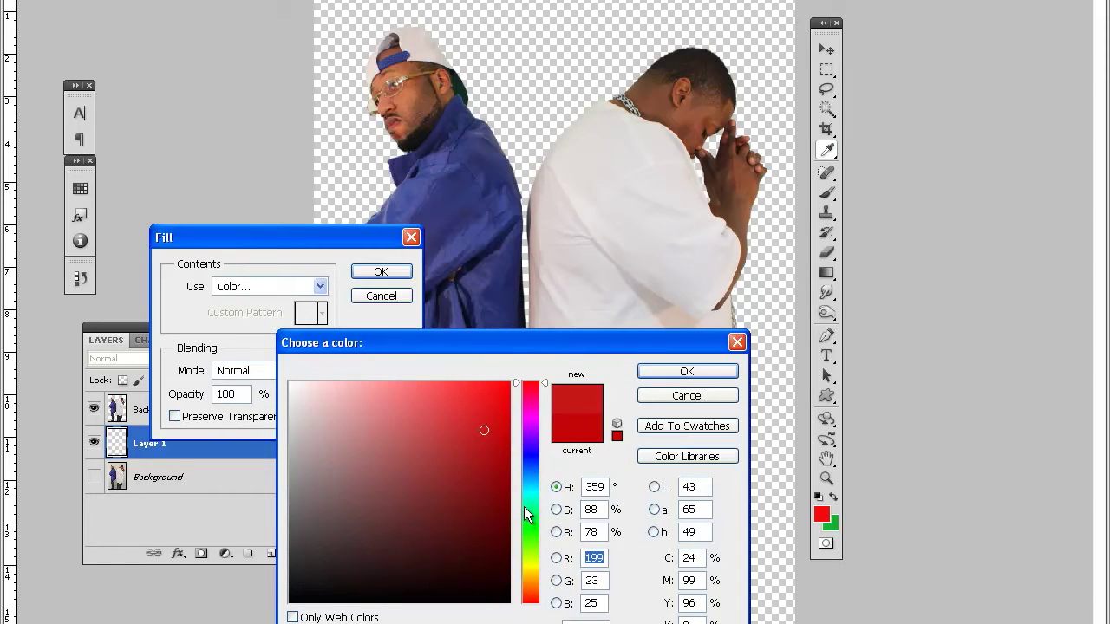
left_click(527, 503)
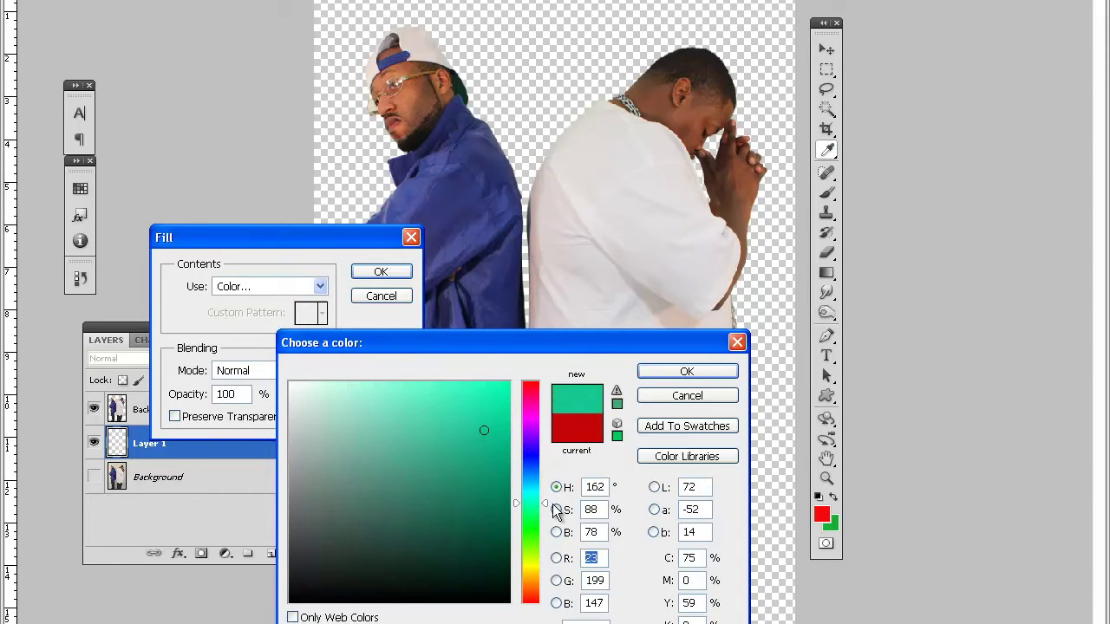
left_click(557, 510)
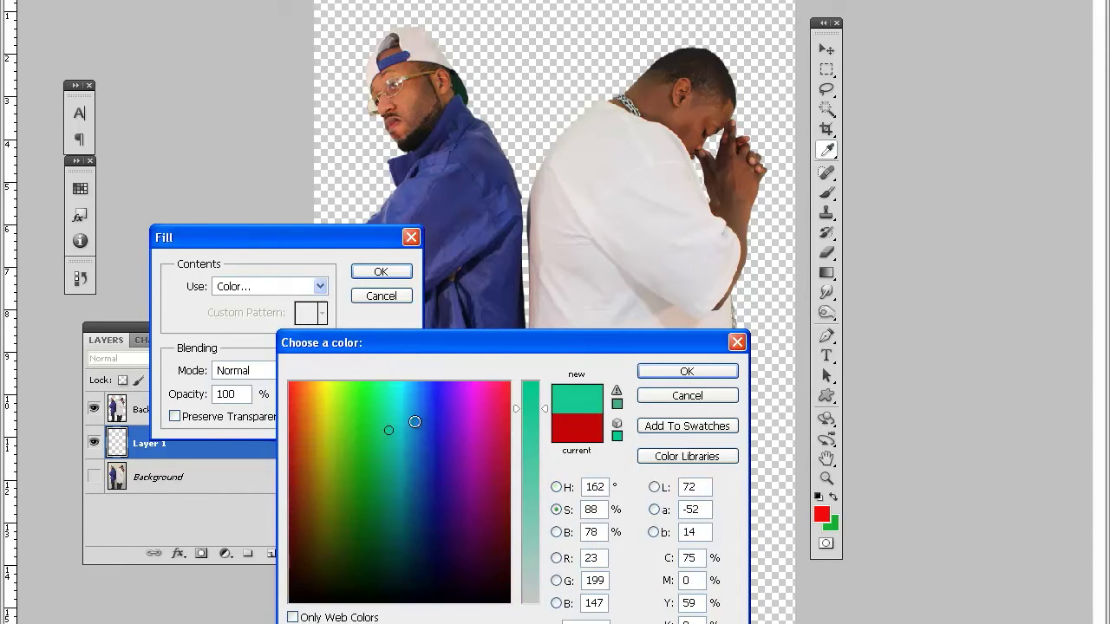
left_click(557, 532)
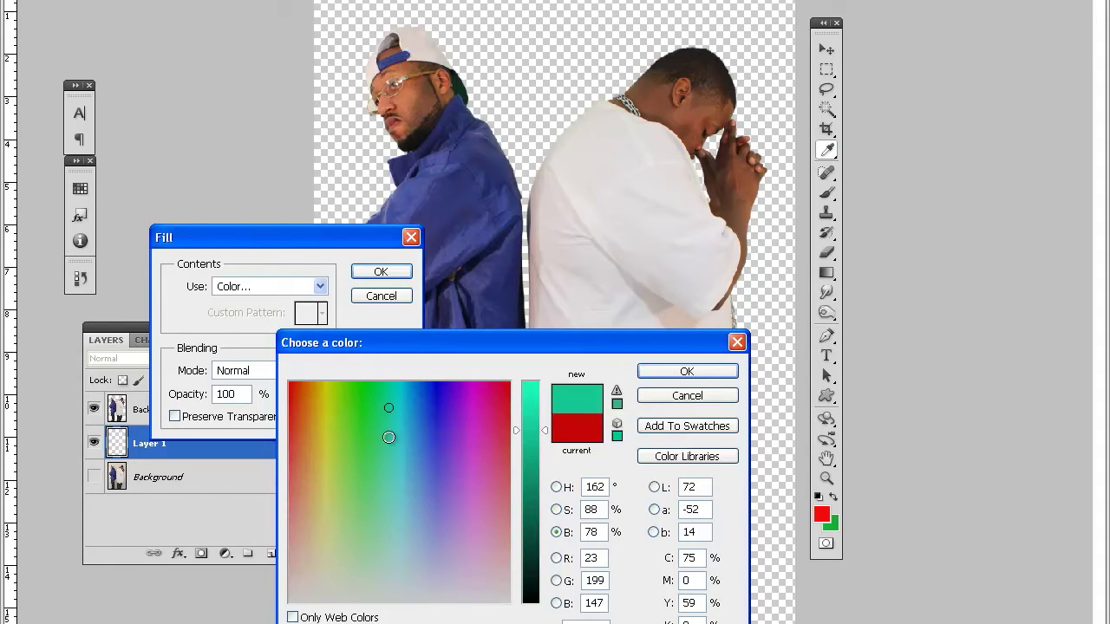
left_click(557, 559)
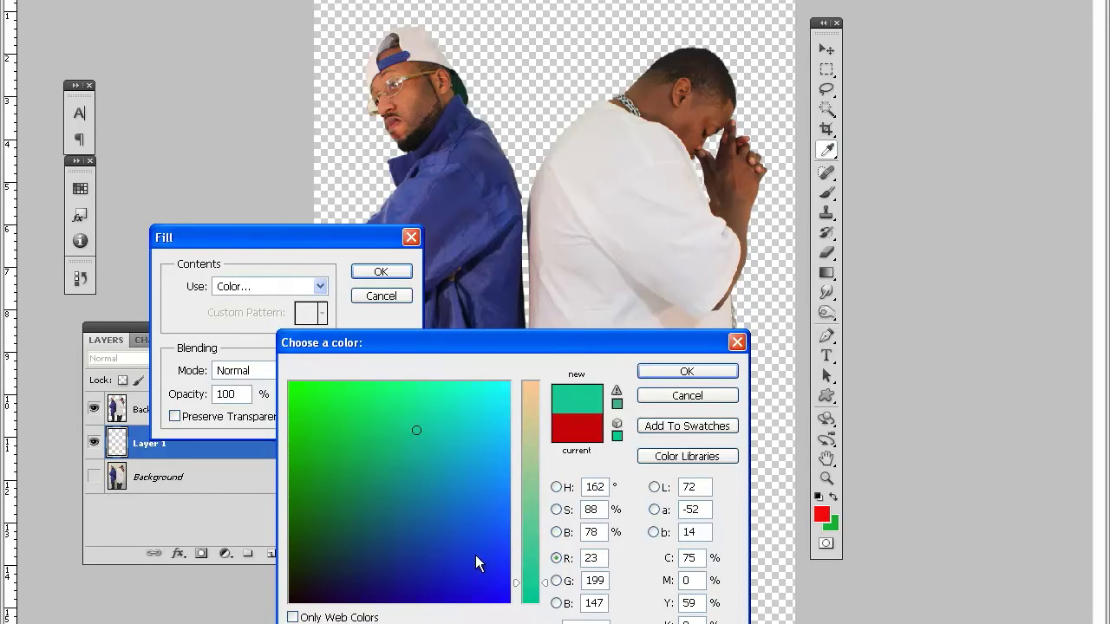
left_click(654, 487)
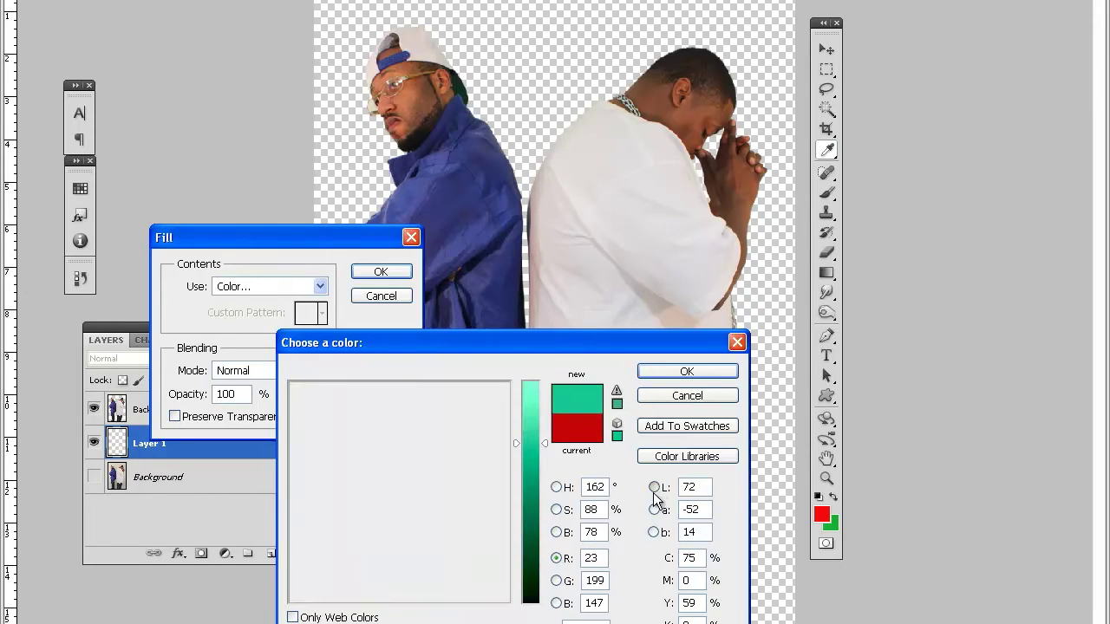
Fill Layer 1 with muted green RGB 120, 189, 159 in Normal mode at 100% opacity, and toggle the layer's visibility to compare
left_click(395, 482)
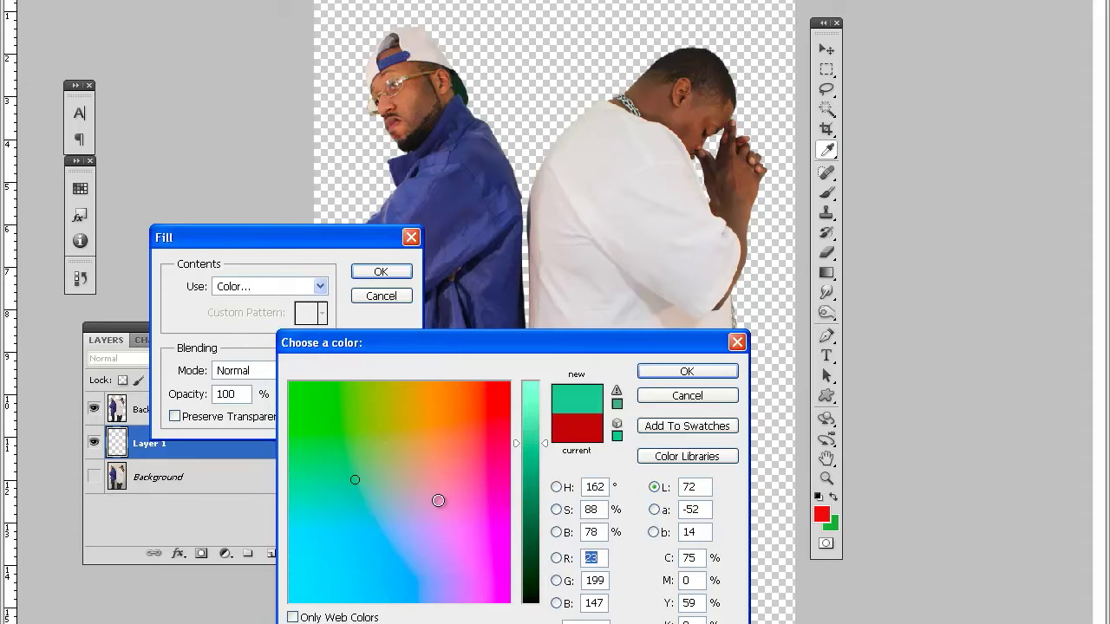
mouse_move(432, 485)
left_mouse_down()
mouse_move(391, 511)
mouse_move(376, 485)
left_mouse_up()
left_click(673, 370)
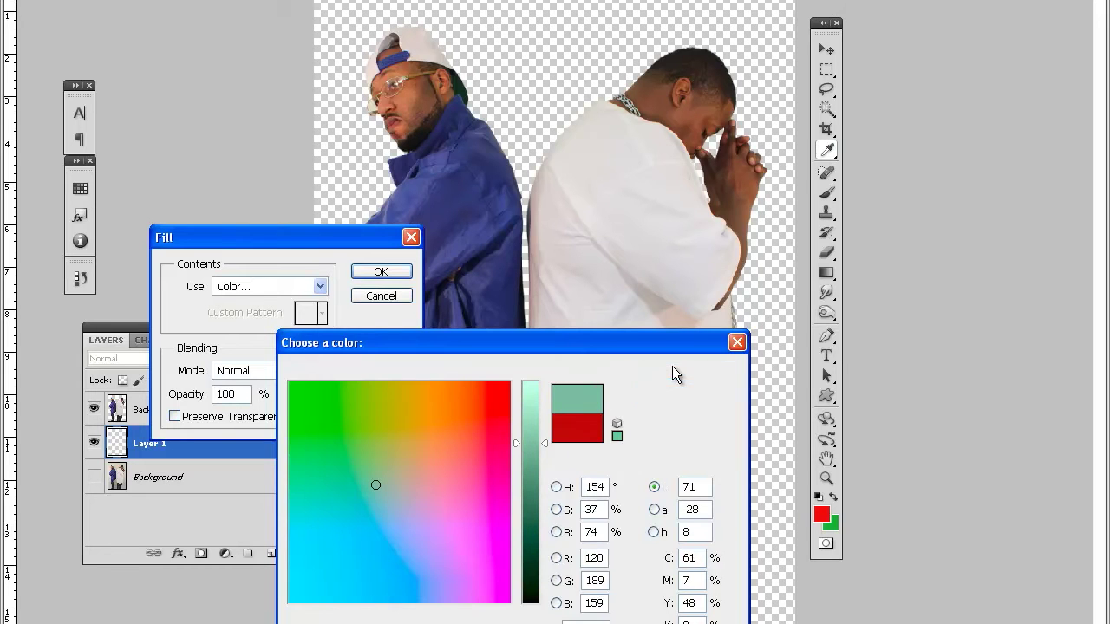
left_click(374, 274)
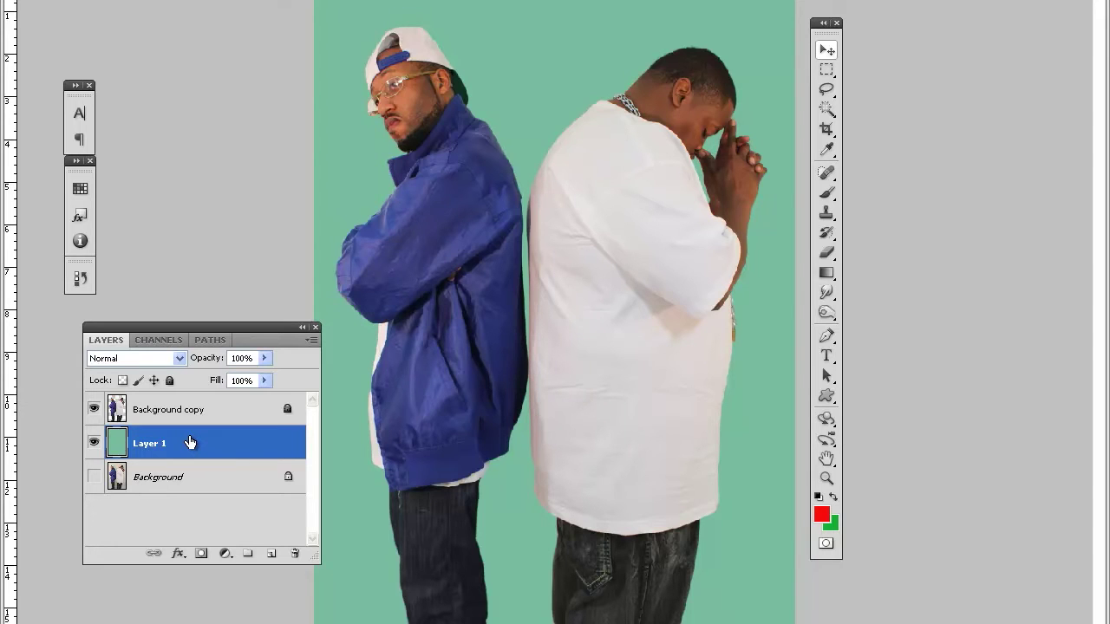
left_click(95, 446)
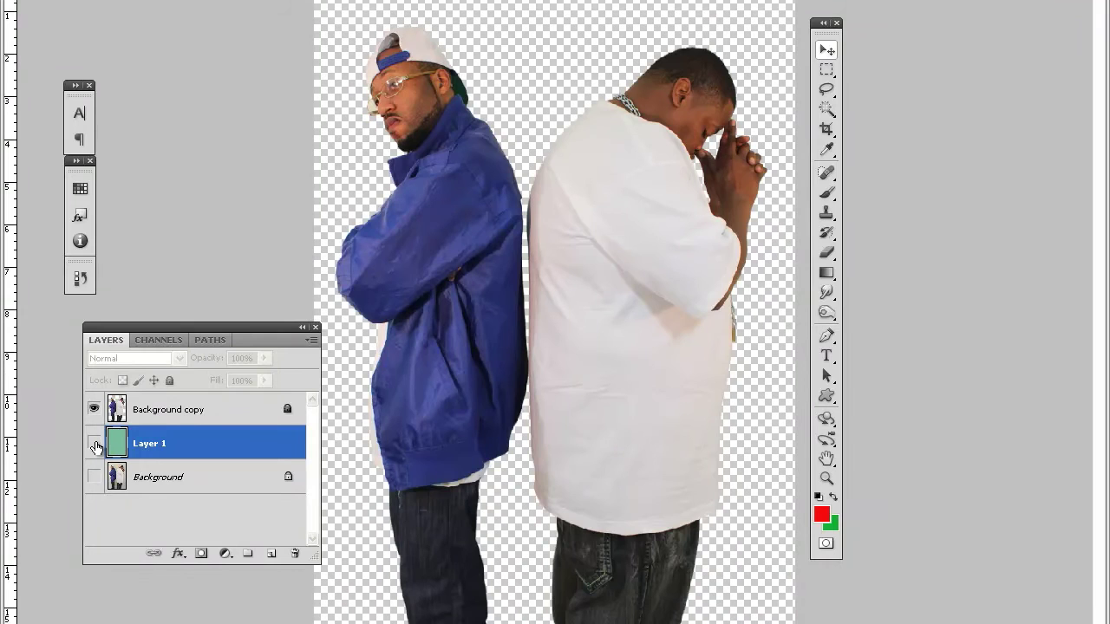
left_click(95, 445)
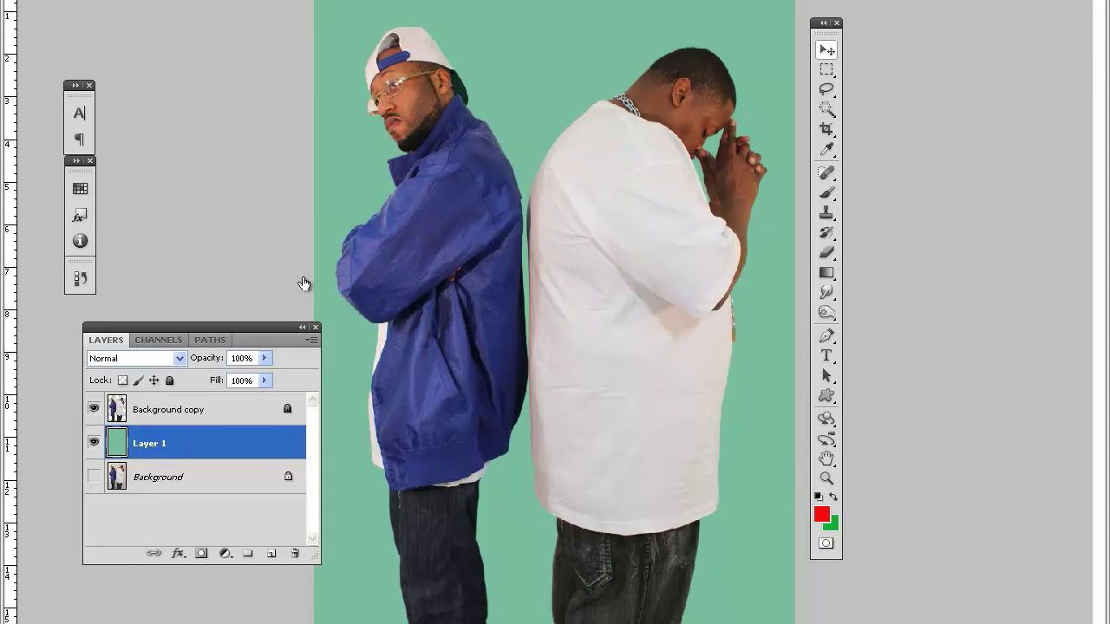
Open the Layer Style settings for Layer 1, try a red Color Overlay, and switch it off again
key("h")
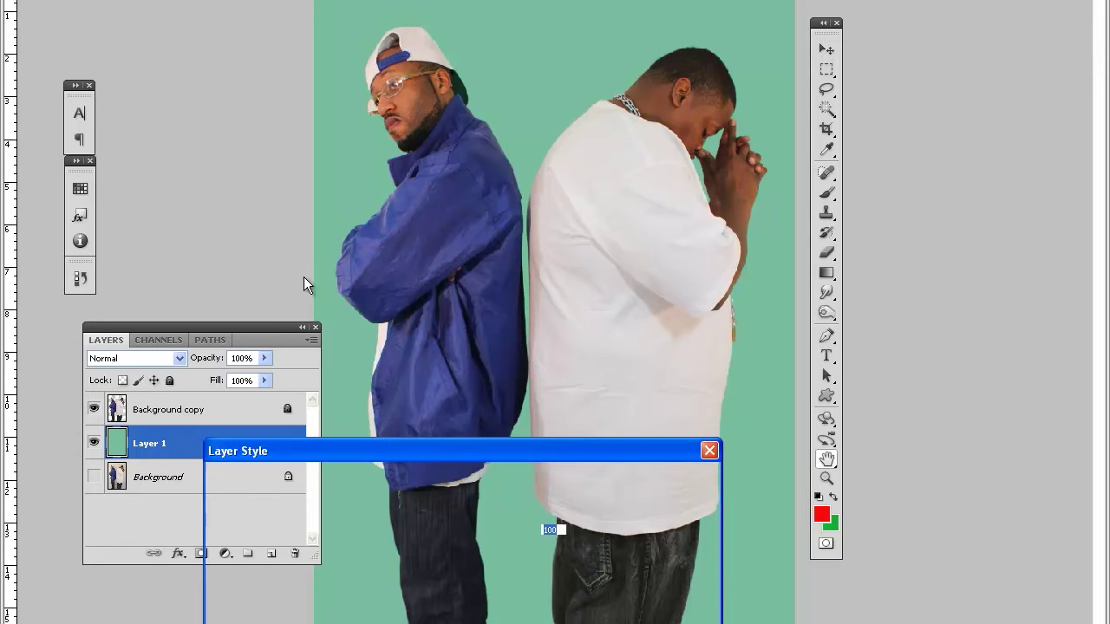
mouse_move(274, 452)
left_mouse_down()
mouse_move(256, 236)
mouse_move(332, 220)
left_mouse_up()
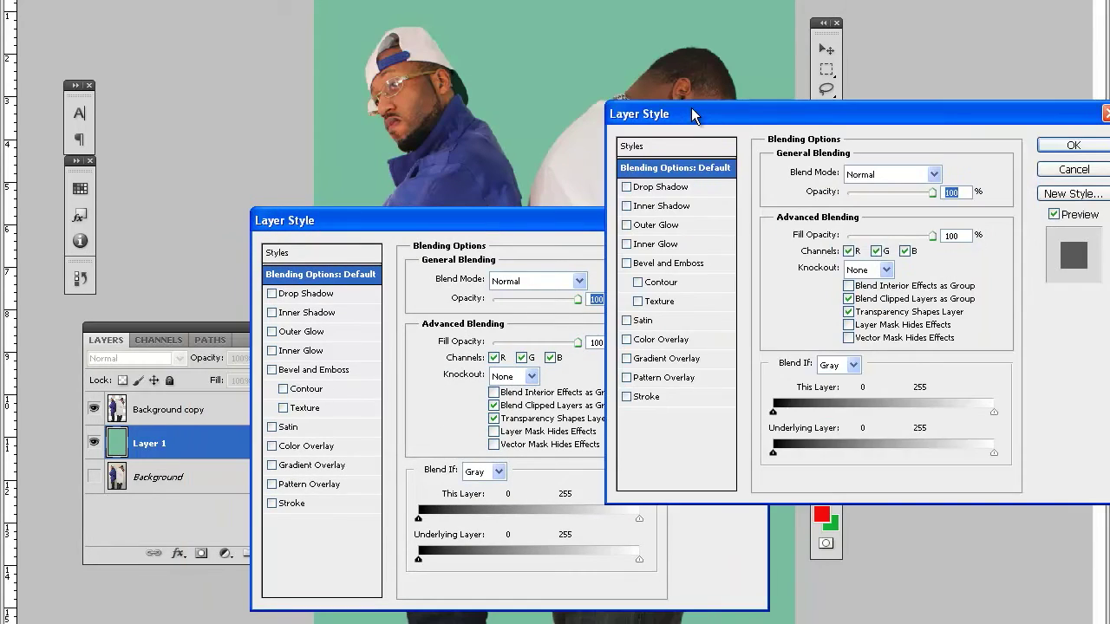
left_click_drag(684, 110, 661, 123)
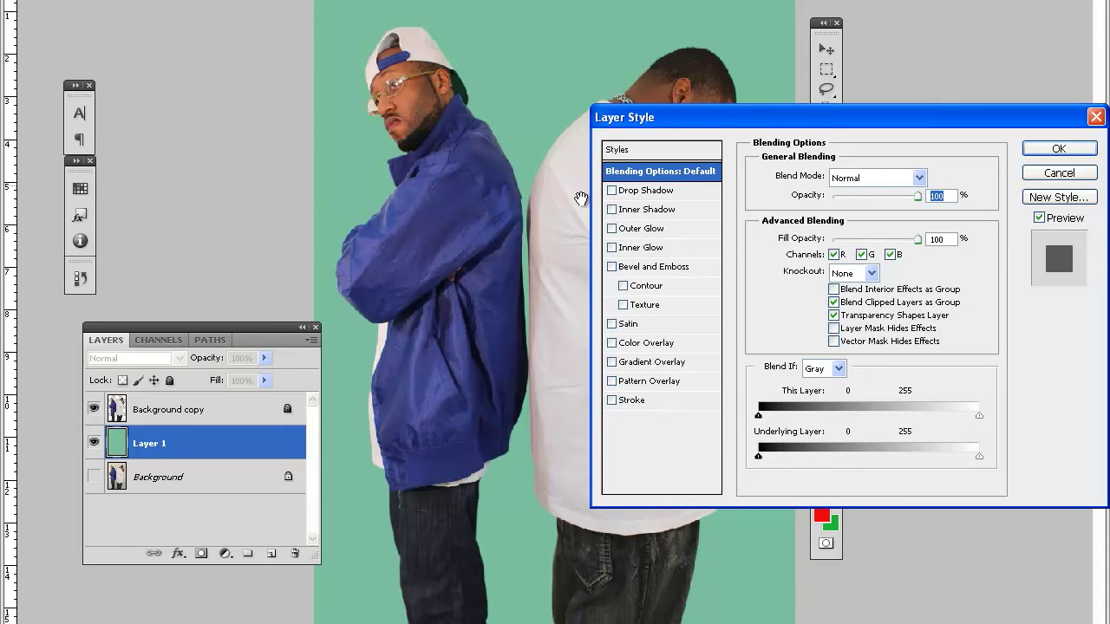
left_click(612, 343)
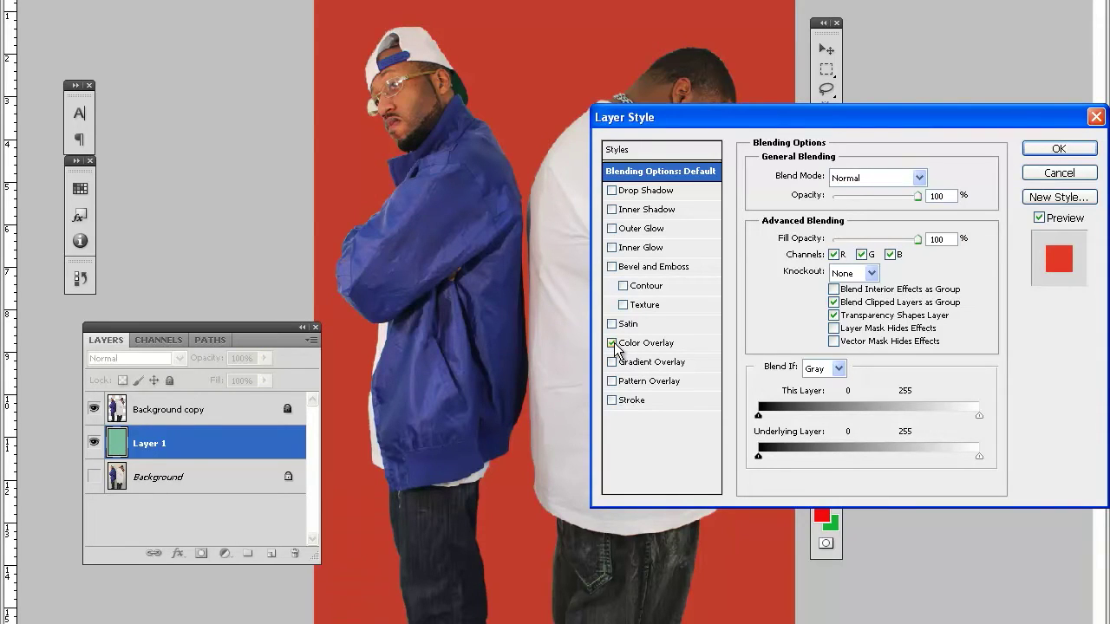
left_click(612, 343)
Try a Gradient Overlay on Layer 1 with the Blue, Yellow, Blue and Orange, Yellow, Orange presets, and discard the preset changes
left_click(612, 363)
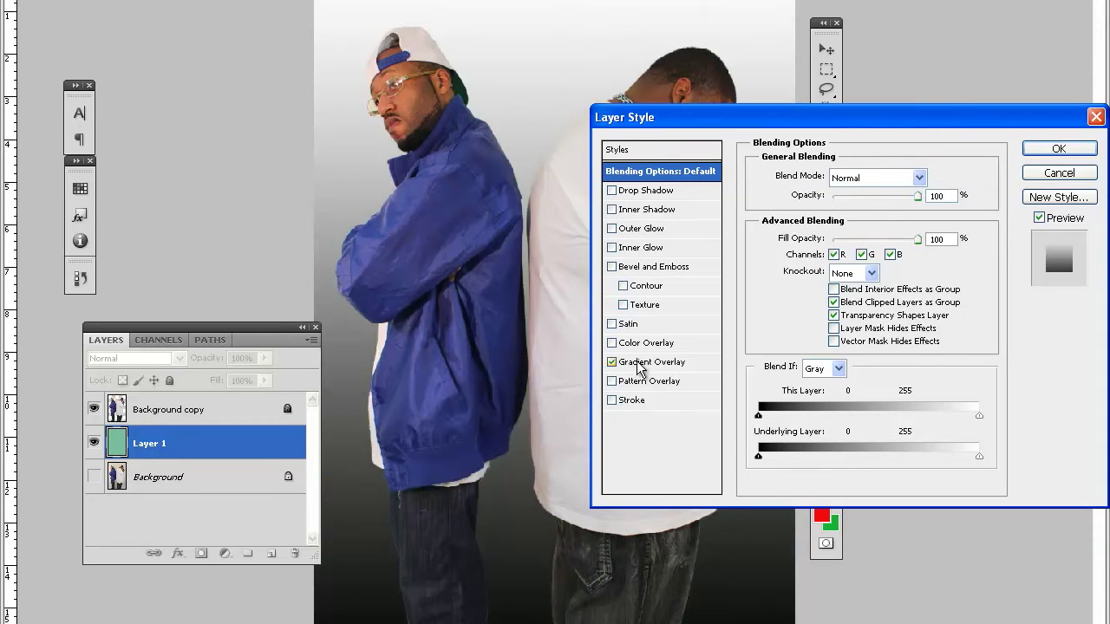
left_click(638, 362)
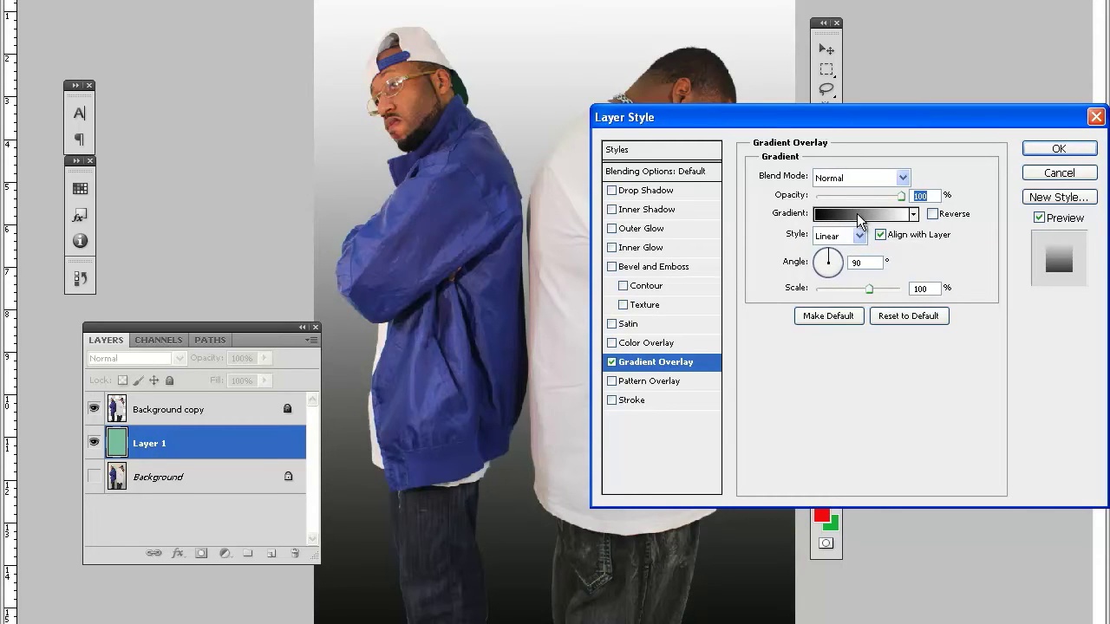
left_click(857, 213)
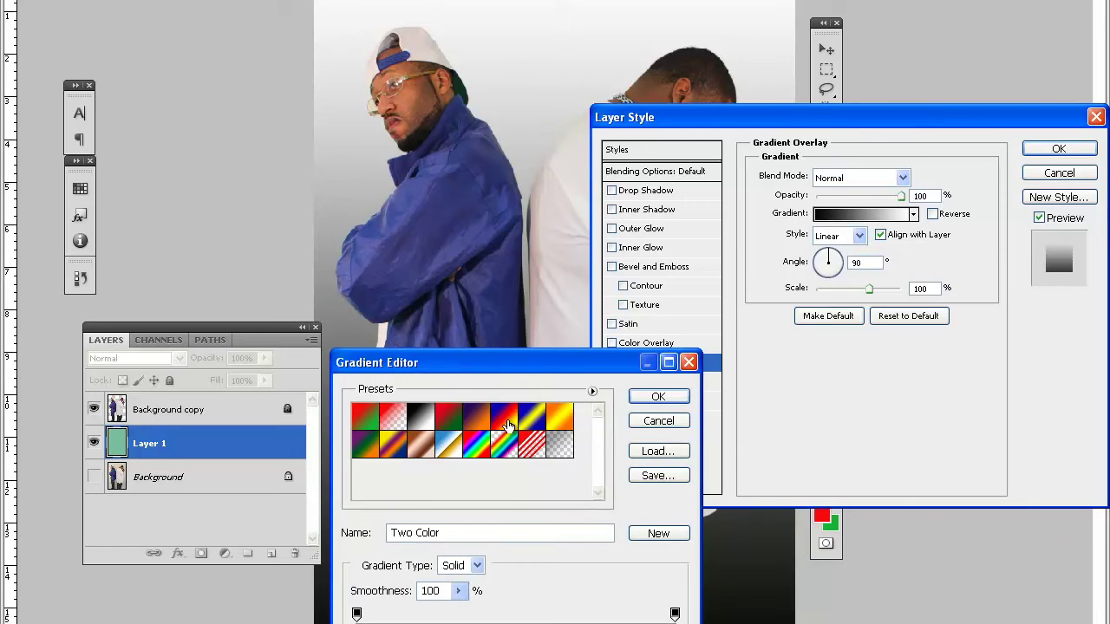
left_click(537, 419)
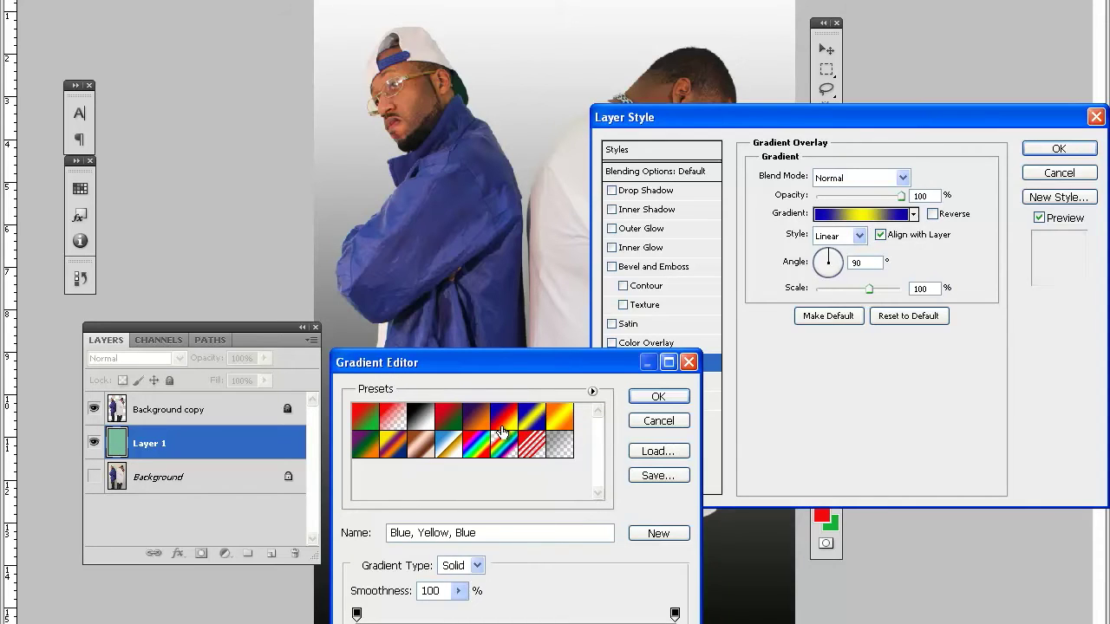
left_click(555, 420)
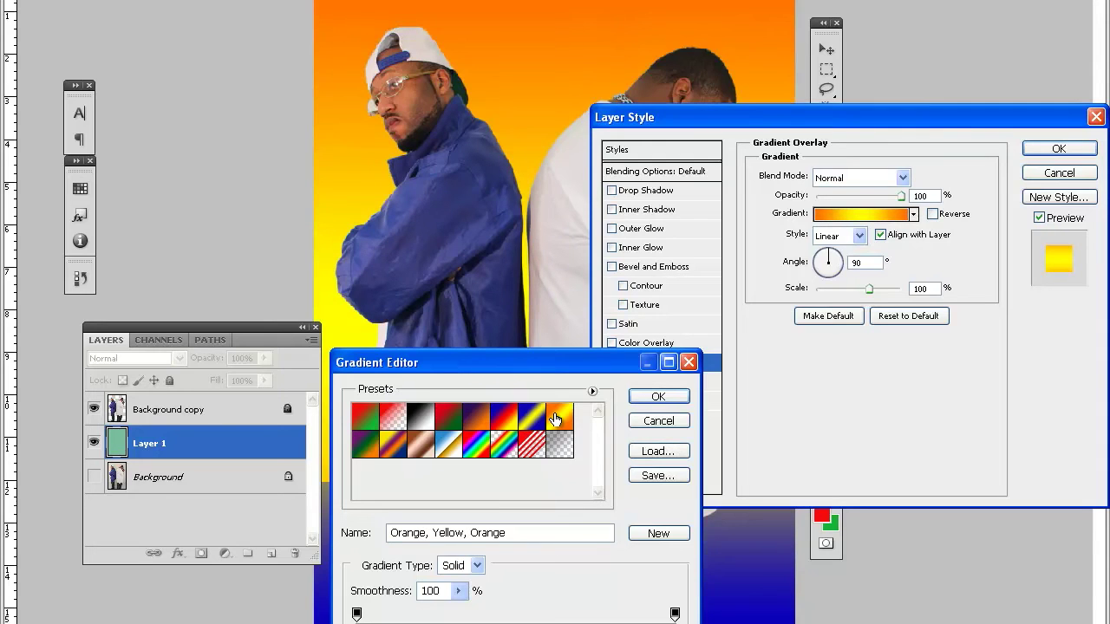
left_click(652, 421)
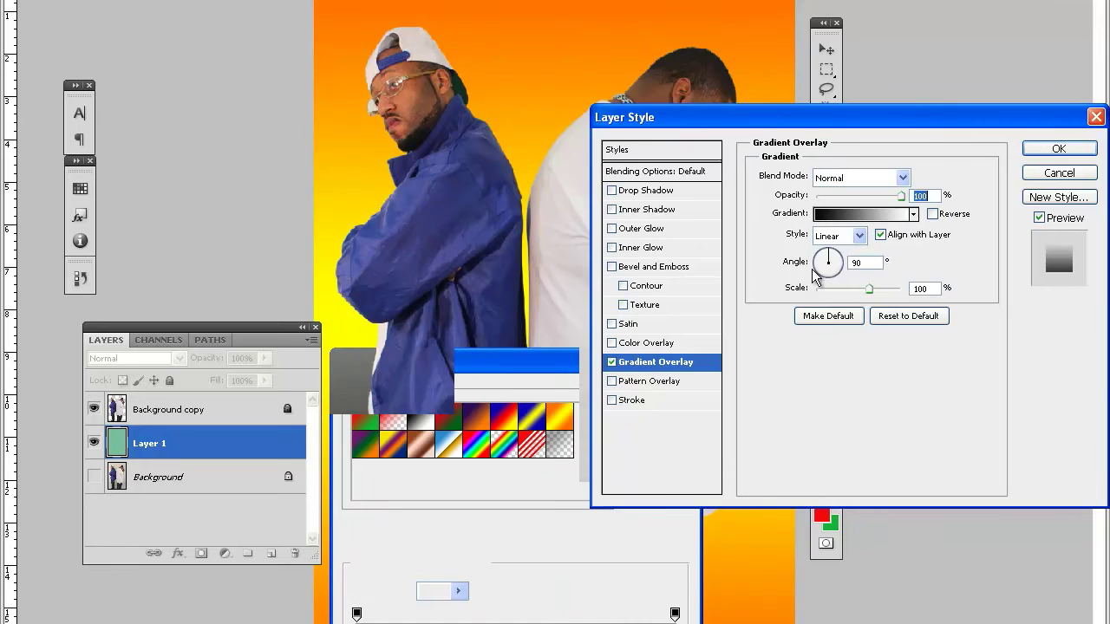
Try the Radial, Angle and Reflected styles for the black-to-white Gradient Overlay, and cancel the layer style
left_click(851, 236)
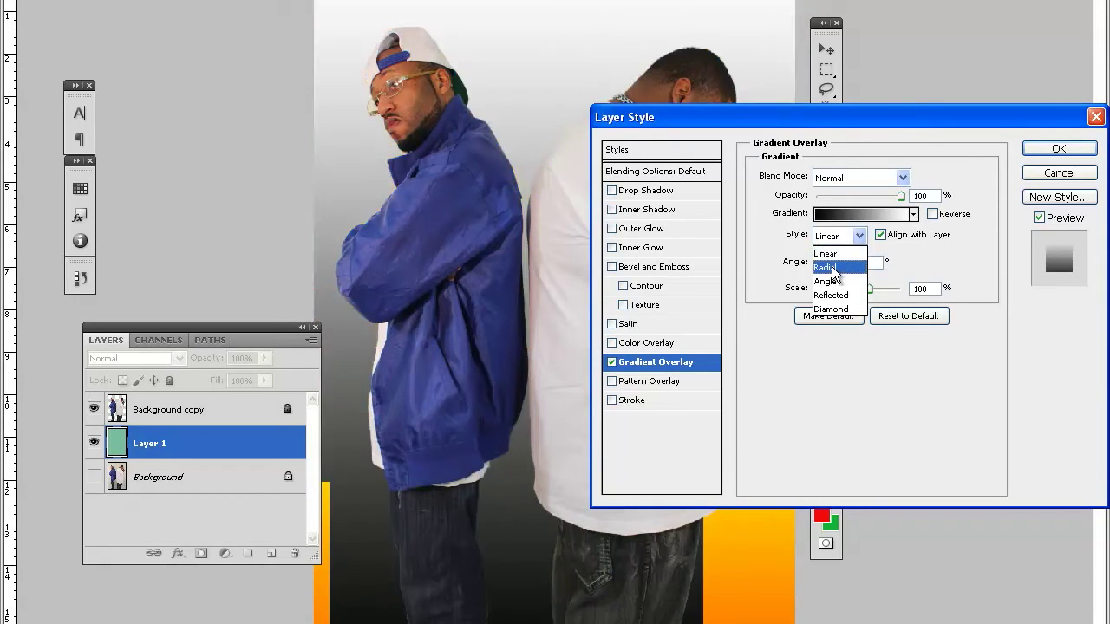
left_click(834, 270)
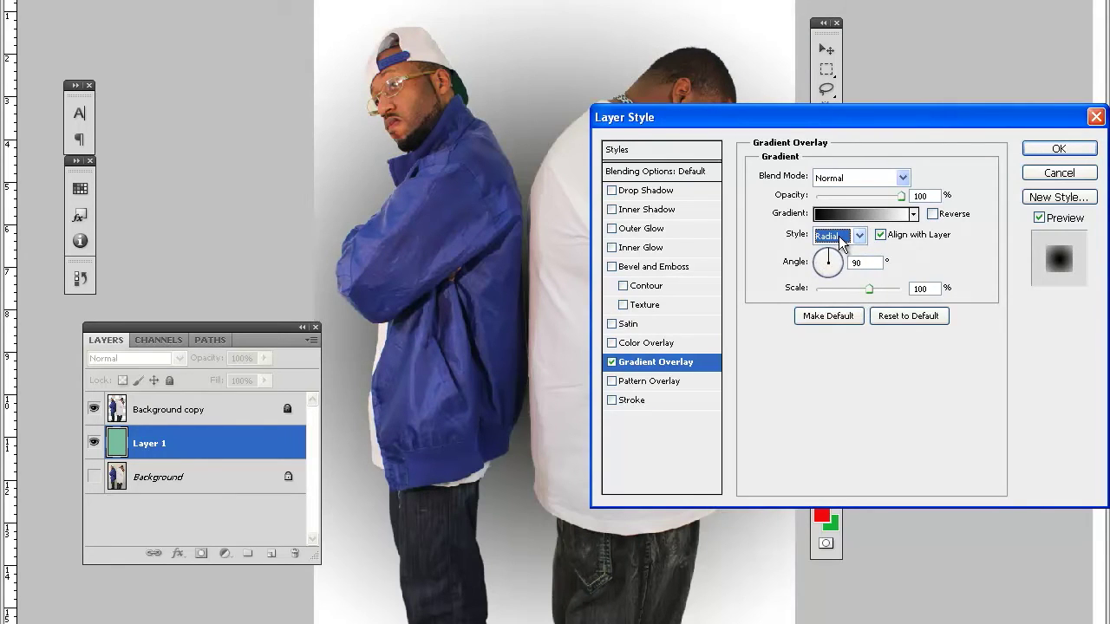
left_click(838, 238)
left_click(830, 282)
left_click(838, 236)
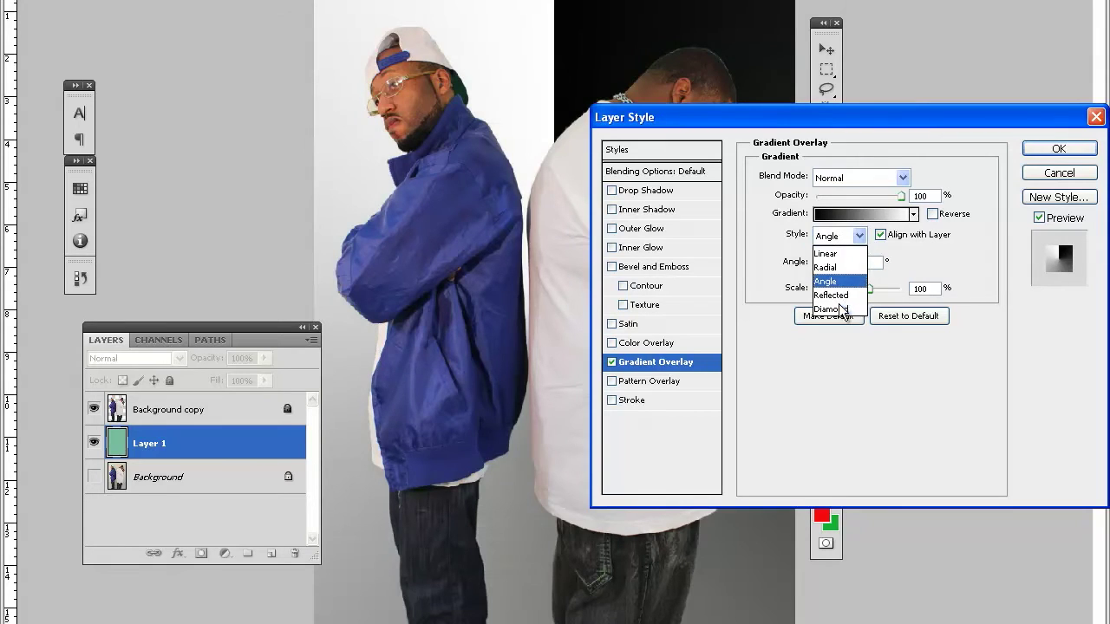
left_click(838, 295)
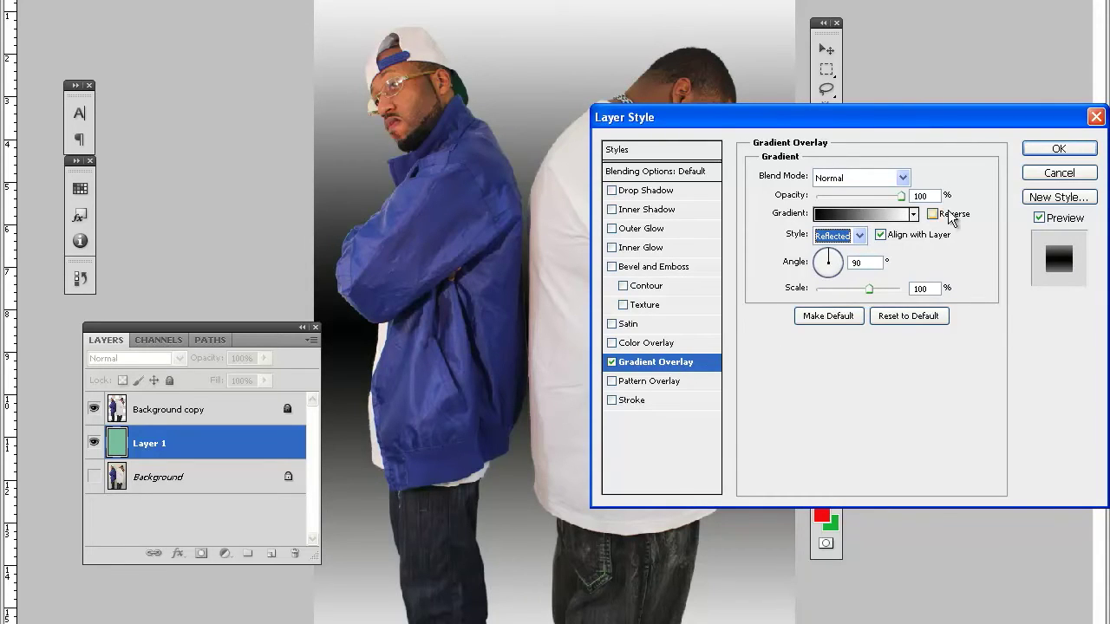
left_click(1042, 175)
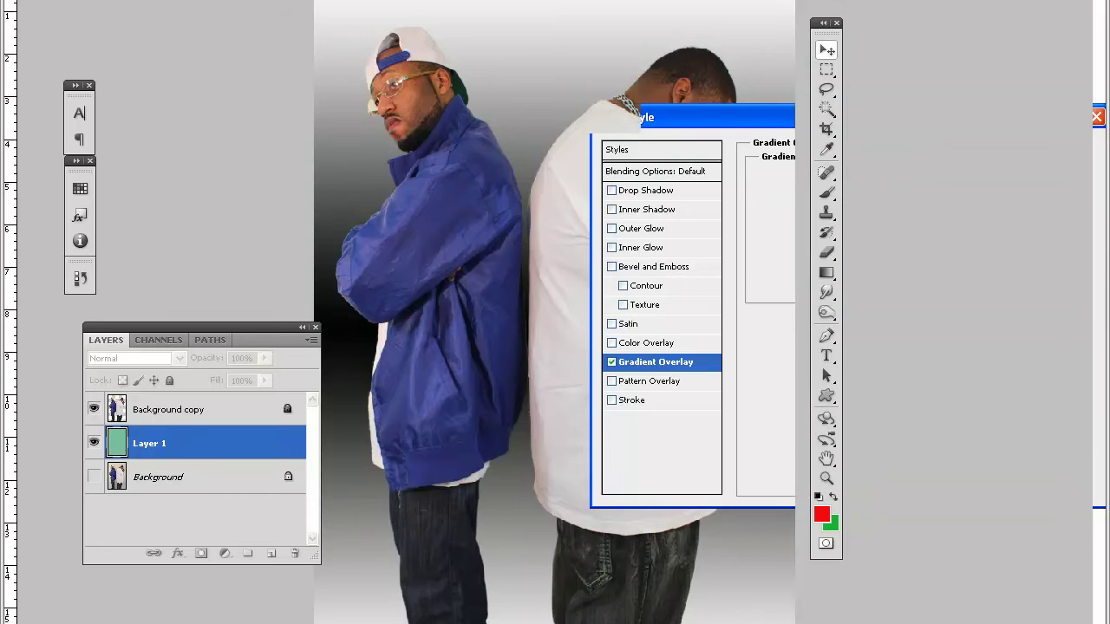
Hide Layer 1 and switch to the deviantART browse page in the web browser, leaving the login form closed
left_click(94, 443)
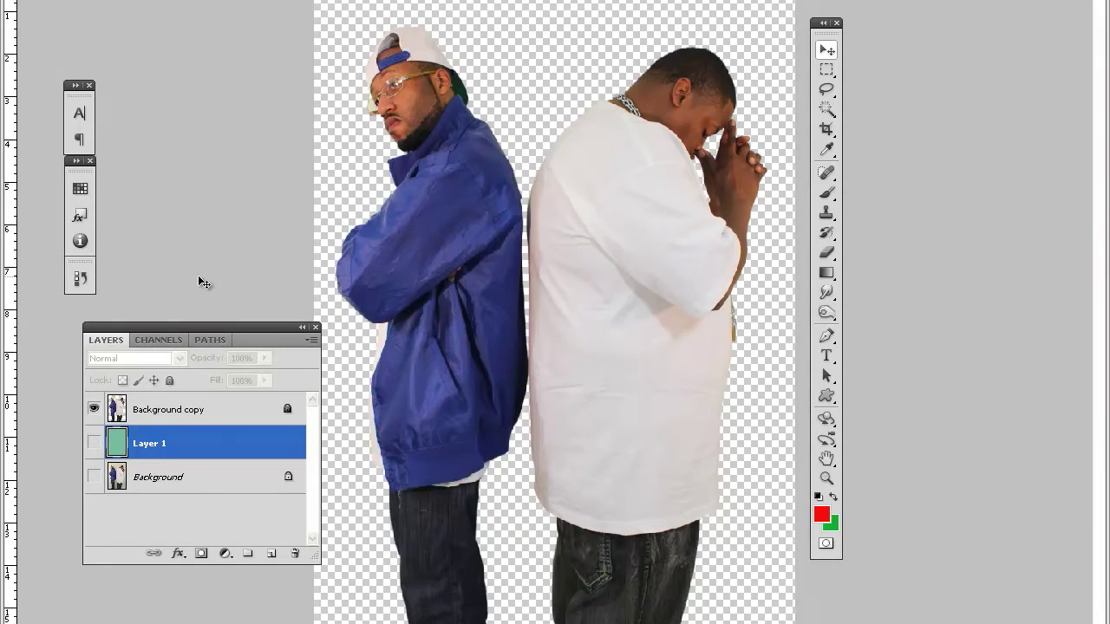
key("alt+f")
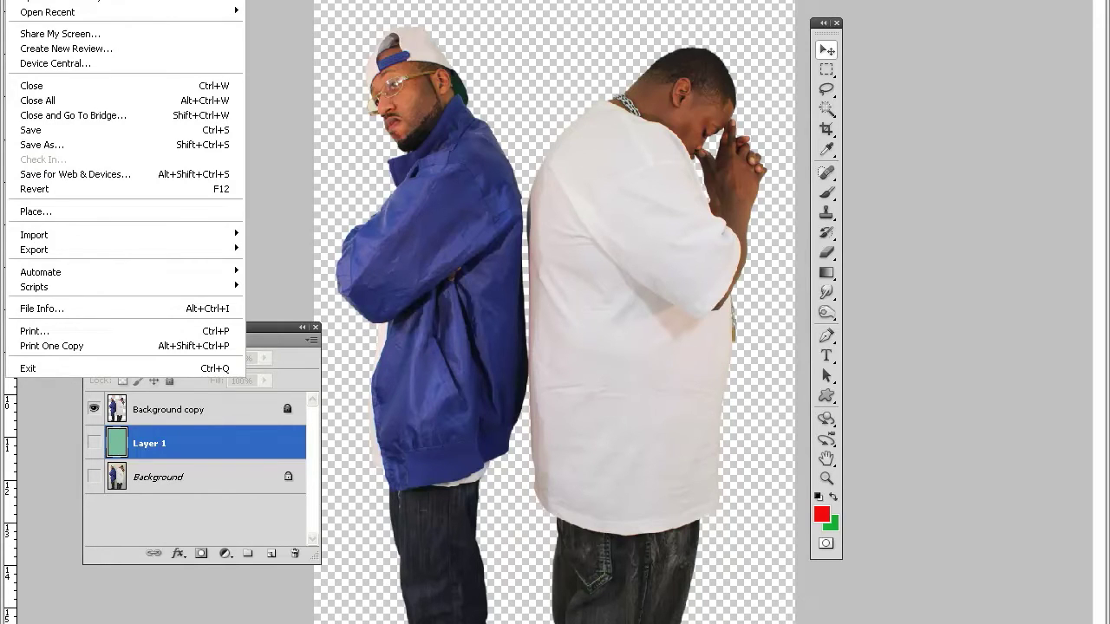
key("o")
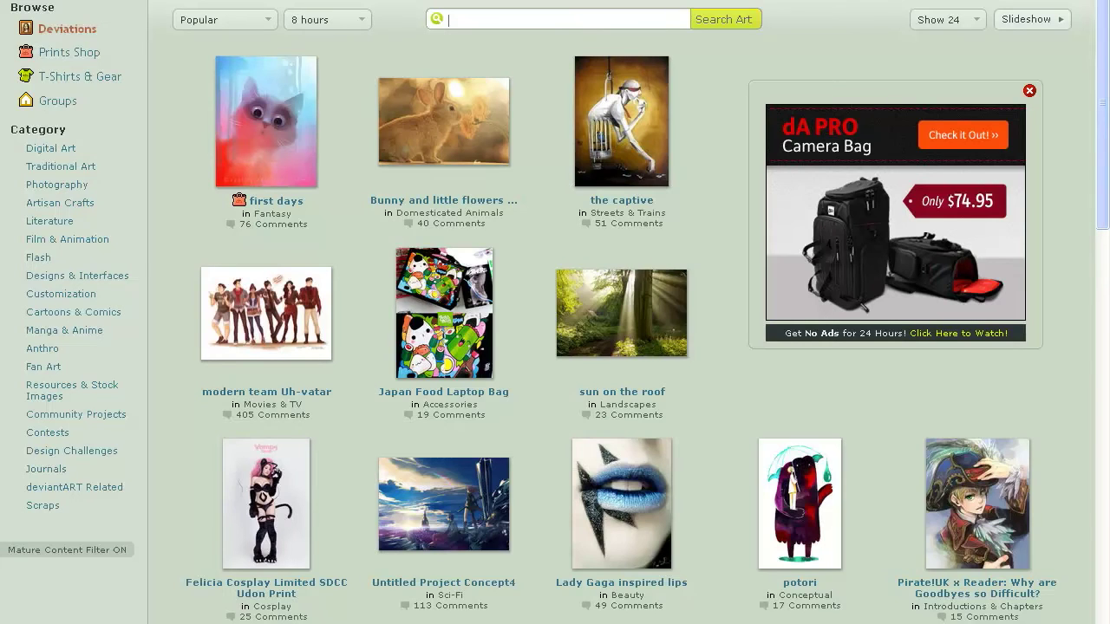
left_click(411, 4)
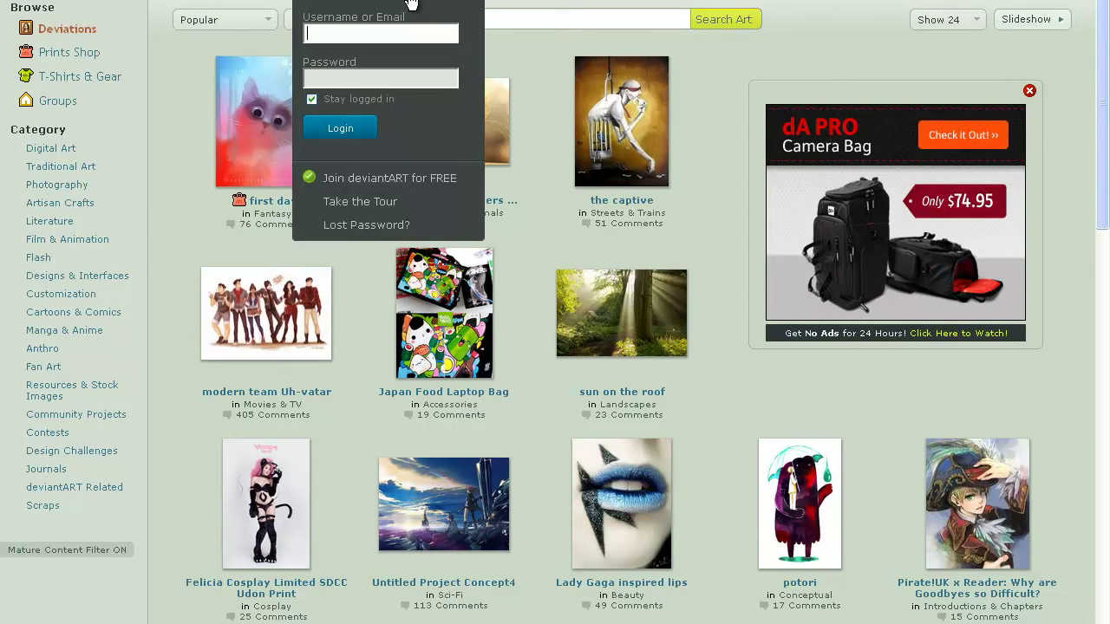
left_click(554, 2)
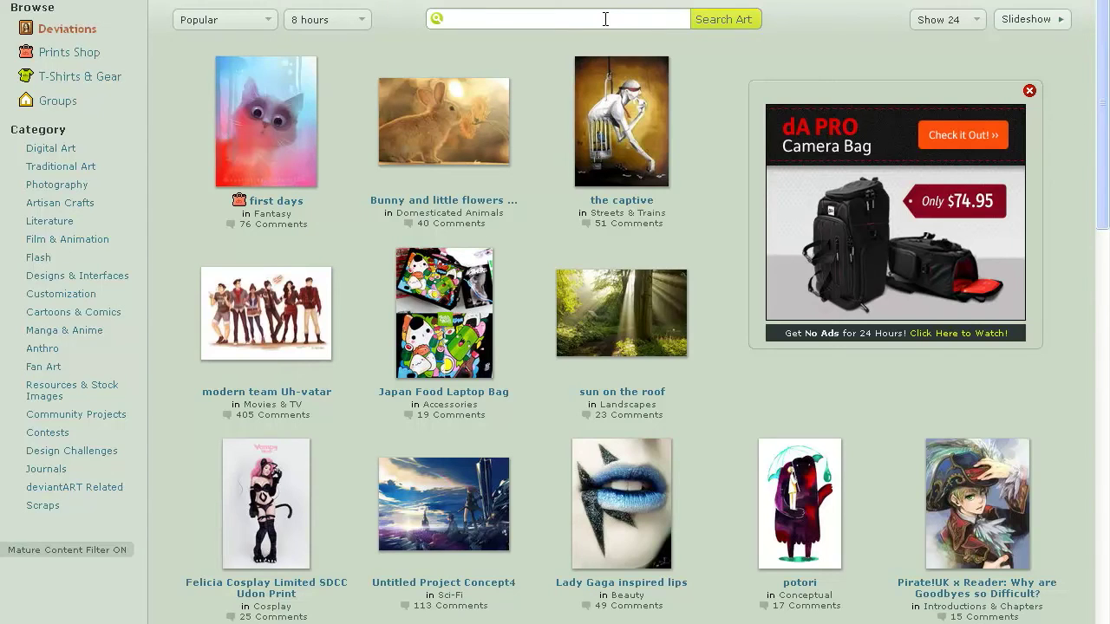
Switch back to Photoshop and open Old-Jail-Yard-psd68958.psd from the BUILDINGS_Old_Jail_Yard_68958 folder, using its embedded color profile
scroll(521, 217, "down", 7)
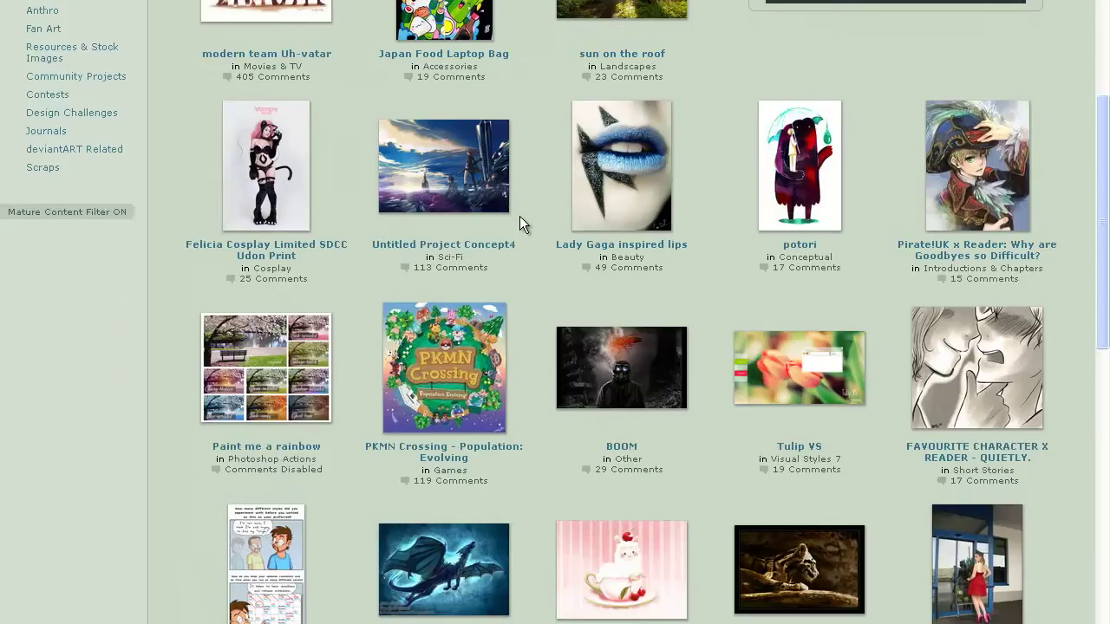
scroll(521, 217, "up", 8)
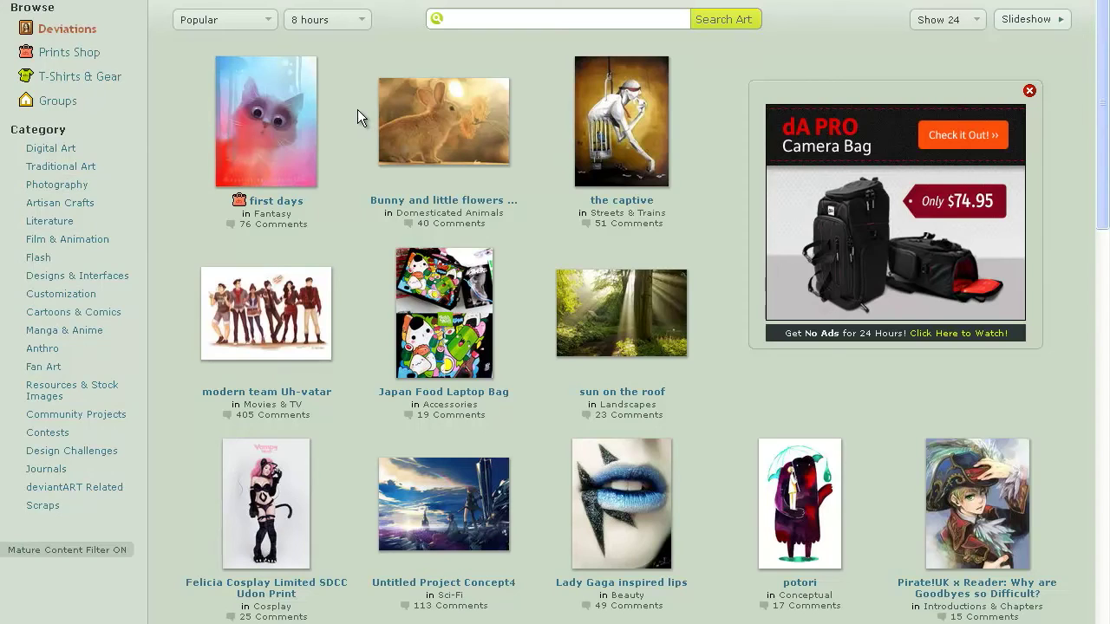
left_click(384, 101)
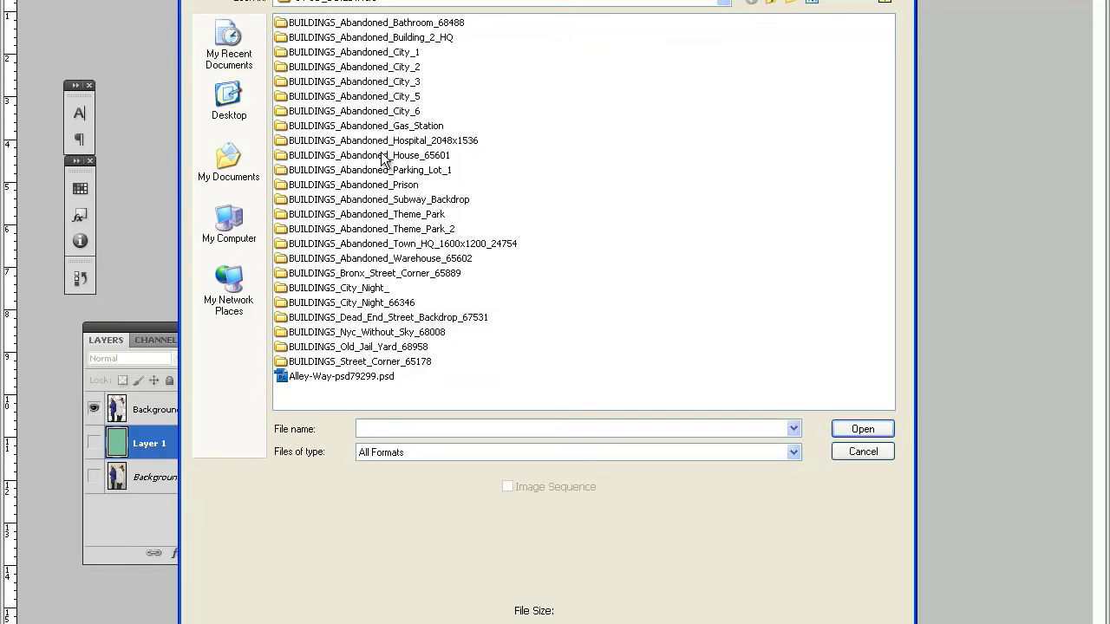
left_click(370, 347)
double_click(370, 347)
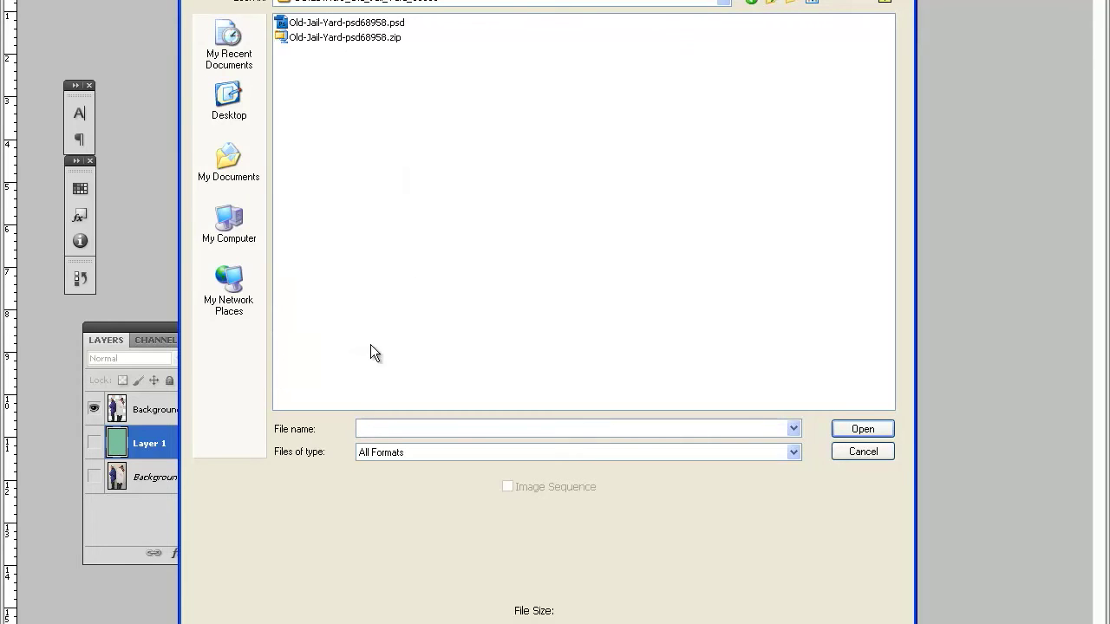
left_click(328, 25)
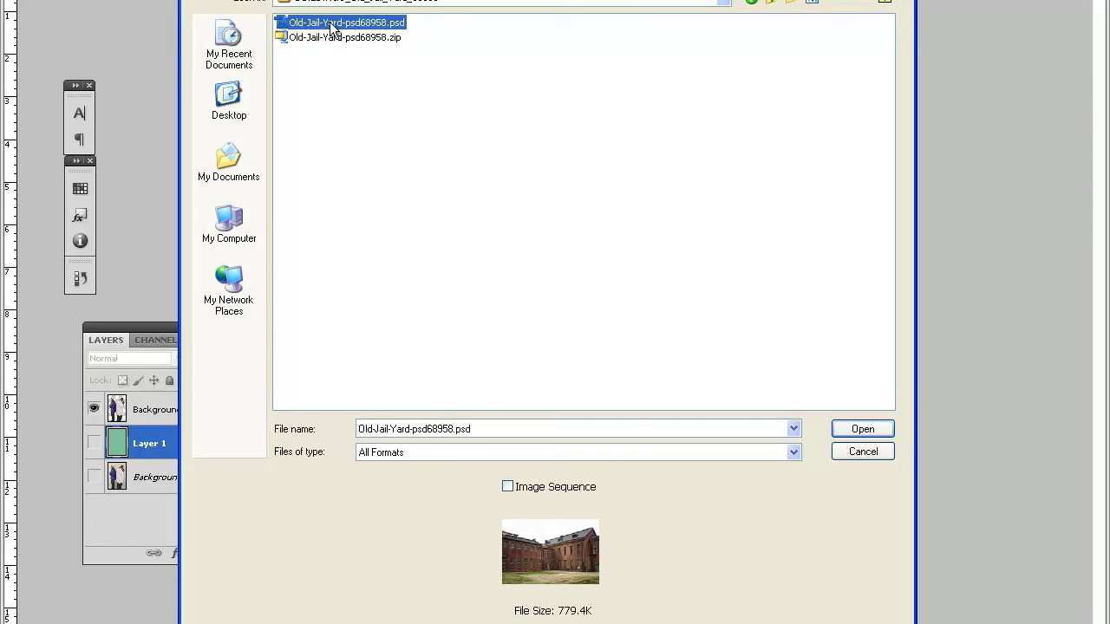
left_click(857, 428)
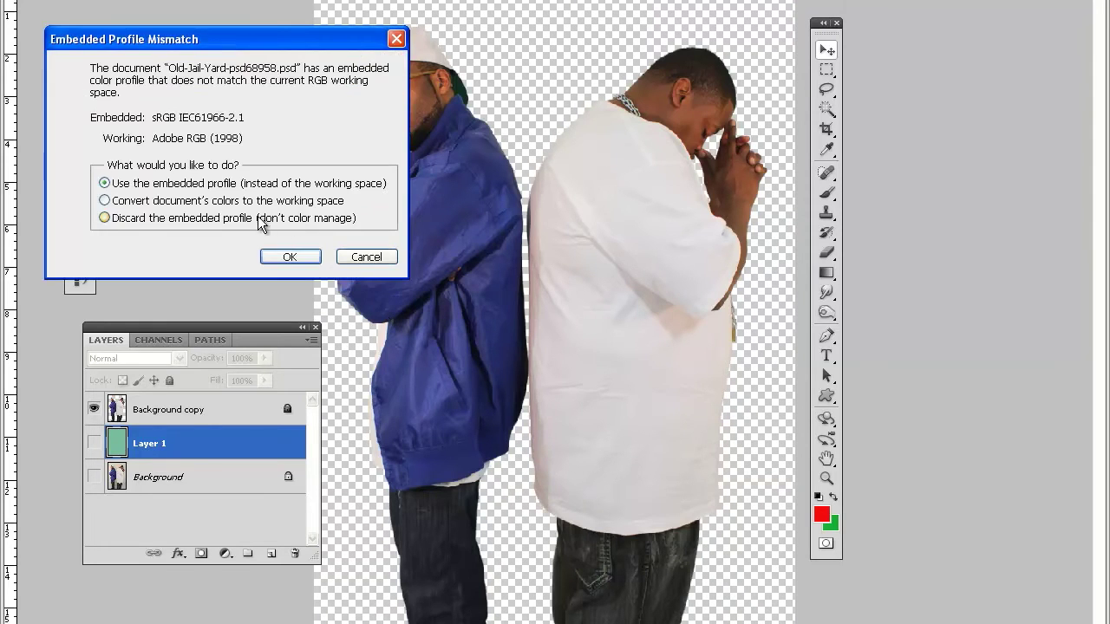
left_click(290, 257)
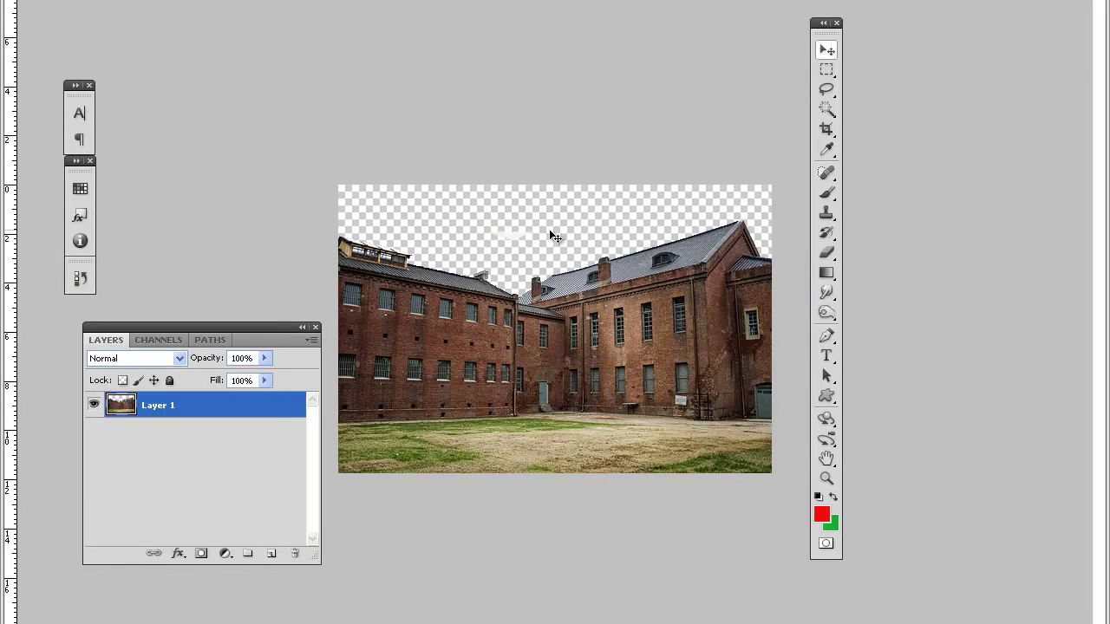
Copy the jail yard image into the two-men document as a new layer below Background copy, and hide Background copy
double_click(643, 14)
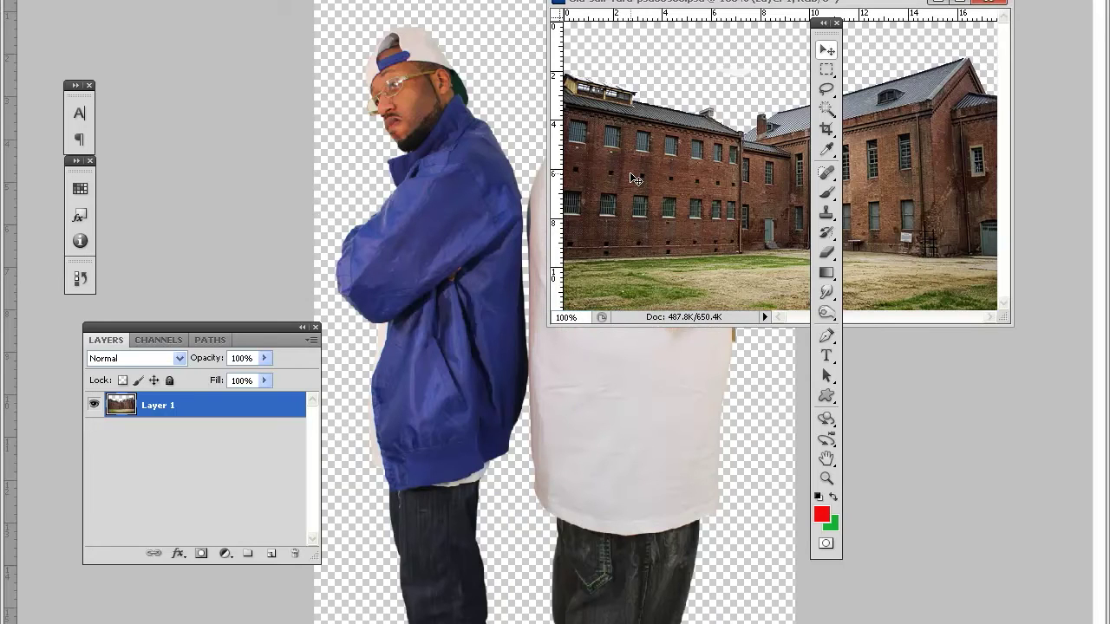
left_click_drag(629, 172, 417, 154)
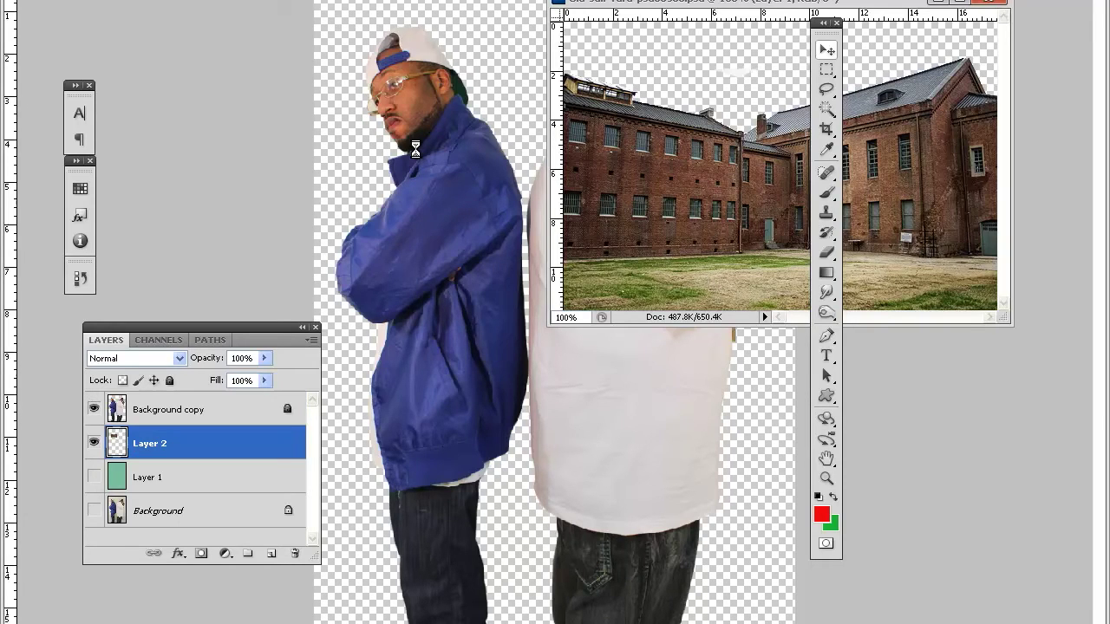
left_click(648, 38)
left_click(867, 27)
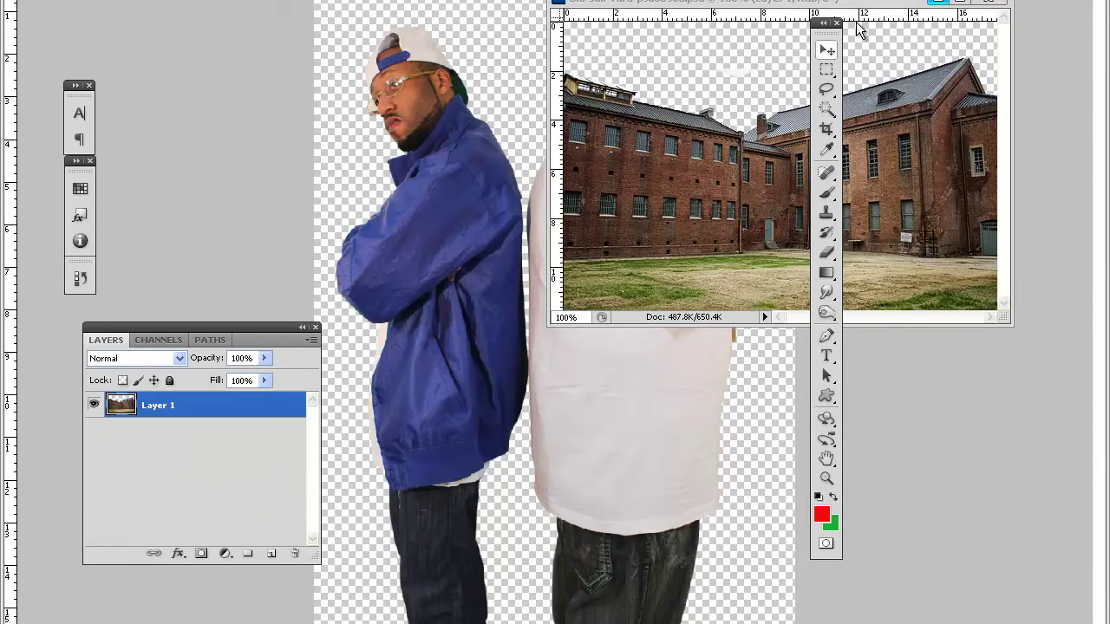
key("ctrl+w")
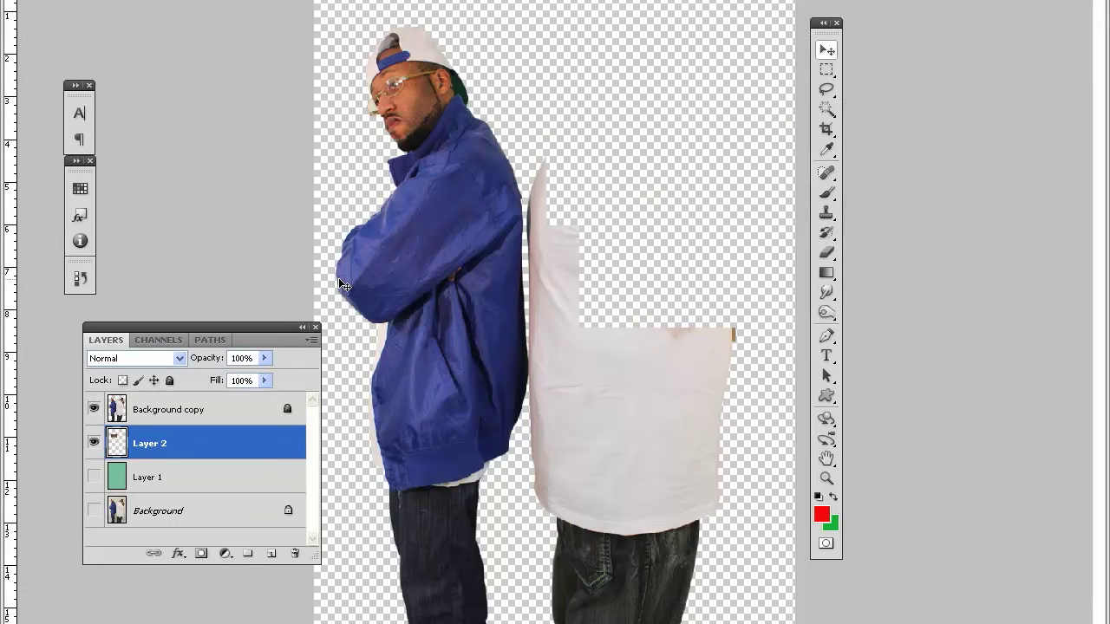
left_click(93, 409)
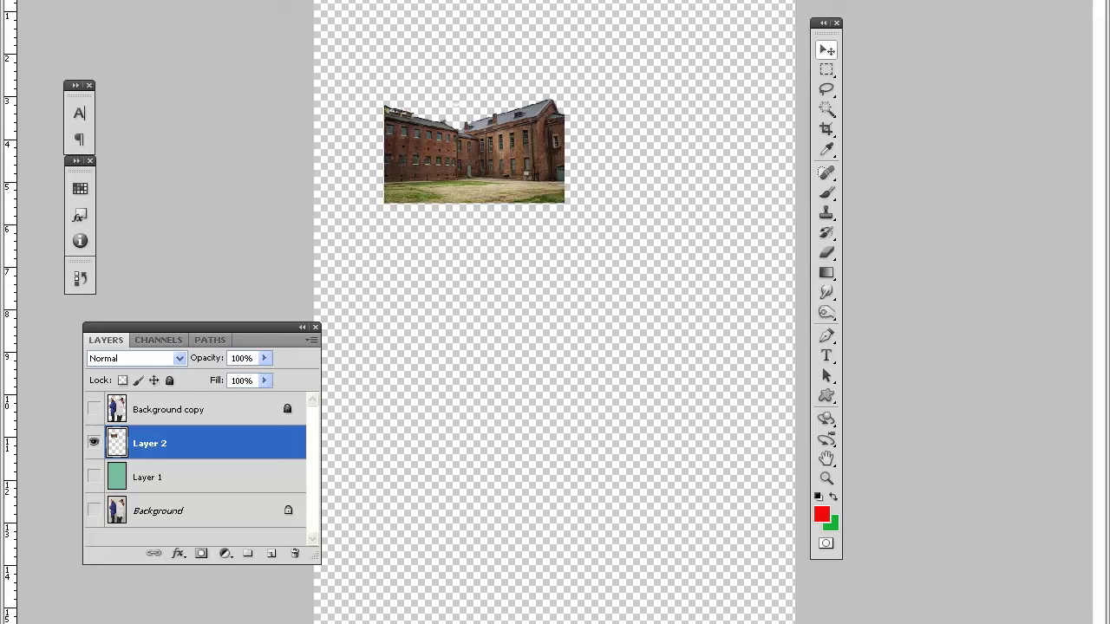
Try to scale the jail yard image on Layer 2 up slightly from its lower-right corner, without keeping its proportions
key("alt+e")
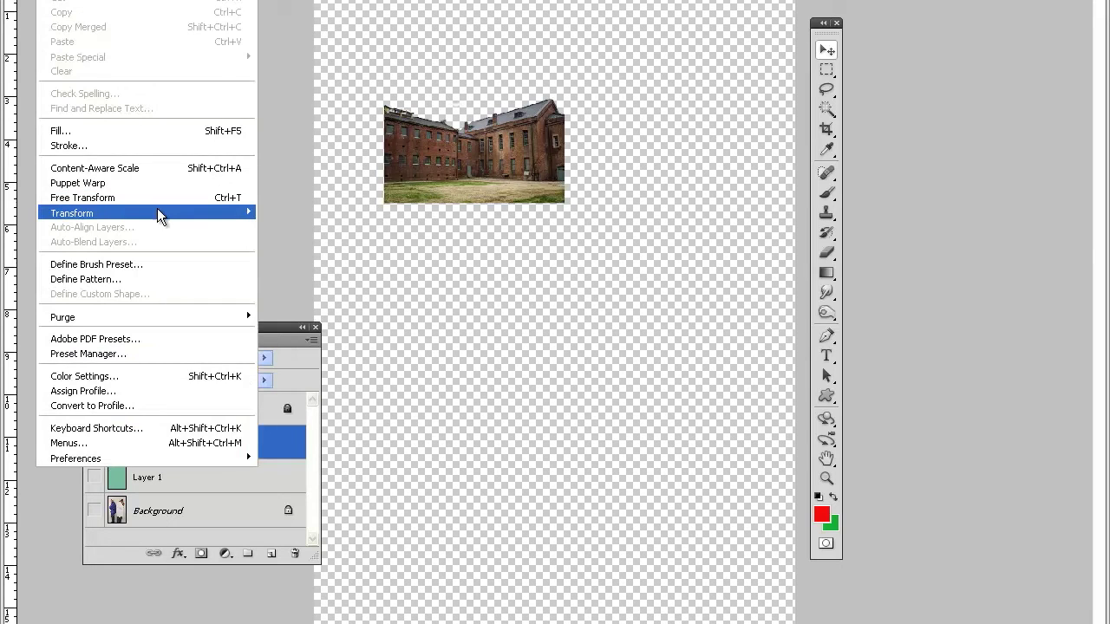
mouse_move(243, 215)
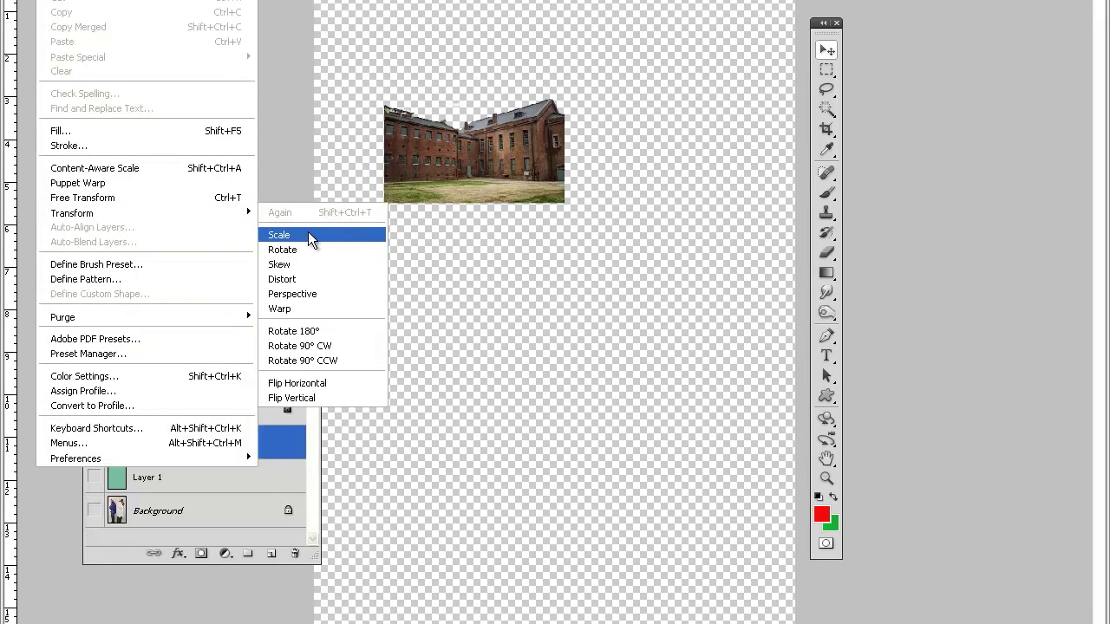
key("Return")
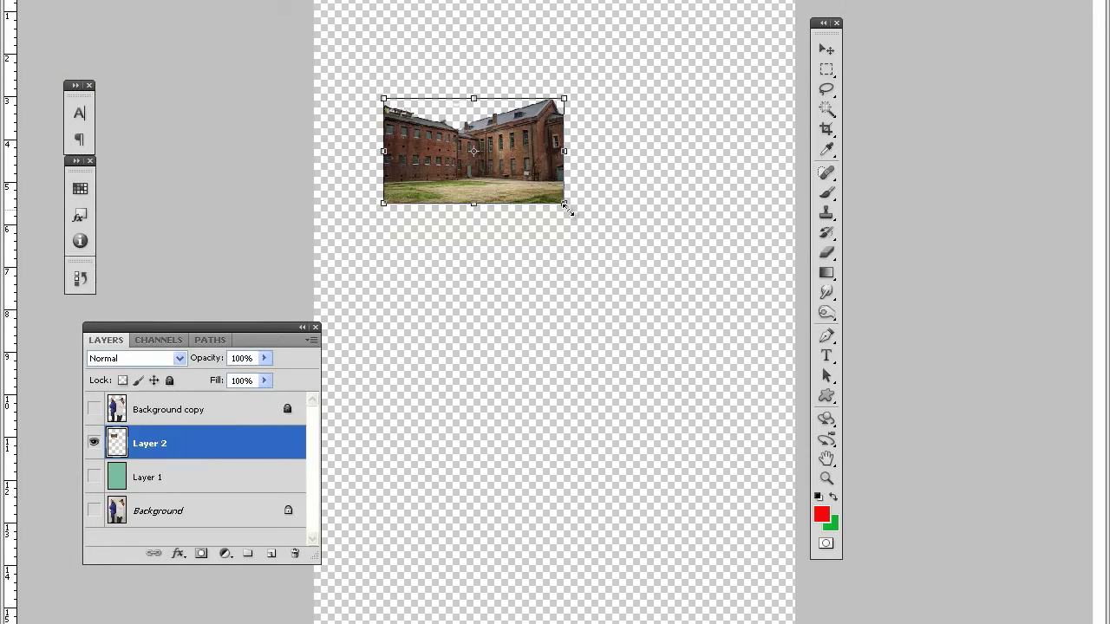
left_click_drag(567, 210, 643, 288)
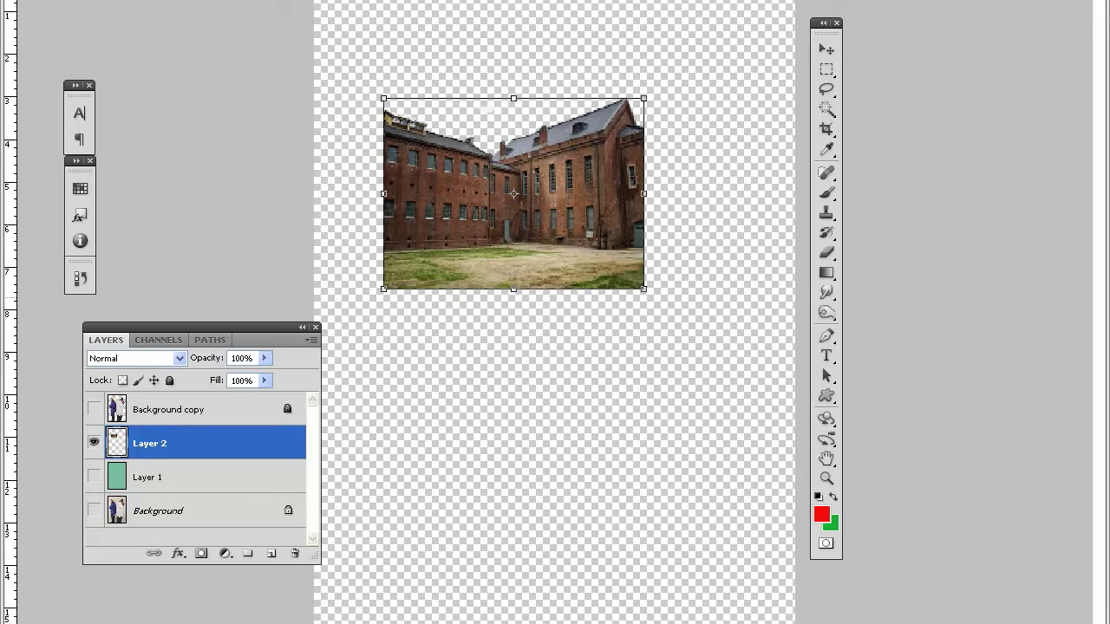
key("Return")
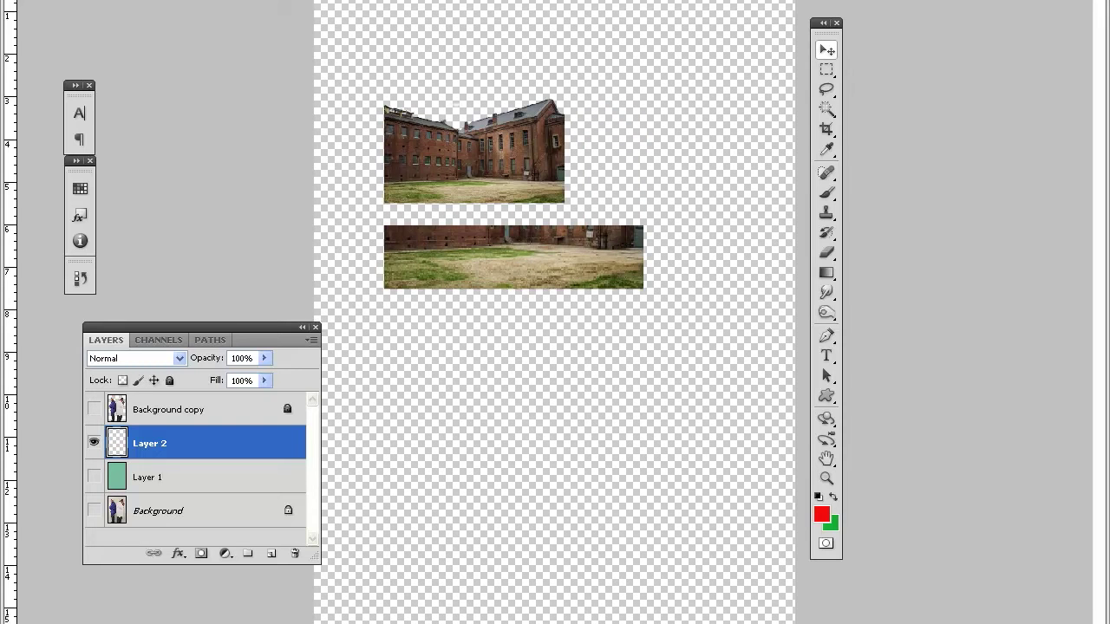
Scale the jail yard image on Layer 2 up beyond the canvas width and position it over the canvas's lower part
key("alt+e")
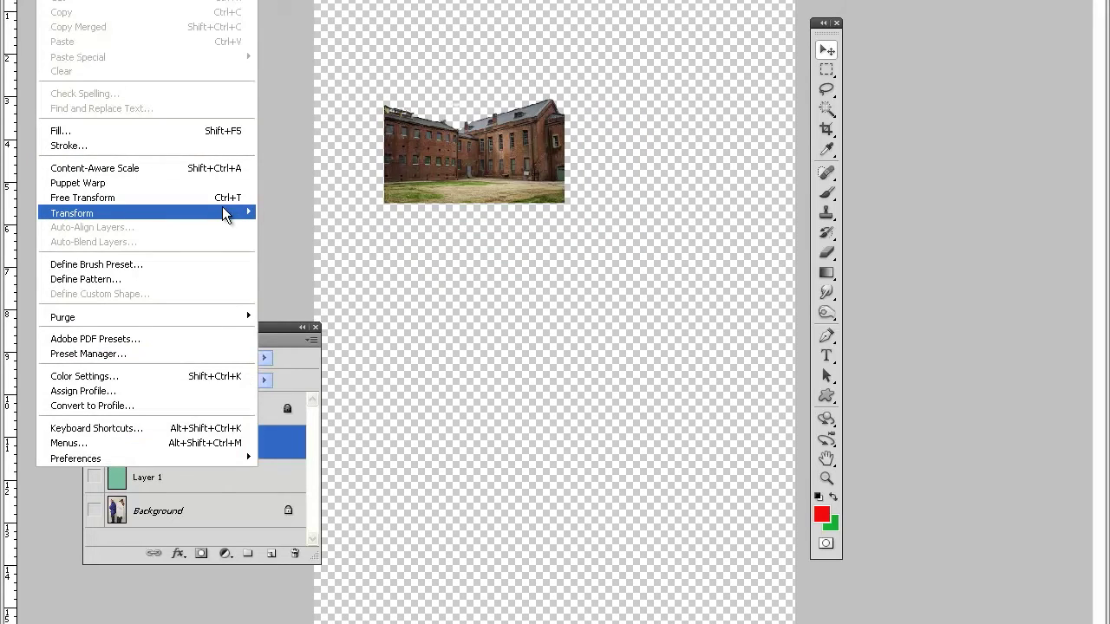
left_click(292, 232)
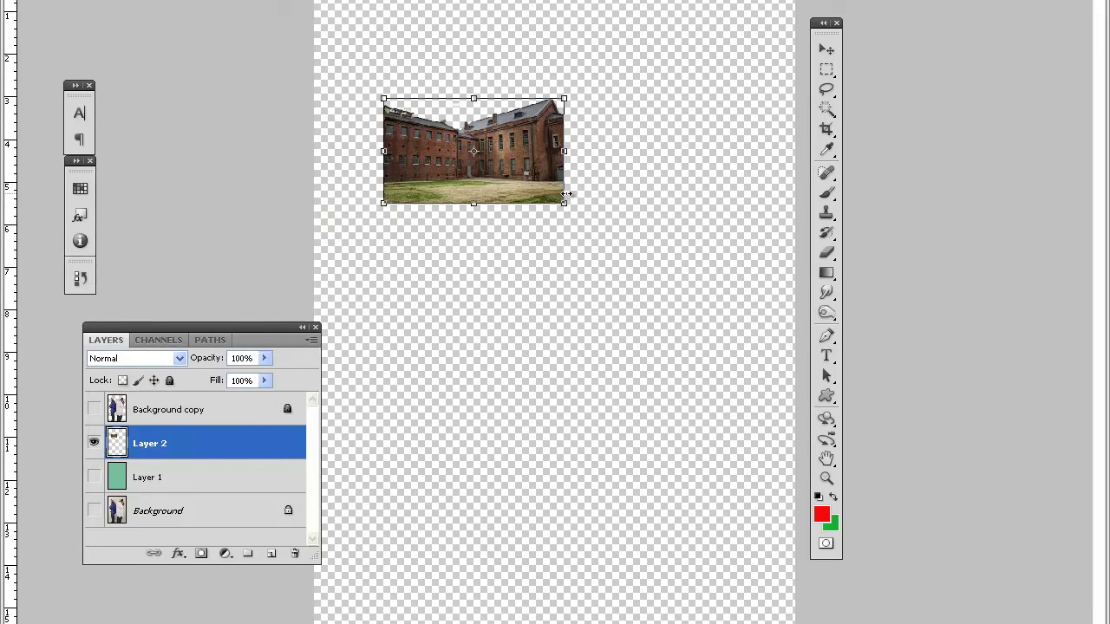
left_click_drag(561, 203, 1075, 621)
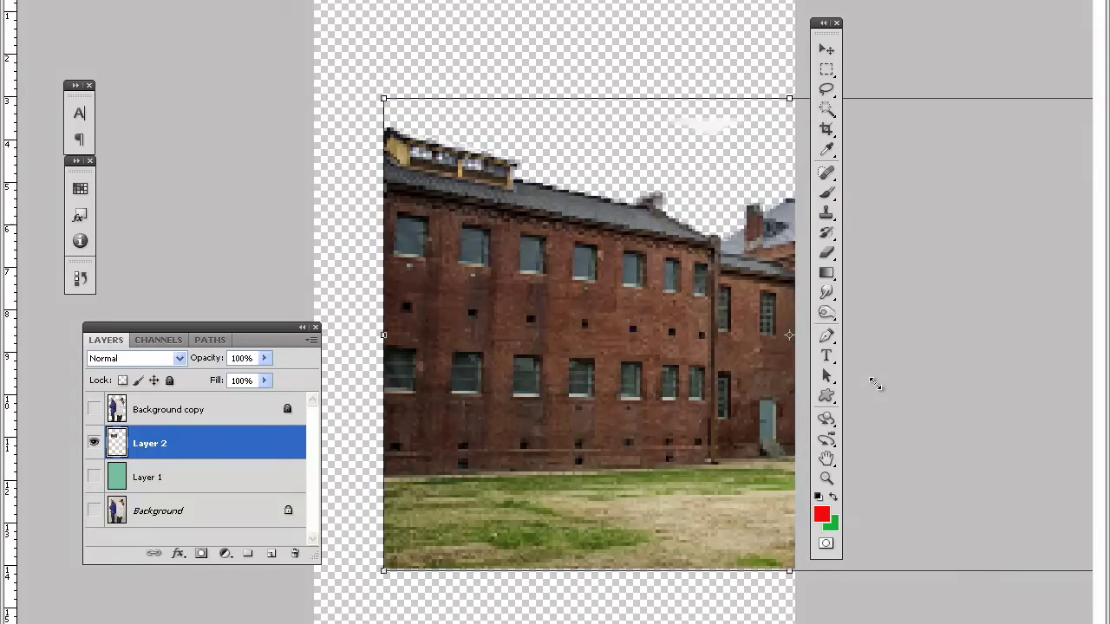
double_click(683, 513)
key("ctrl+t")
left_click_drag(649, 531, 691, 505)
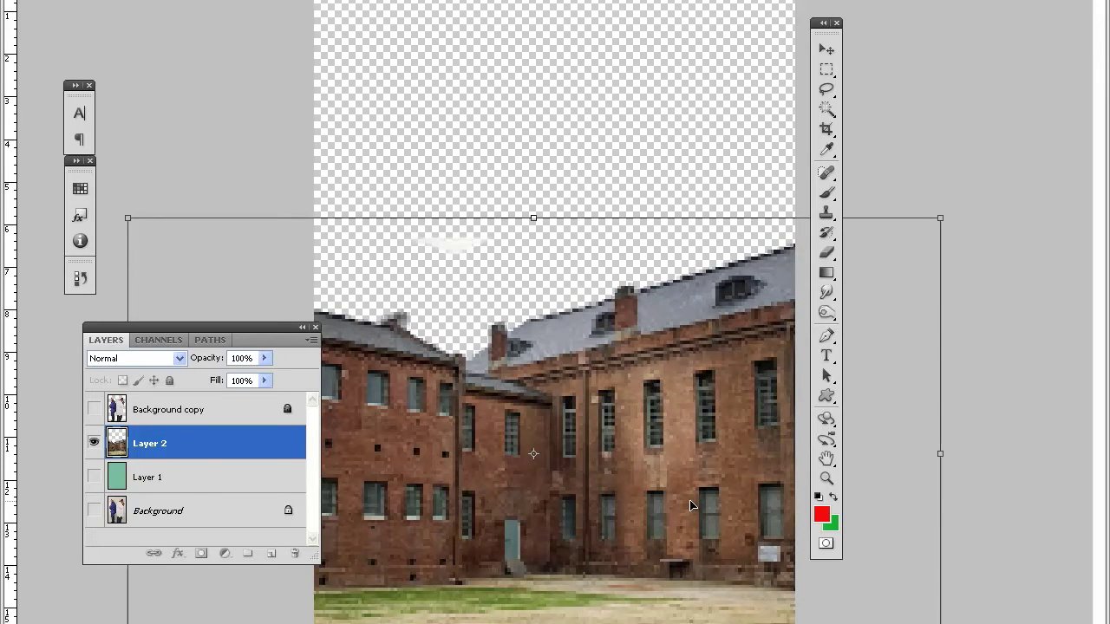
key("ctrl+z")
key("Down")
key("Down")
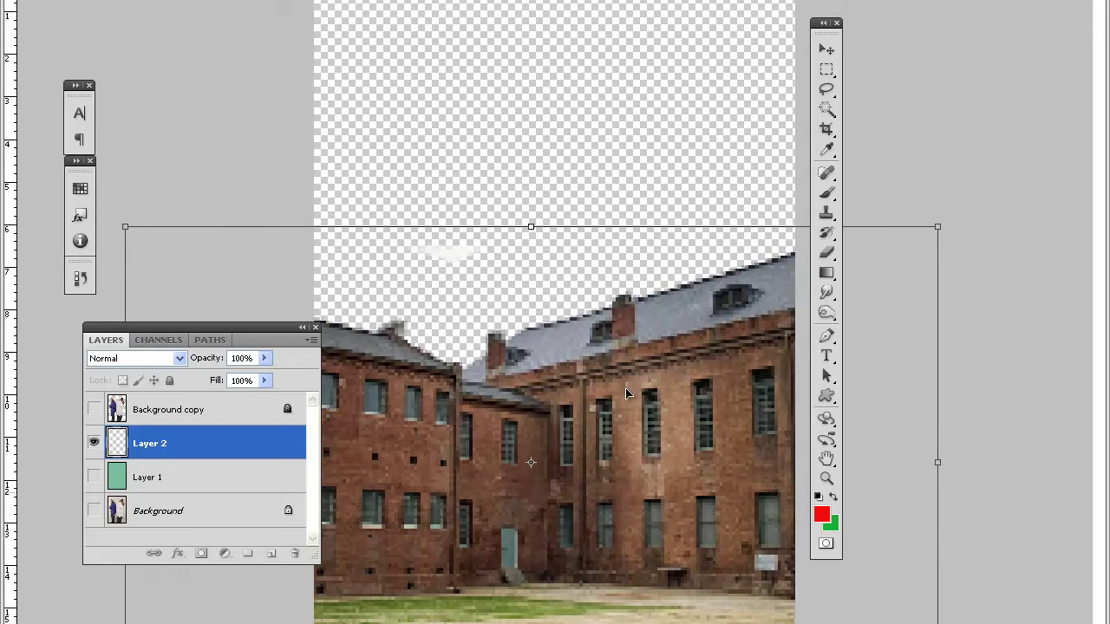
key("Return")
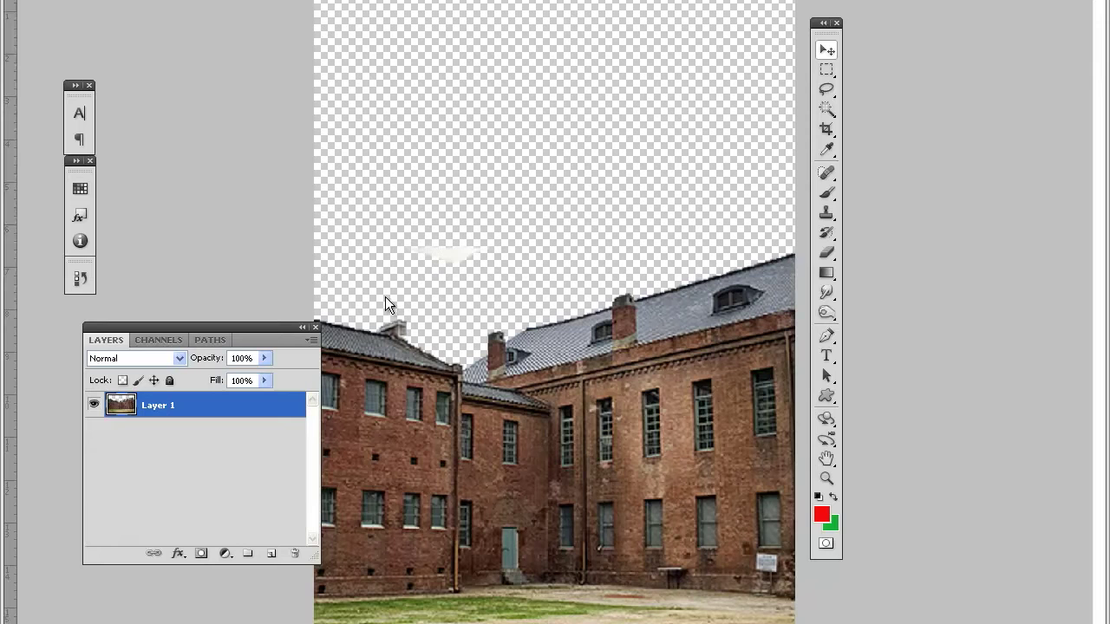
Return to the original jail yard document in a floating window and open its Image Size settings
key("ctrl+minus")
key("f")
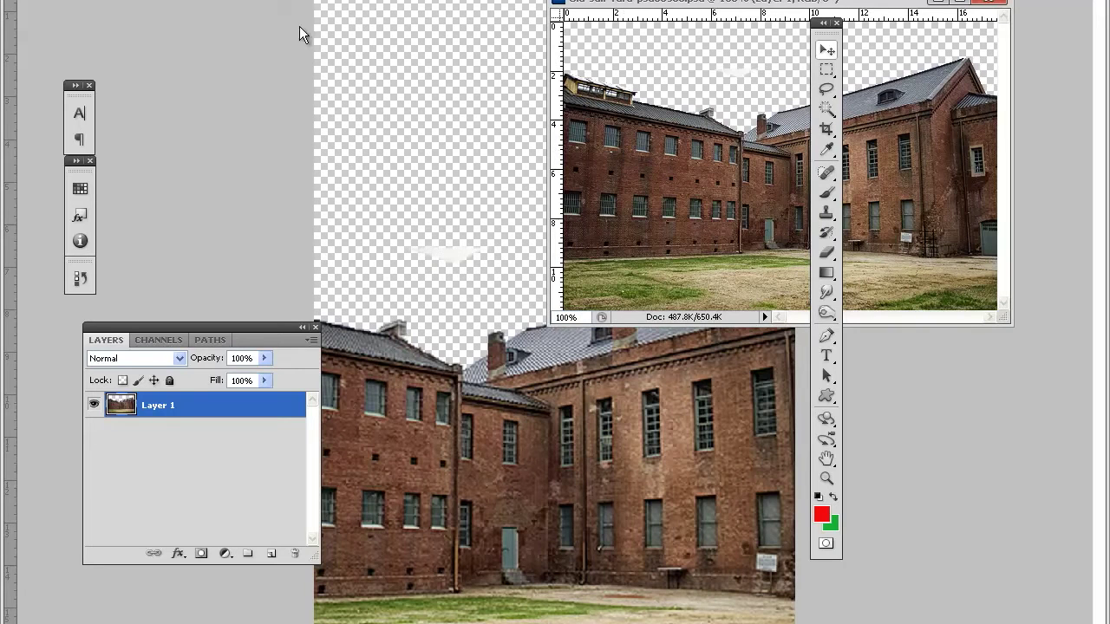
left_click(87, 0)
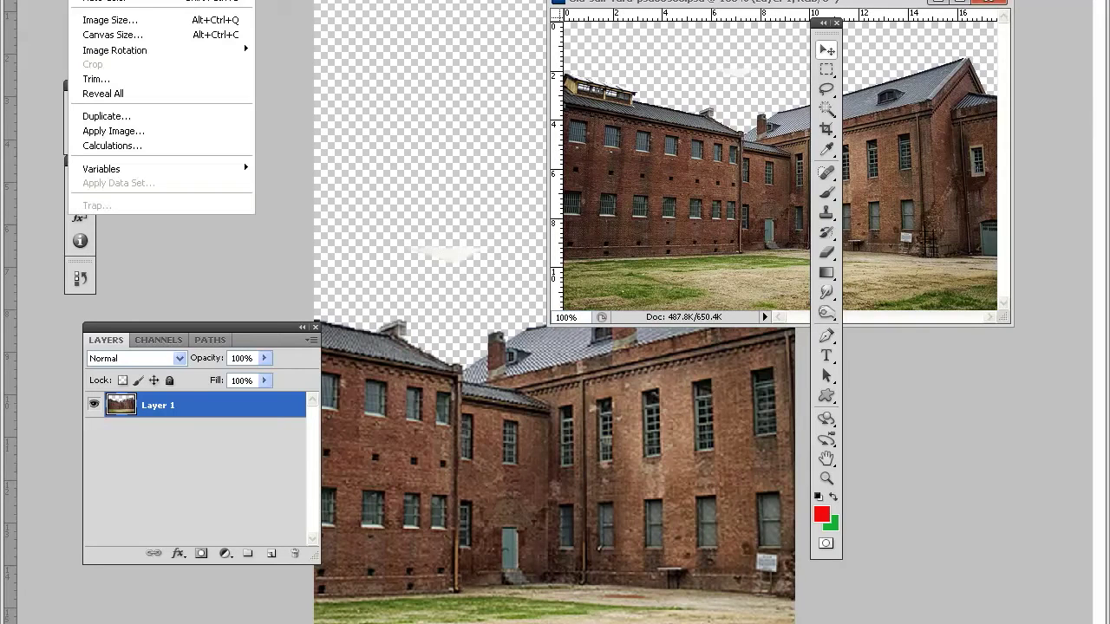
left_click(161, 21)
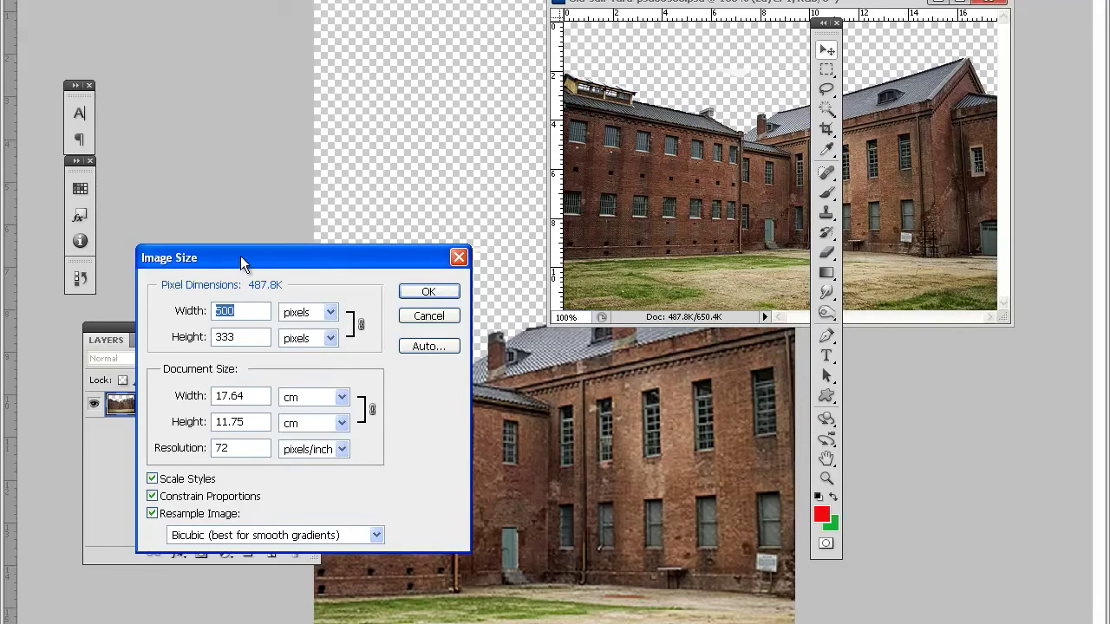
left_click_drag(234, 257, 416, 258)
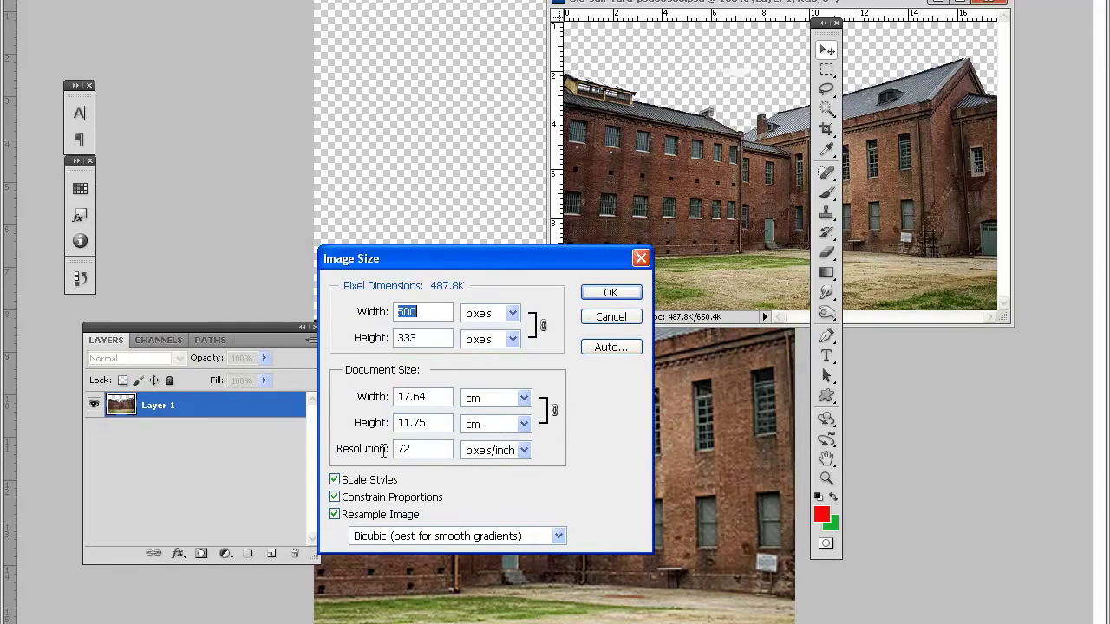
Try a resolution of 300 pixels/inch, return it to 72, then try a width of 1200 pixels and undo it
double_click(418, 448)
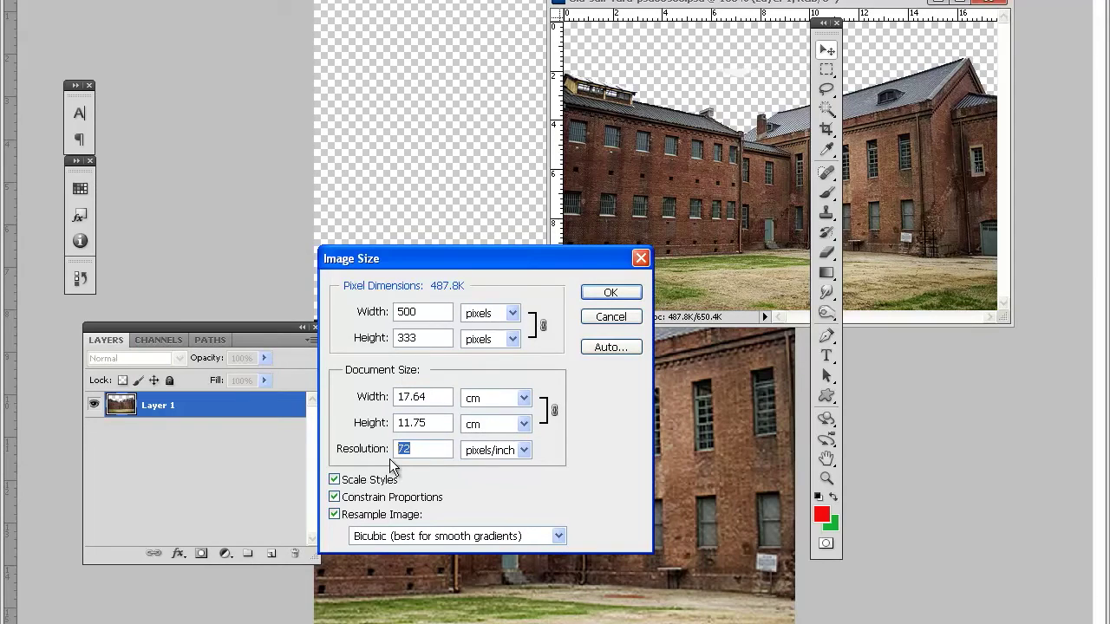
type("300")
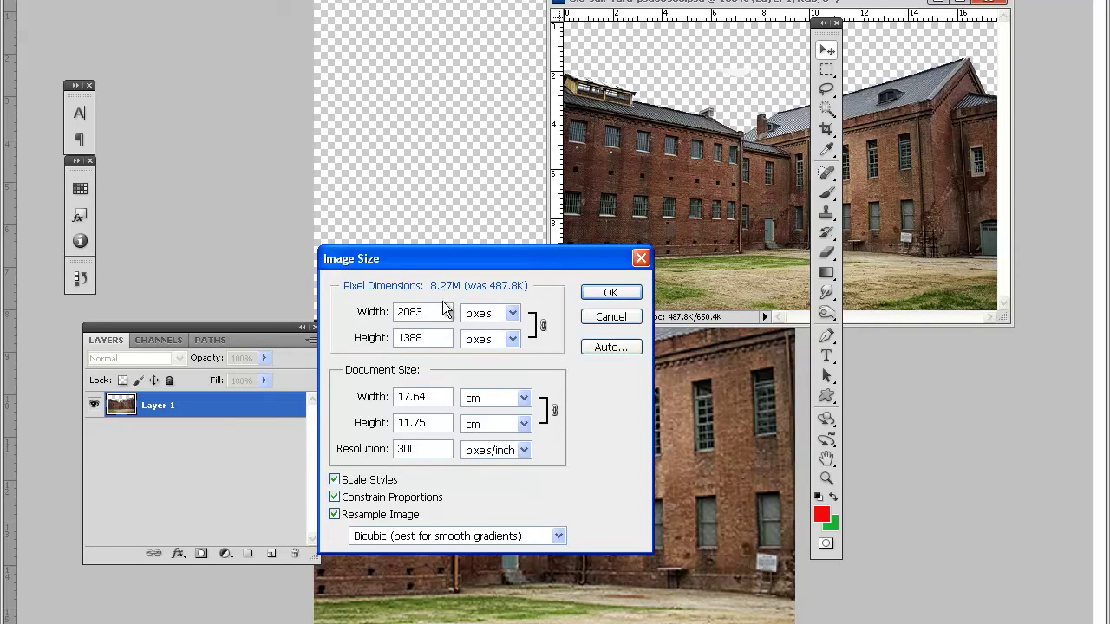
left_click(364, 449)
type("72")
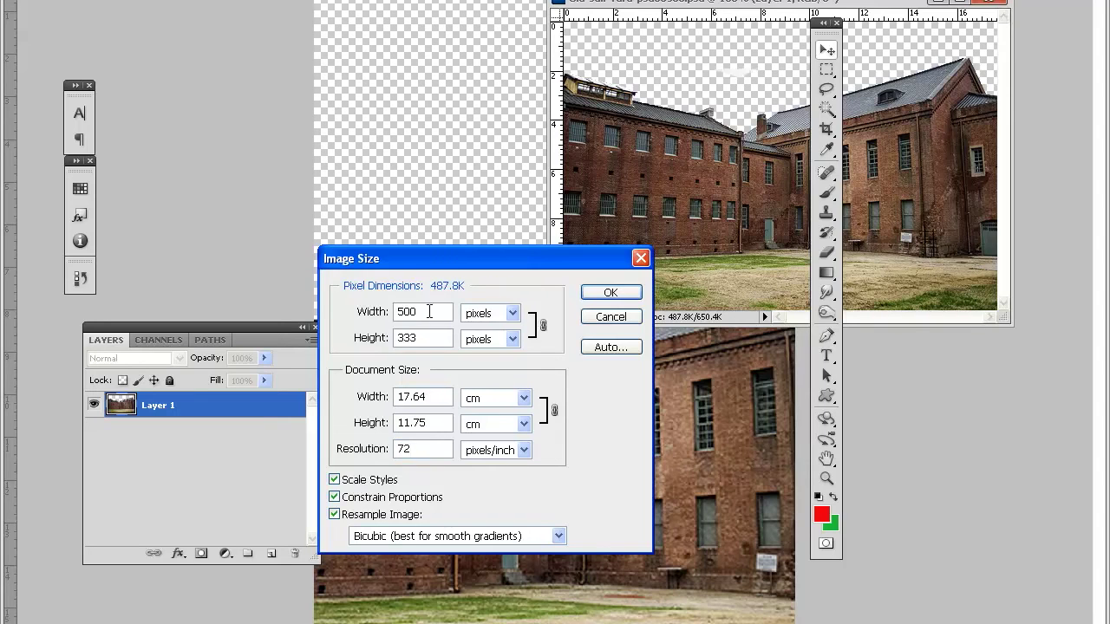
left_click(374, 313)
type("1200")
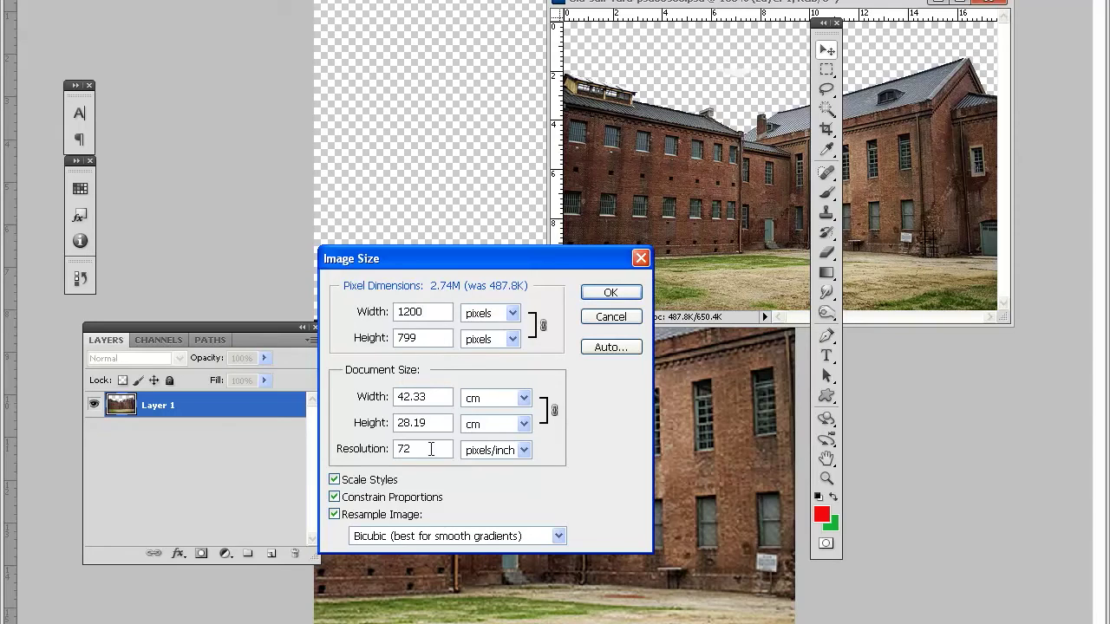
key("ctrl+z")
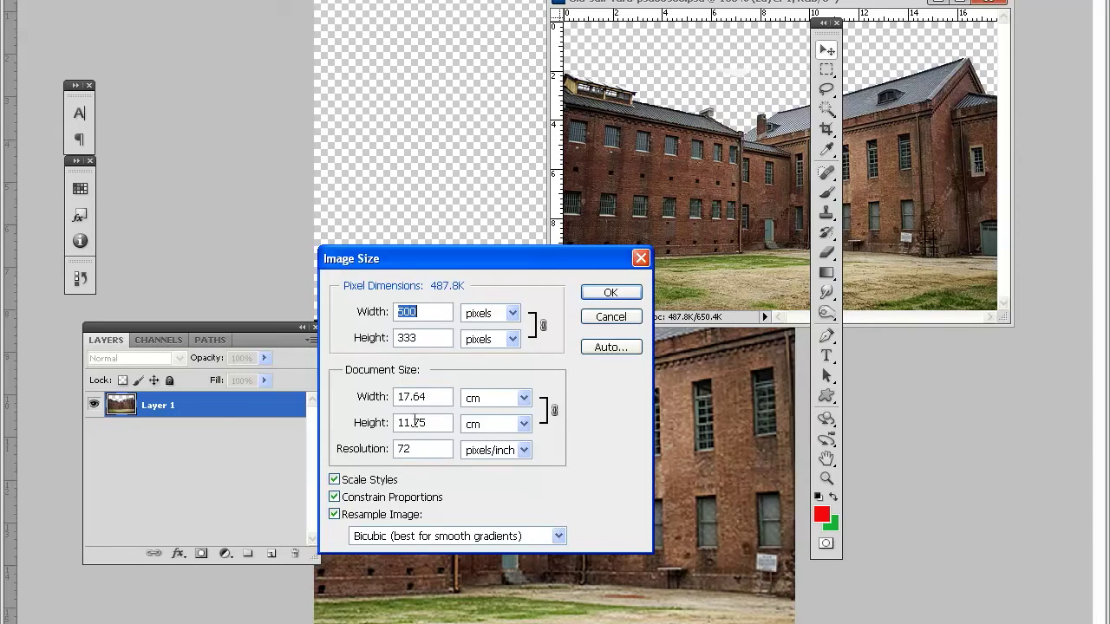
Resample the jail yard image at a resolution of 300 pixels/inch
left_click(360, 450)
type("300")
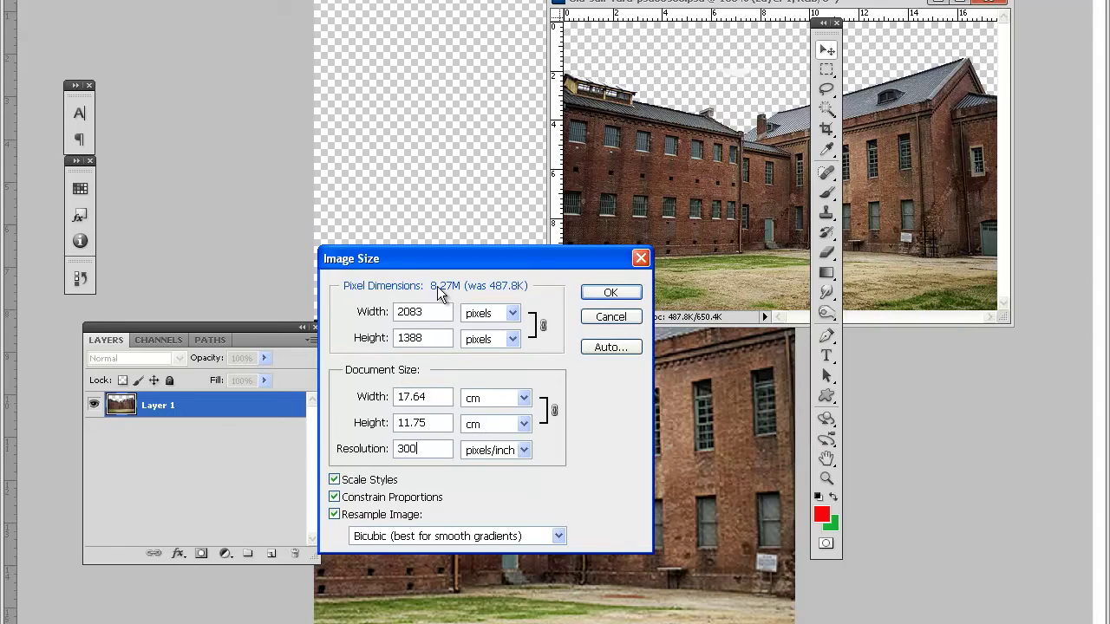
left_click(607, 294)
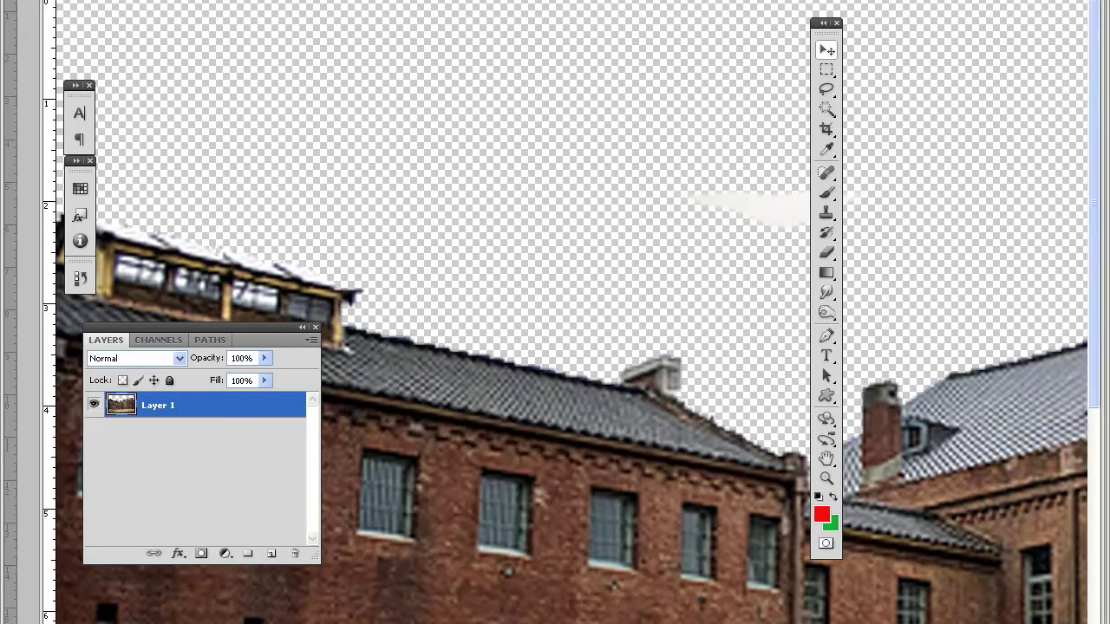
left_click(330, 0)
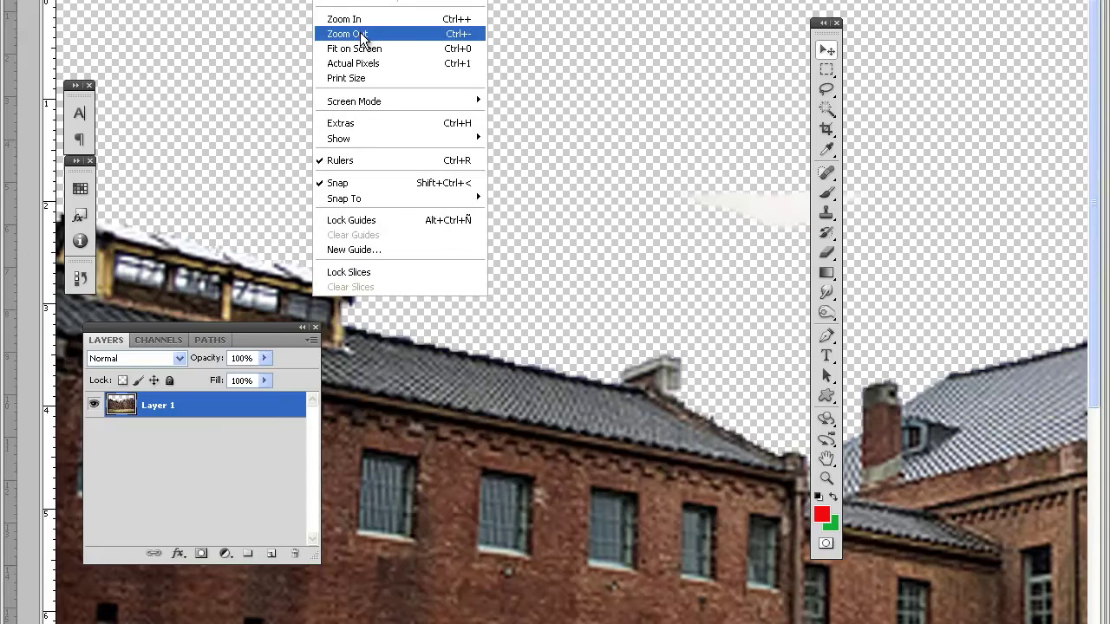
Copy the resampled jail yard image into the two-men document as a new layer and close the original without saving
key("ctrl+minus")
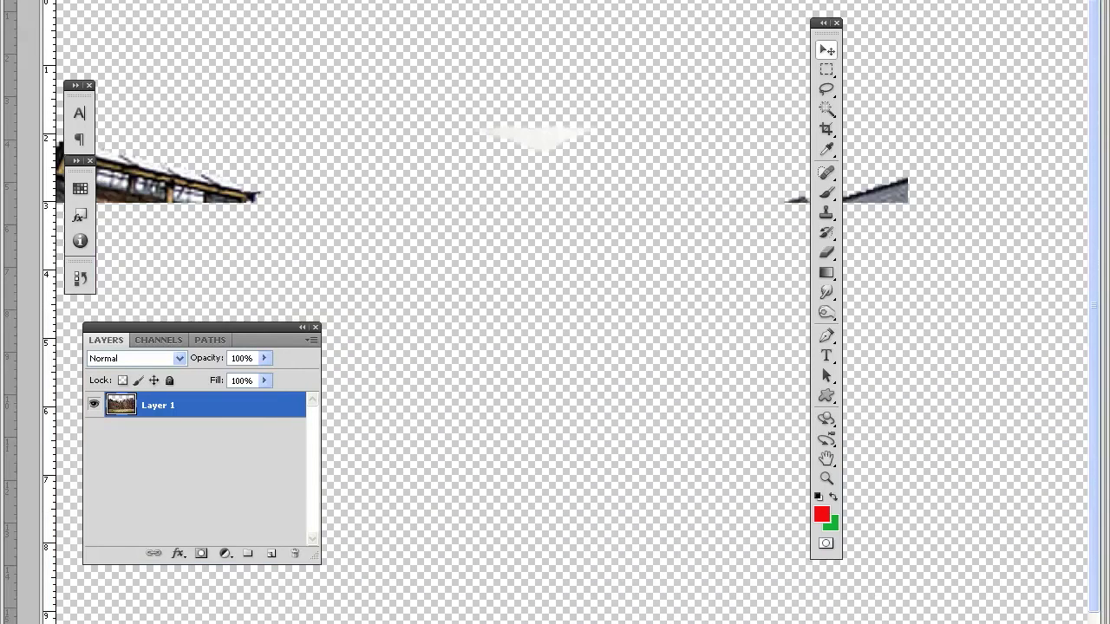
left_click_drag(424, 211, 465, 235)
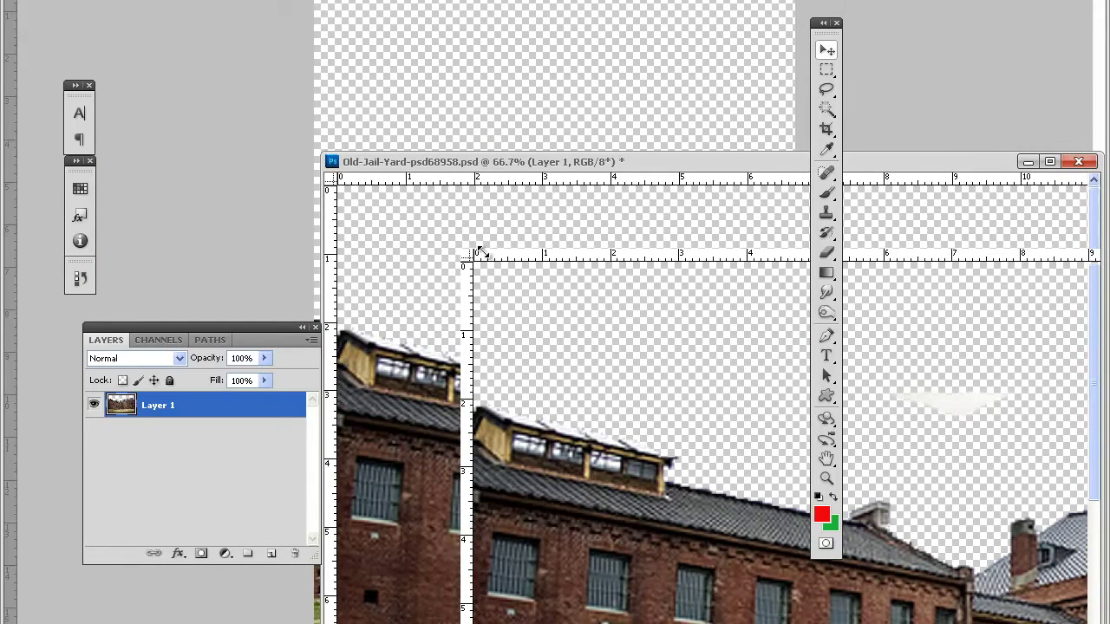
left_click_drag(481, 252, 483, 253)
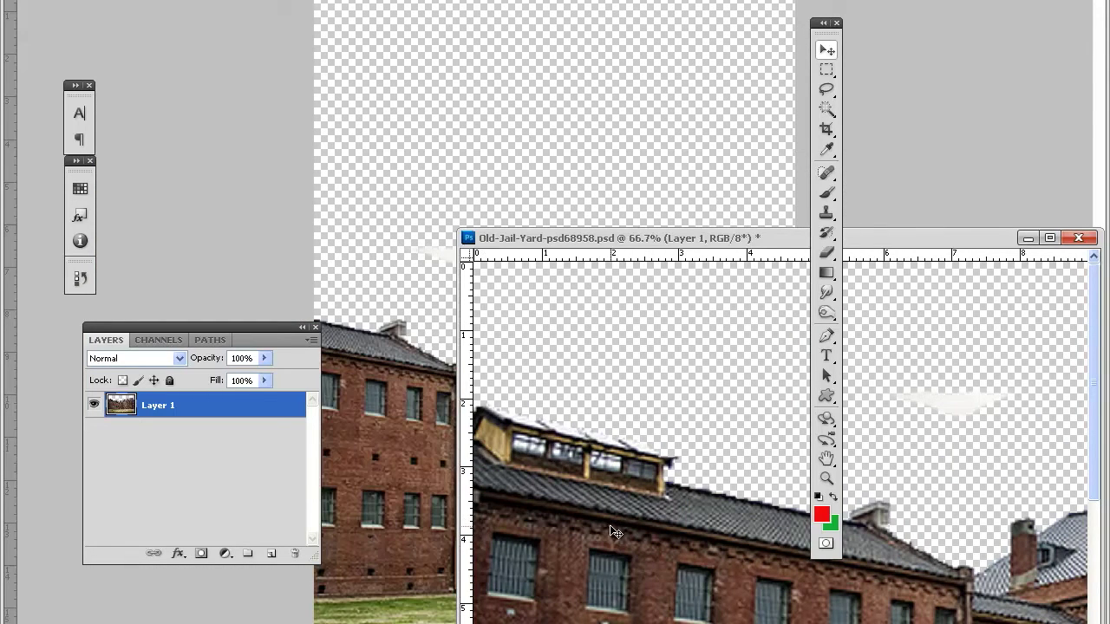
left_click(387, 367)
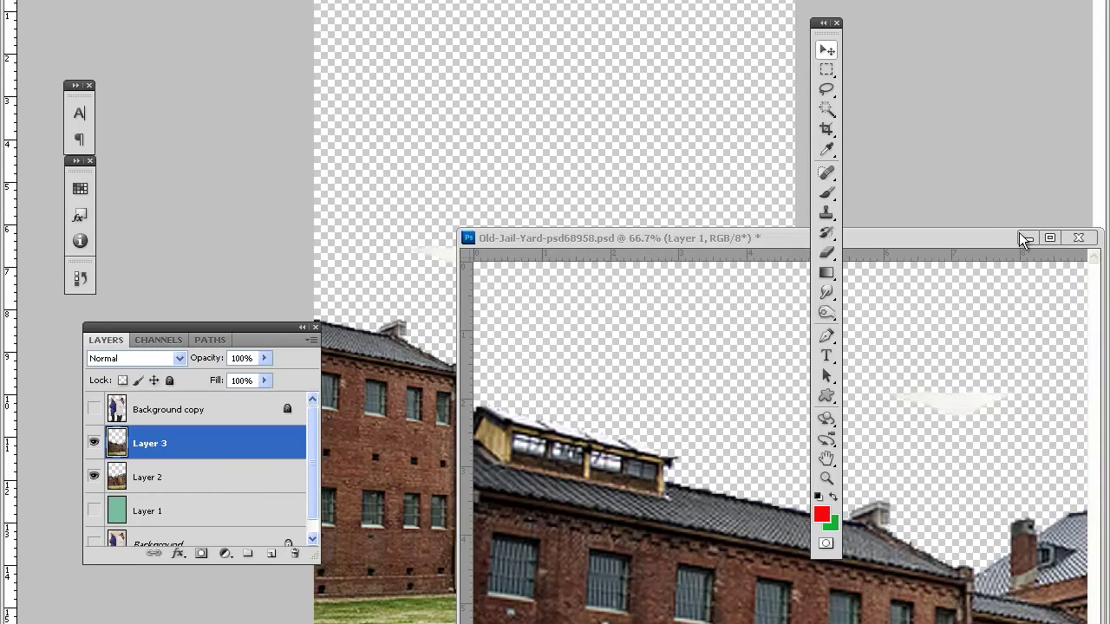
left_click(1078, 238)
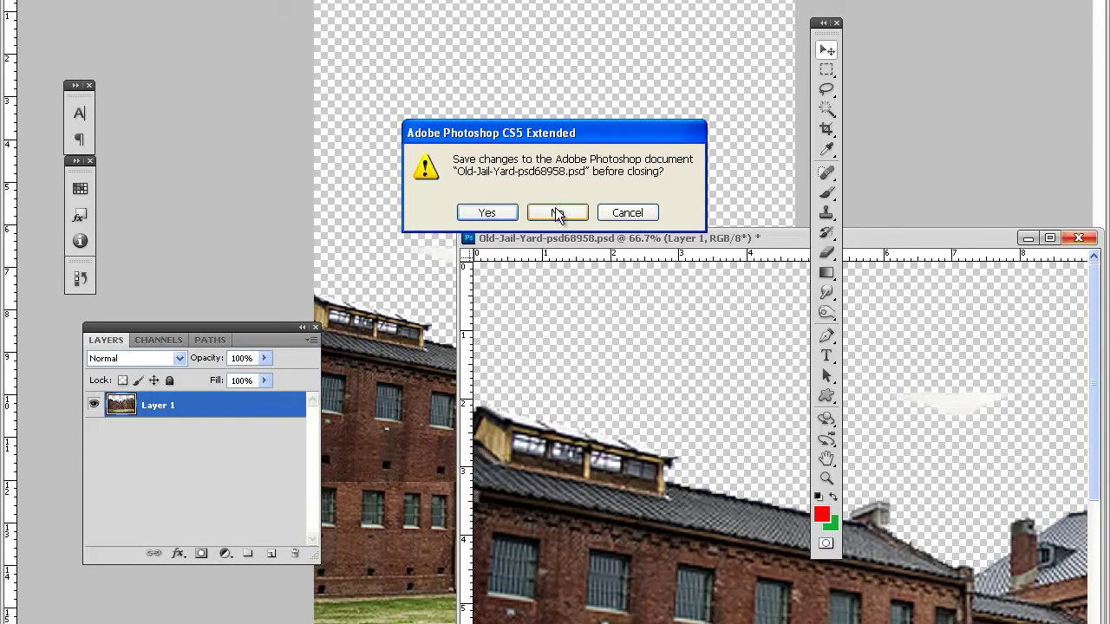
left_click(558, 213)
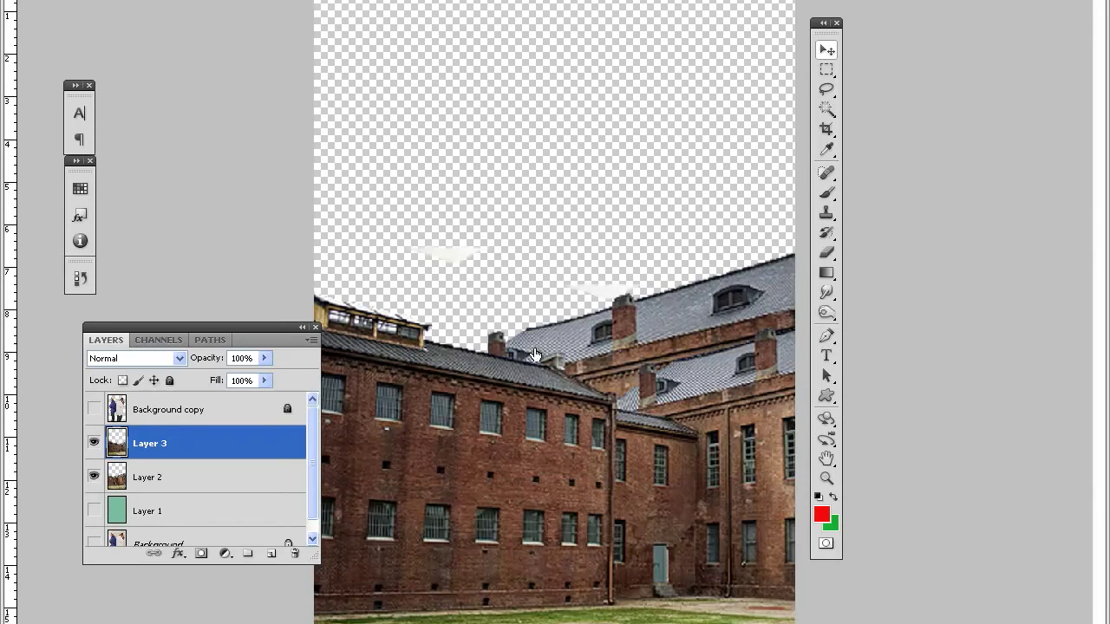
Compare the two jail yard layers, hide Layer 2, and reposition Layer 3 over the canvas's lower part behind the two-men cutout
left_click(93, 445)
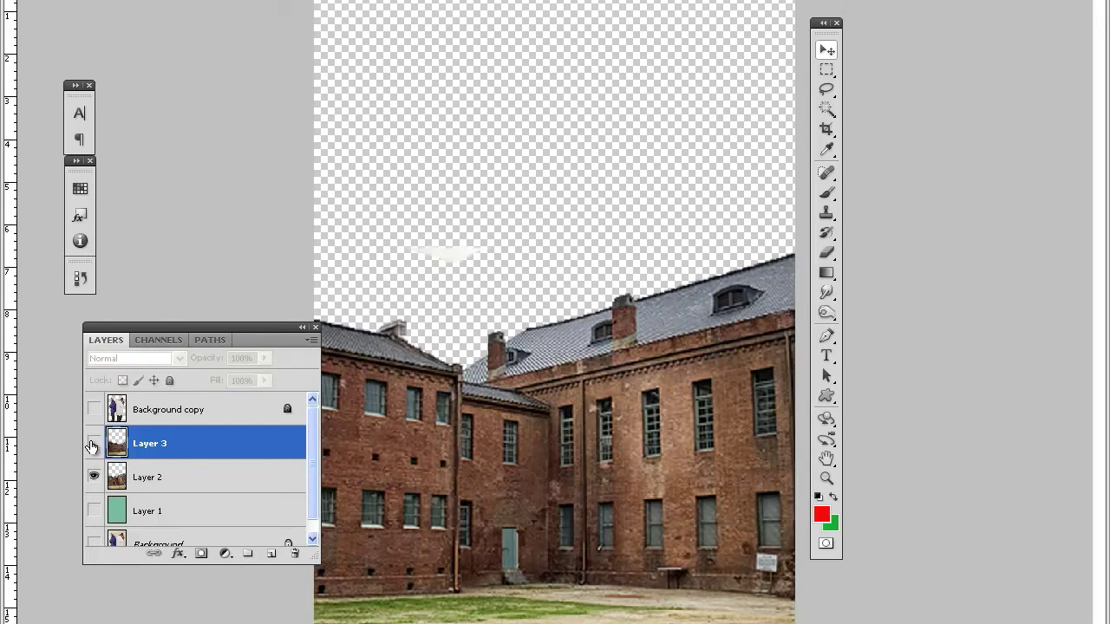
left_click(93, 444)
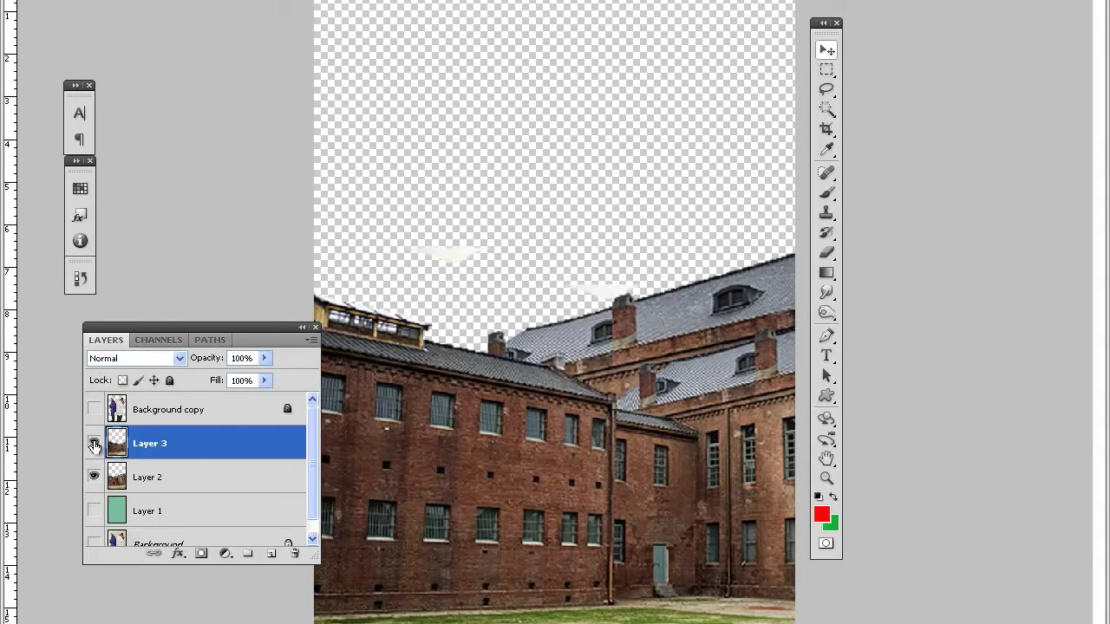
left_click(94, 477)
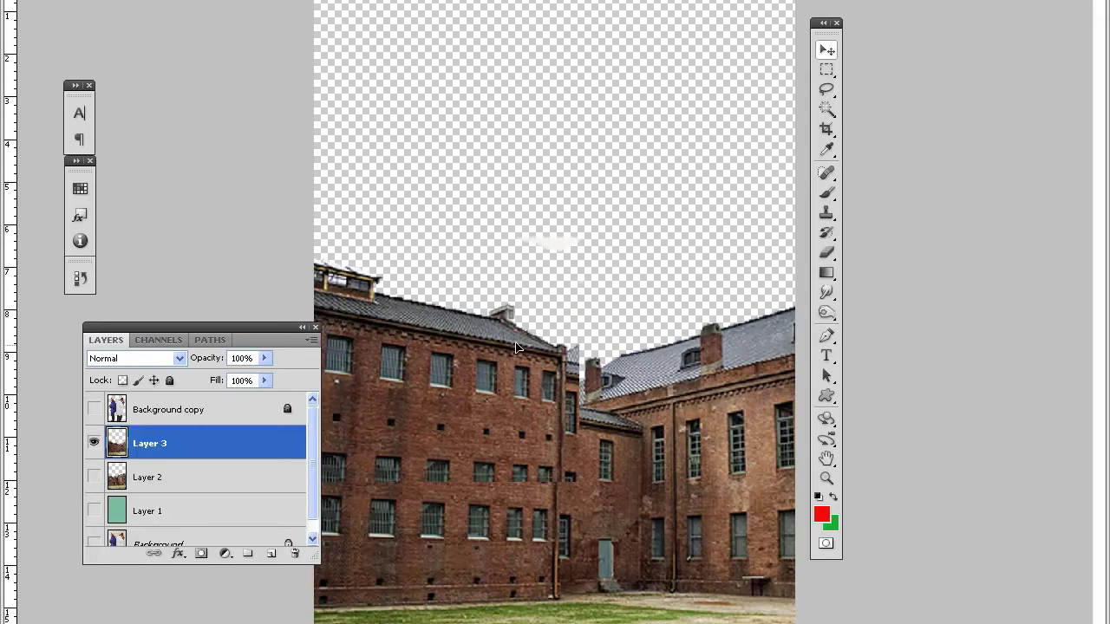
left_click_drag(516, 347, 492, 383)
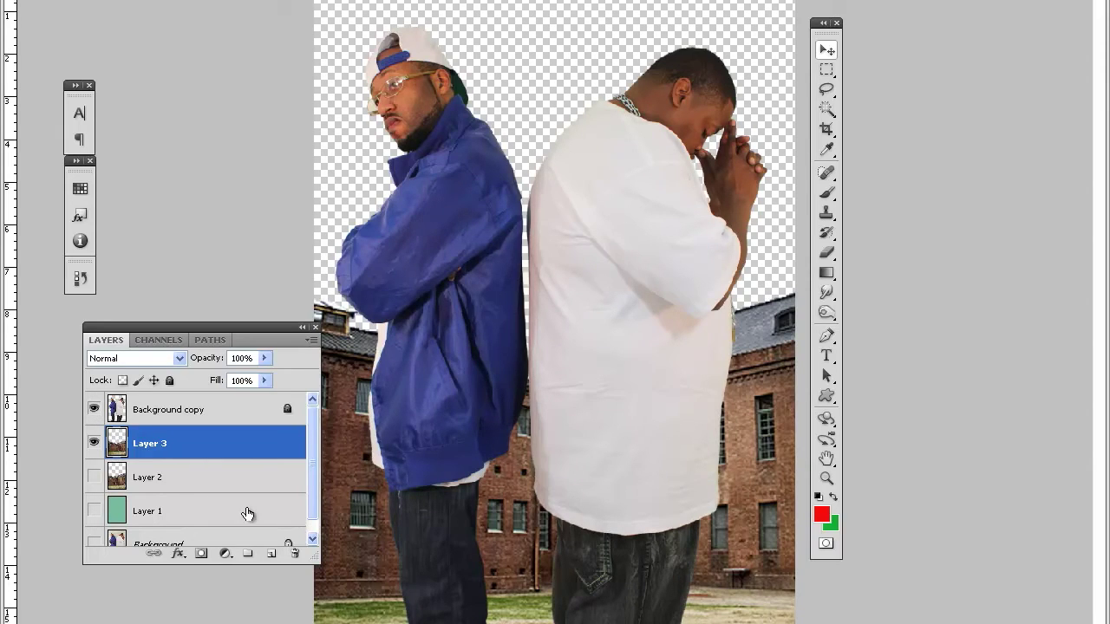
Show the green Layer 1, enable a Gradient Overlay on it, and open its gradient for editing
left_click(94, 511)
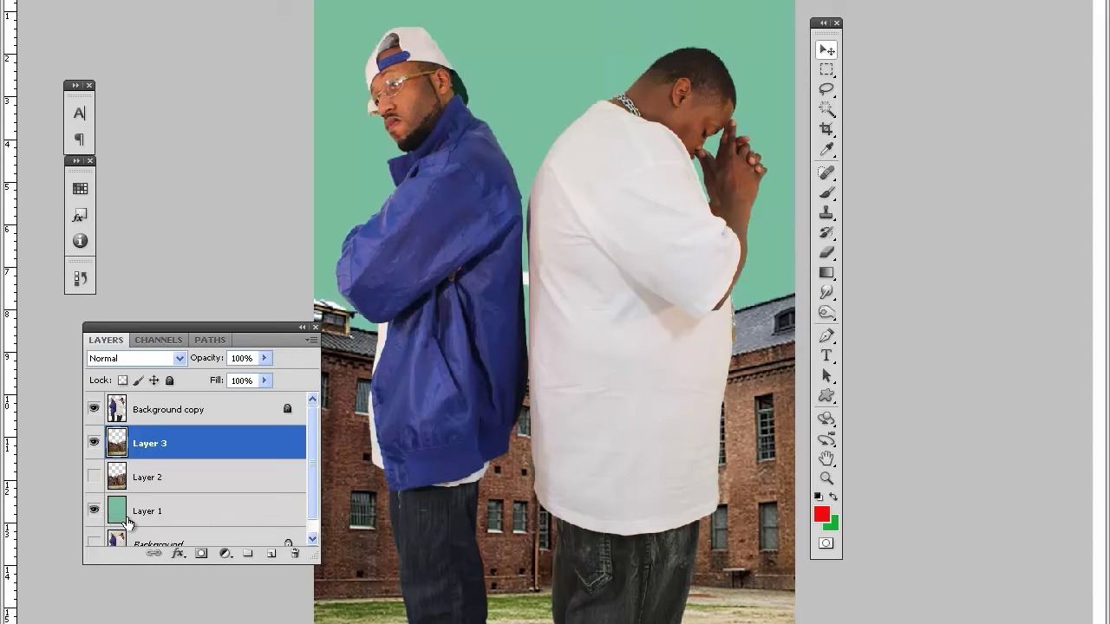
left_click(188, 510)
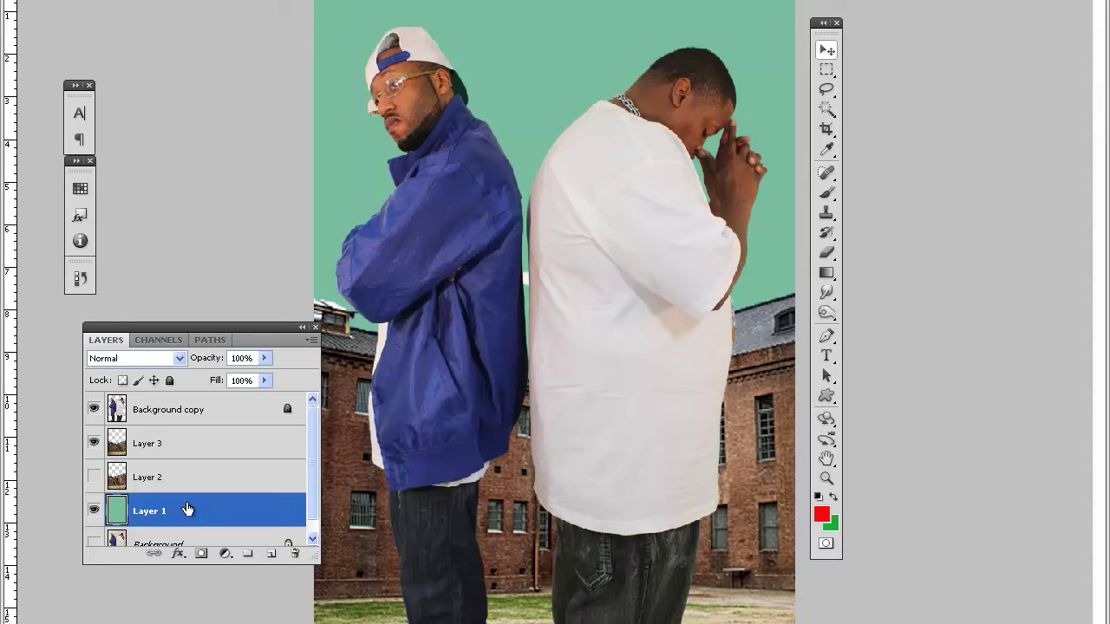
key("h")
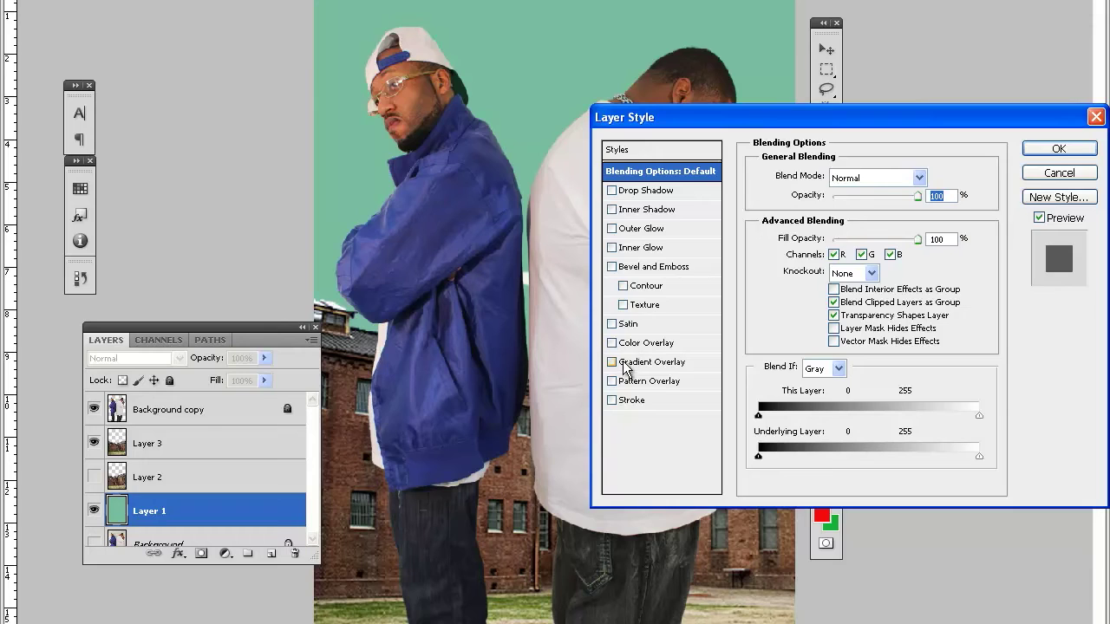
left_click(630, 363)
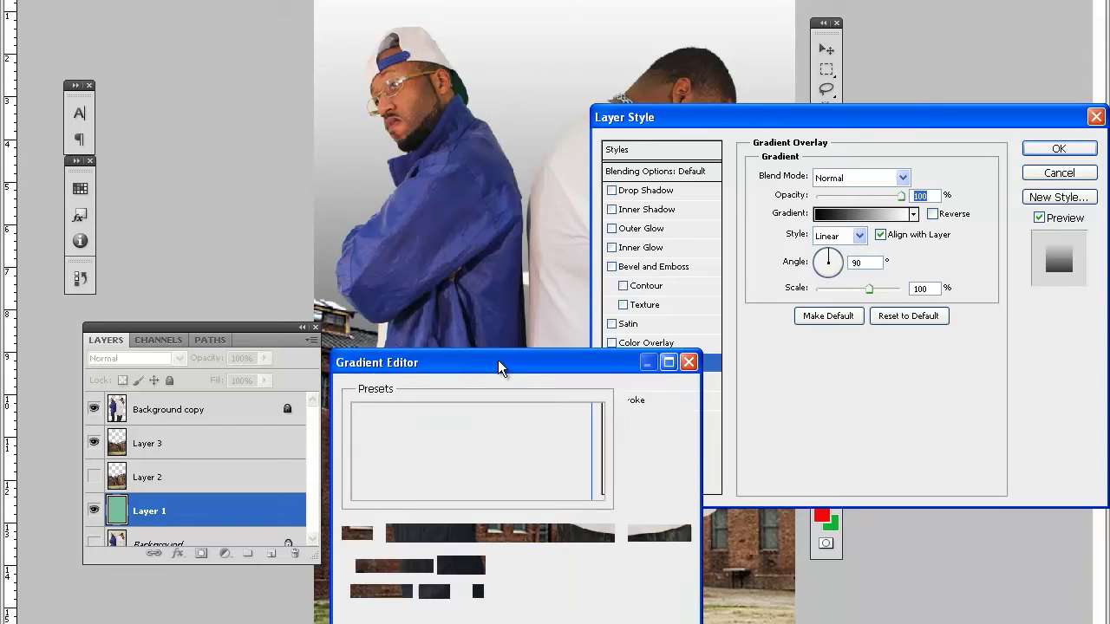
left_click_drag(497, 360, 550, 324)
left_click_drag(619, 303, 756, 314)
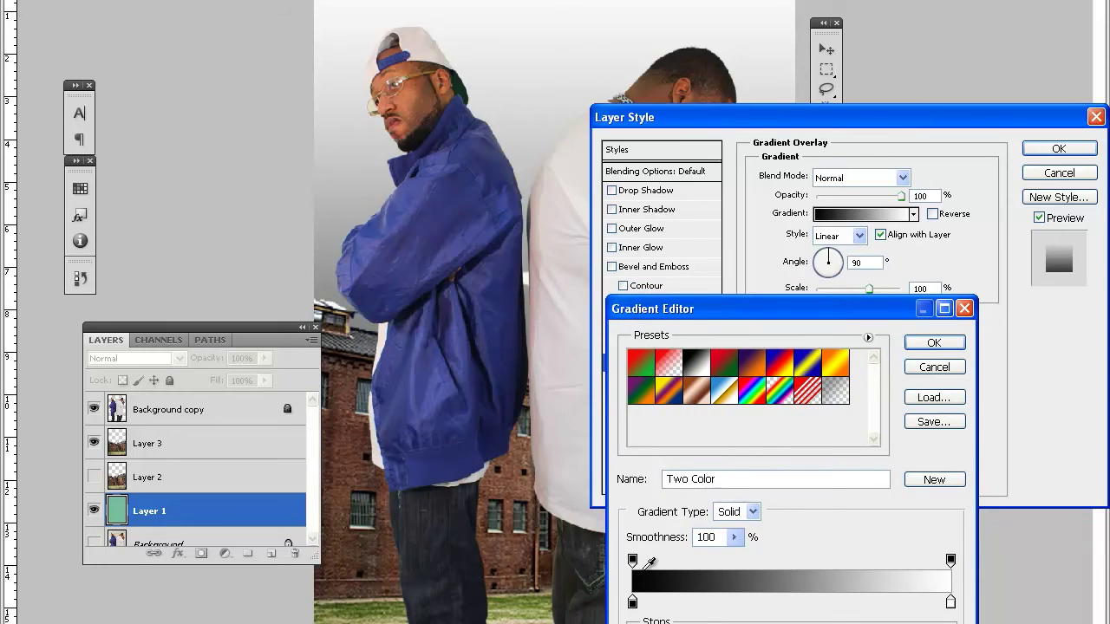
Try recolouring the gradient's black stop to light cyan with hue 184, saturation 32% and brightness 90%
left_click(632, 603)
left_click(633, 603)
double_click(632, 601)
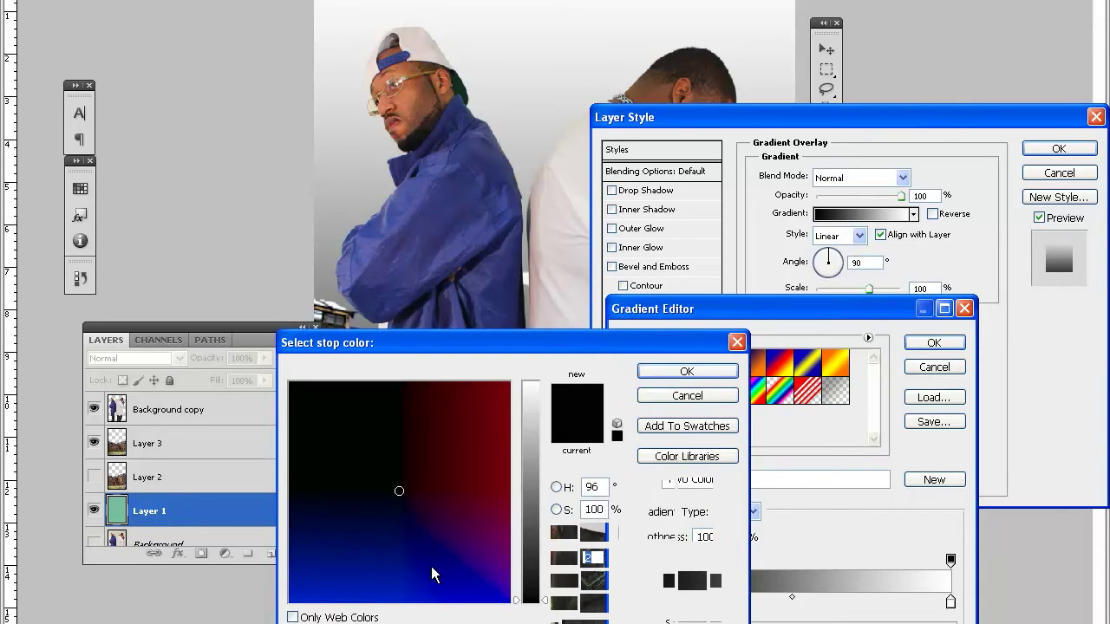
left_click(556, 488)
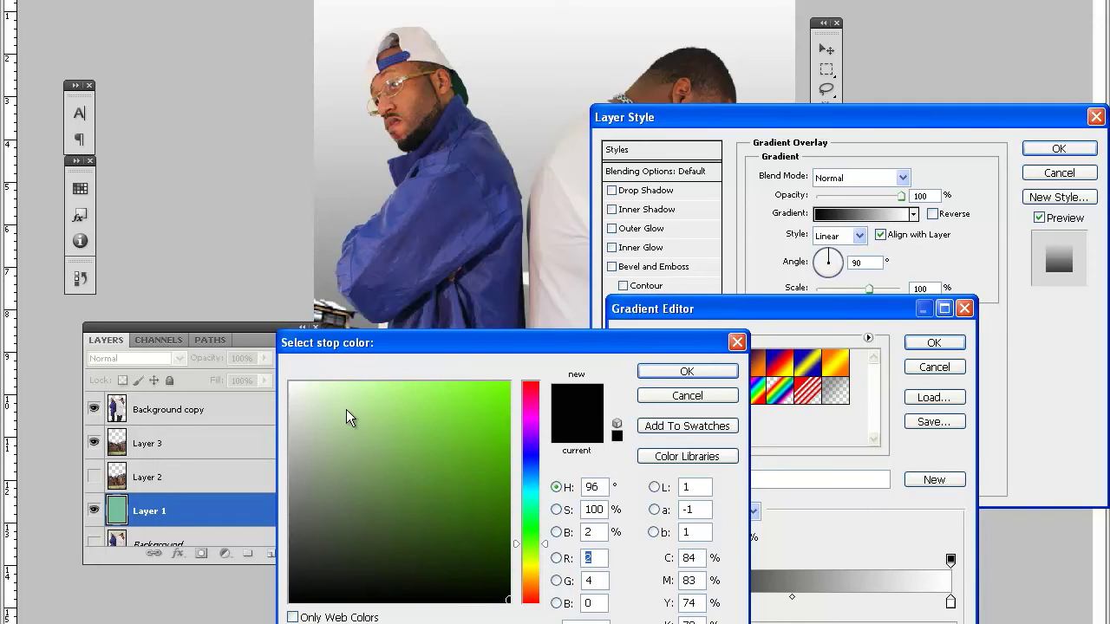
key("shift+Tab")
key("shift+Tab")
key("shift+Tab")
type("184")
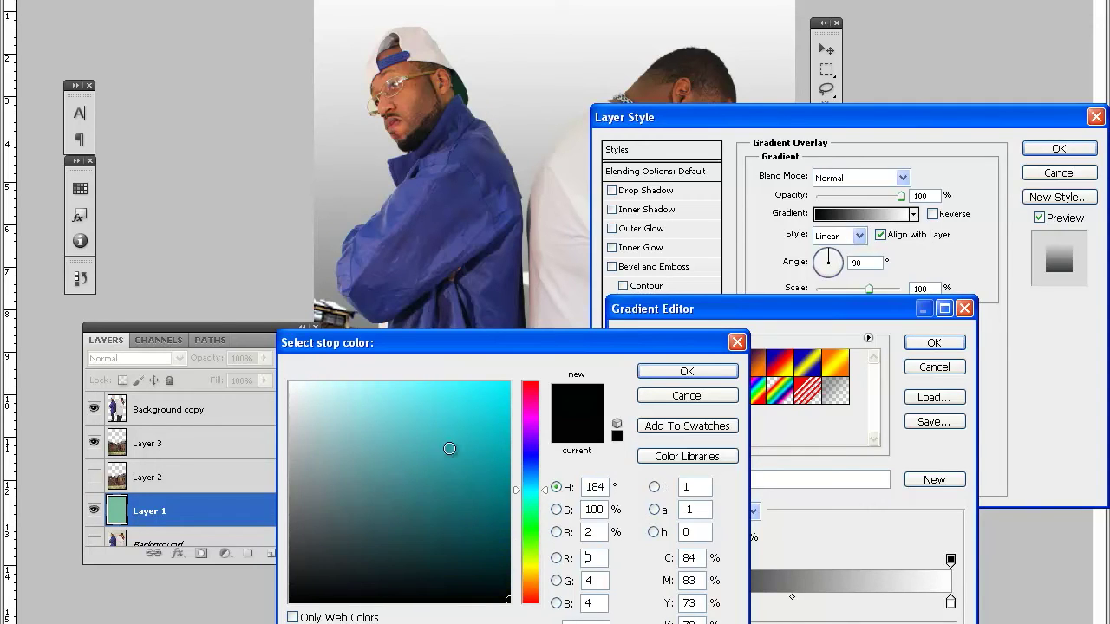
left_click(353, 398)
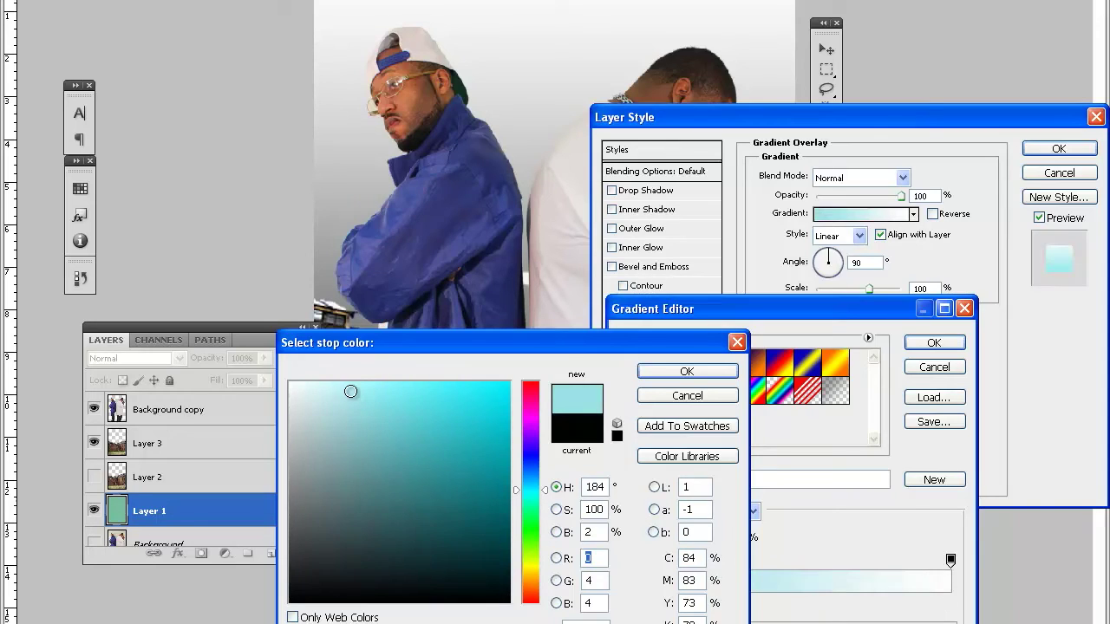
key("shift+Tab")
type("100")
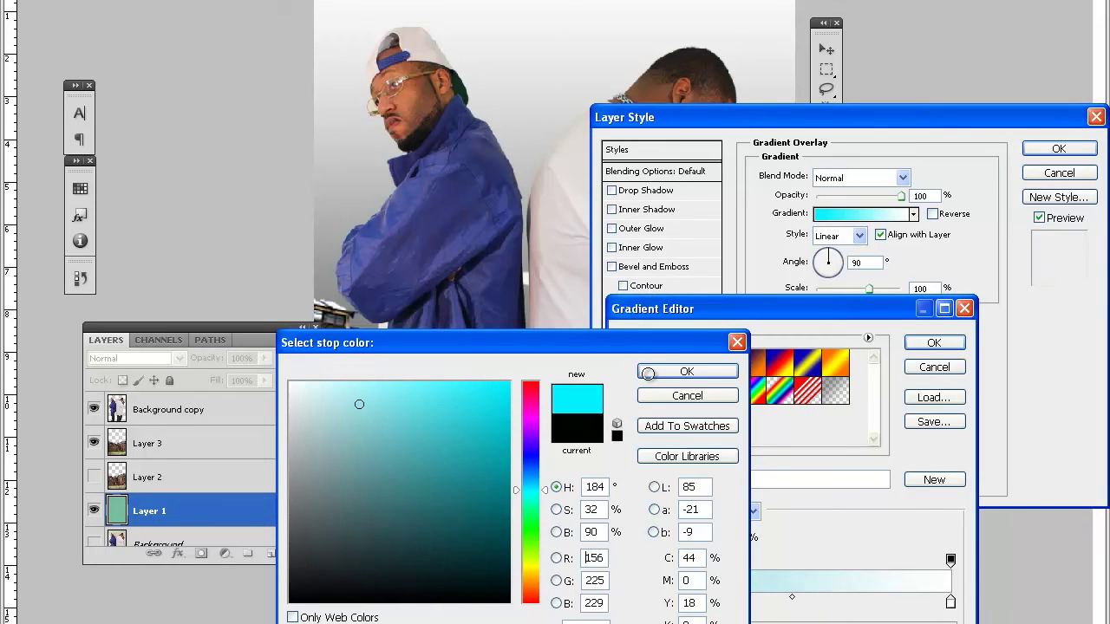
left_click(648, 367)
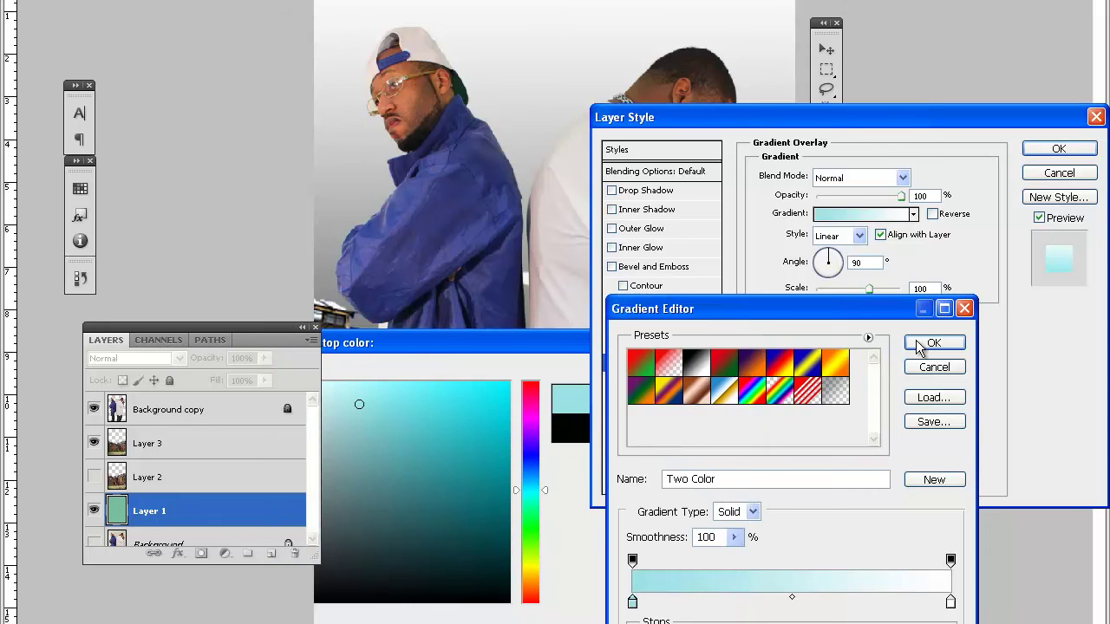
key("ctrl+z")
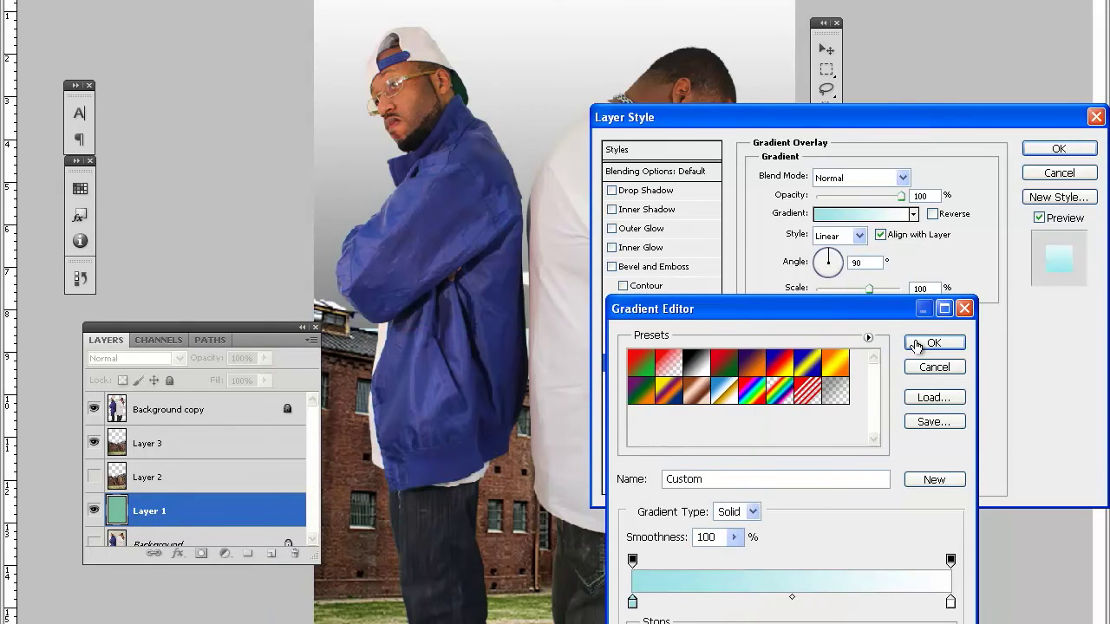
left_click(919, 343)
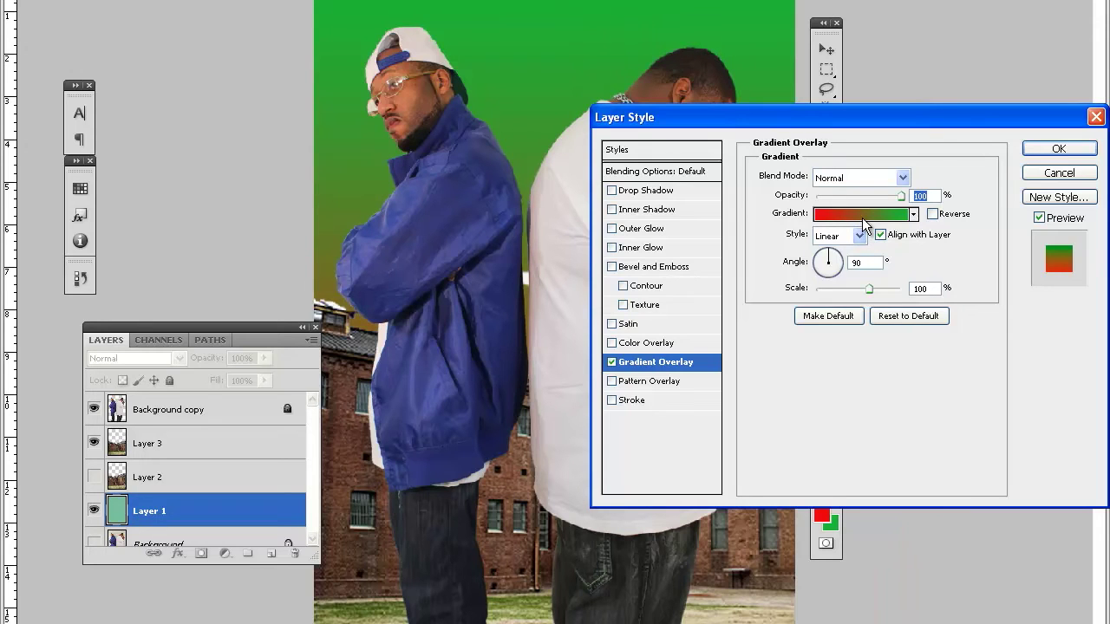
Reopen the overlay's gradient for editing, try the Chrome and Neutral Density presets, and choose the Black, White preset
left_click(861, 217)
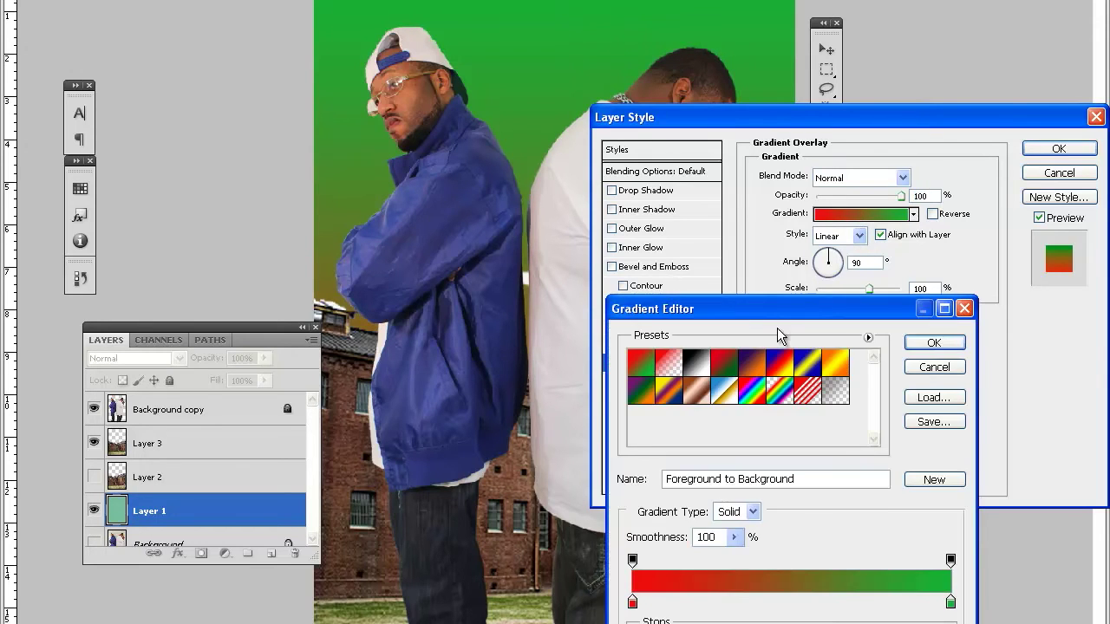
left_click(724, 393)
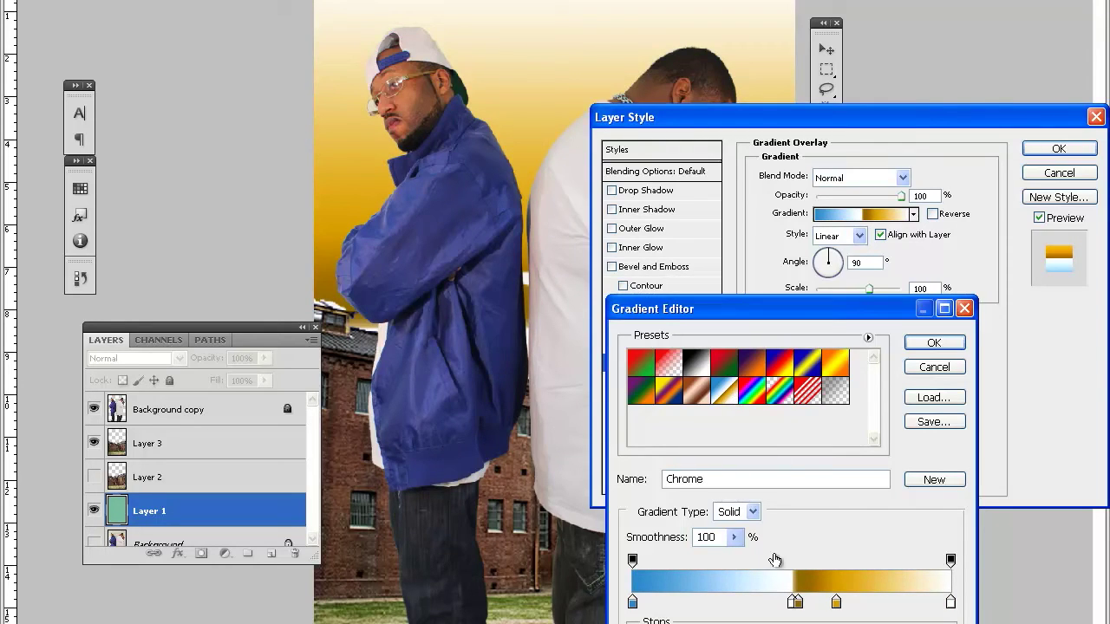
left_click(837, 395)
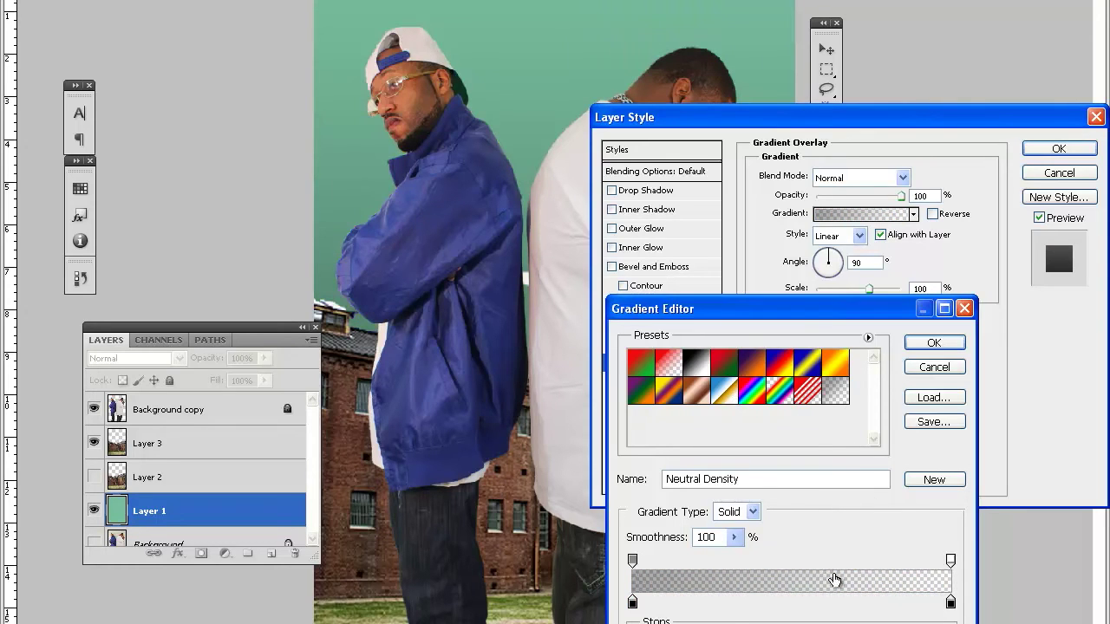
left_click(706, 371)
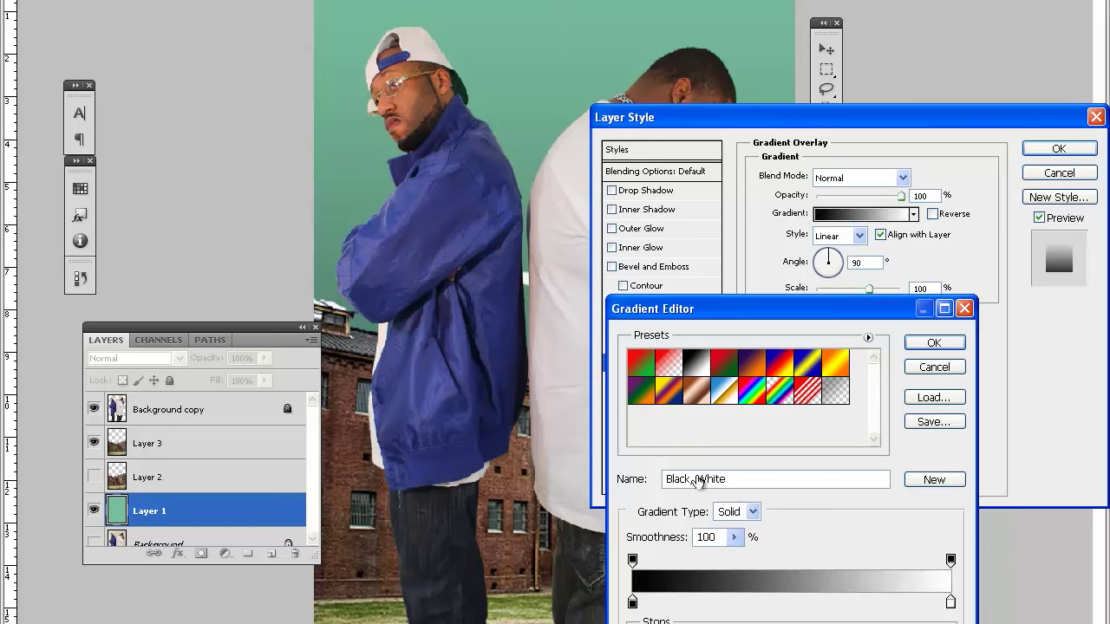
Recolour the gradient's black stop to pale cyan with hue 188, saturation 25% and brightness 96%, and apply the overlay to Layer 1
left_click(632, 603)
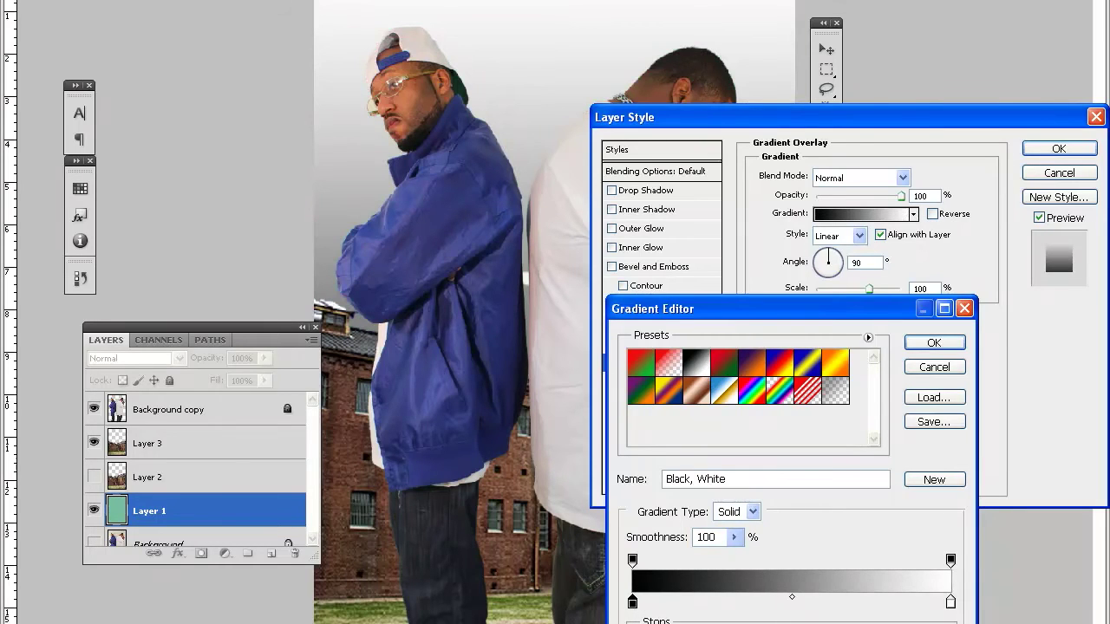
double_click(632, 603)
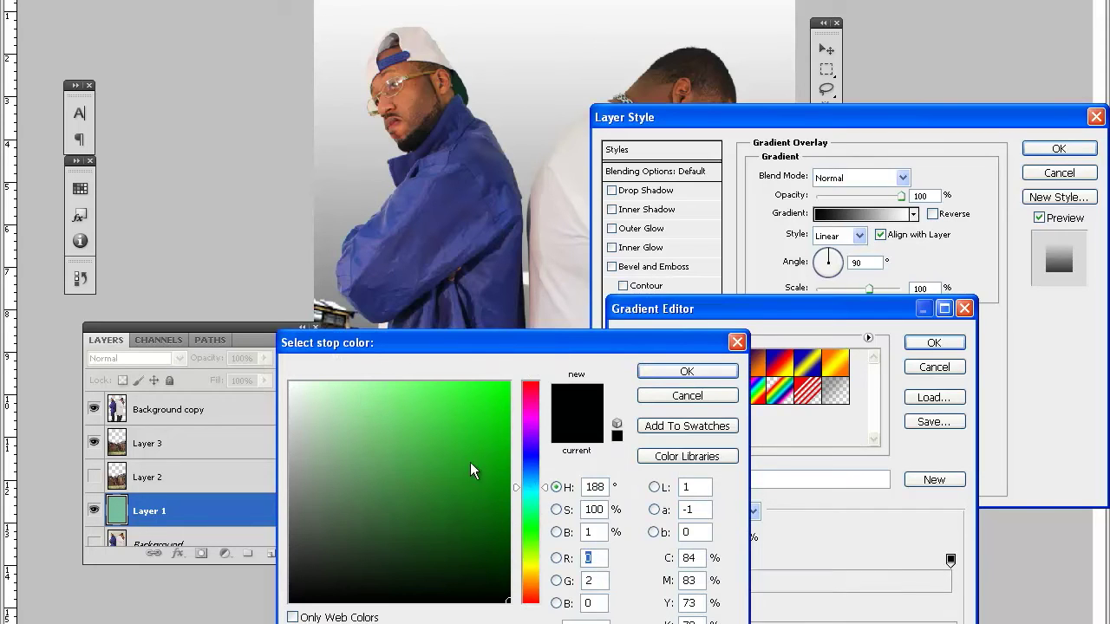
scroll(347, 397, "up", 5)
left_click(343, 392)
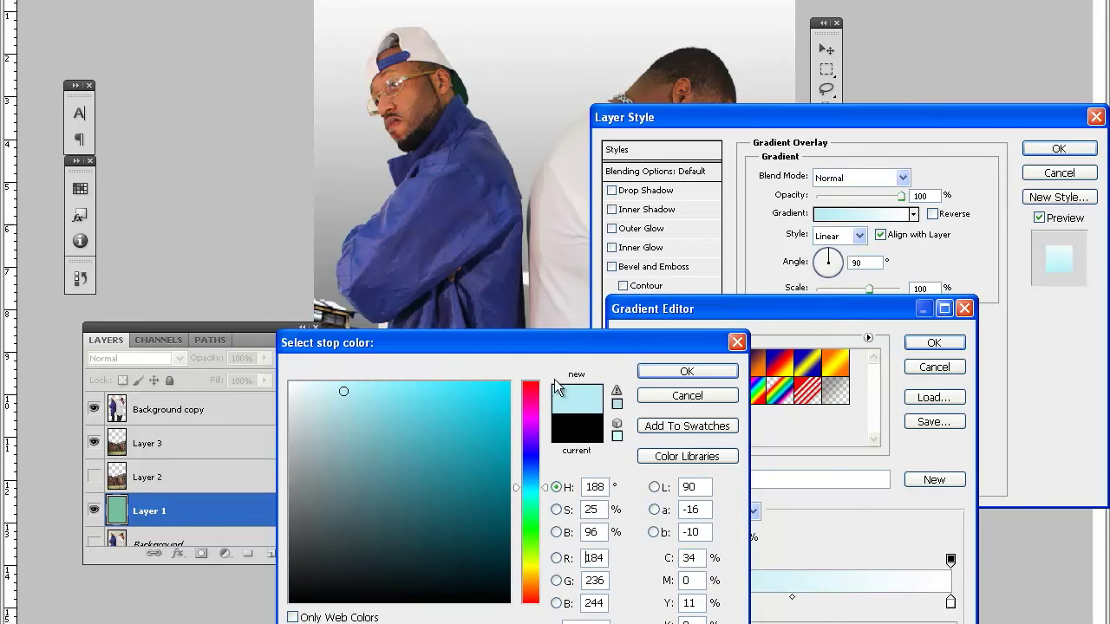
left_click(640, 371)
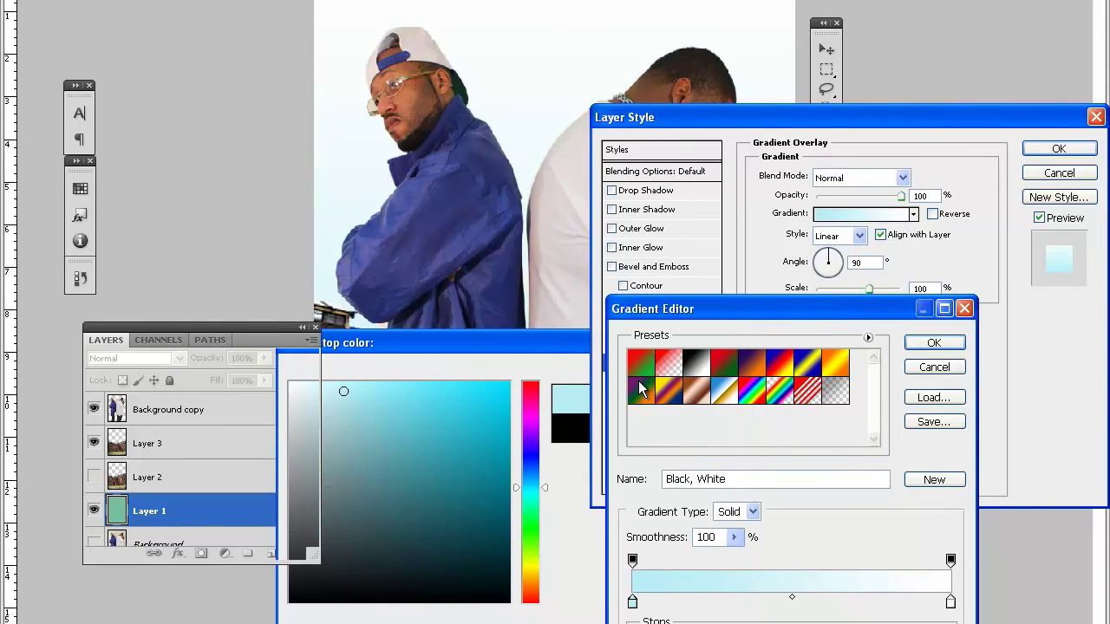
left_click(917, 344)
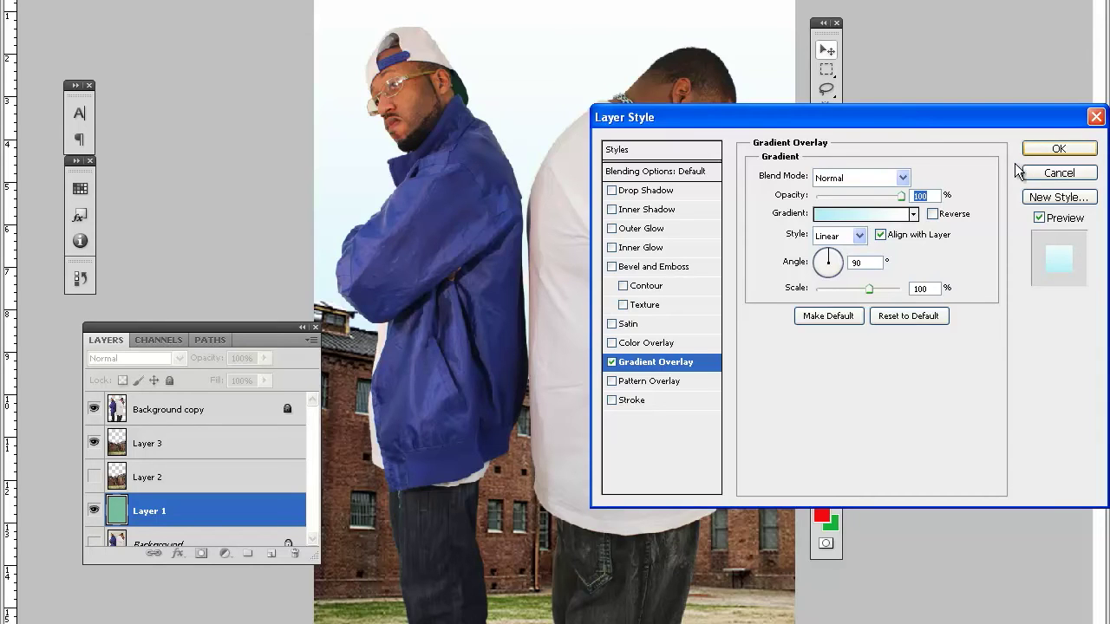
key("Return")
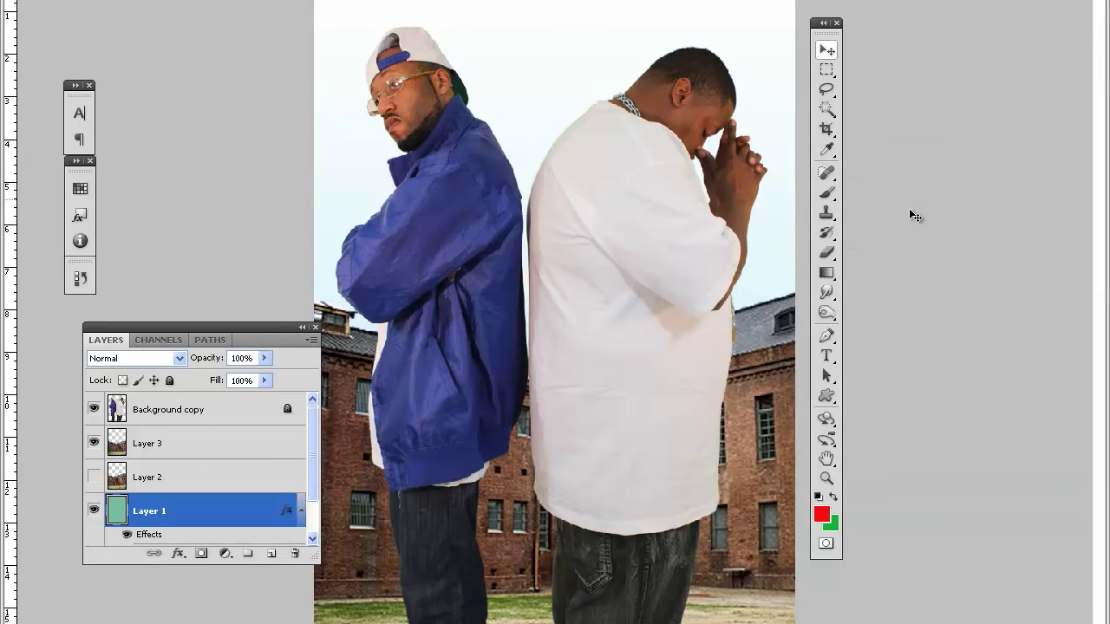
Hide Layer 3 and browse to the 8-PSD_BUILDINGS folder to open another backdrop file
left_click(94, 444)
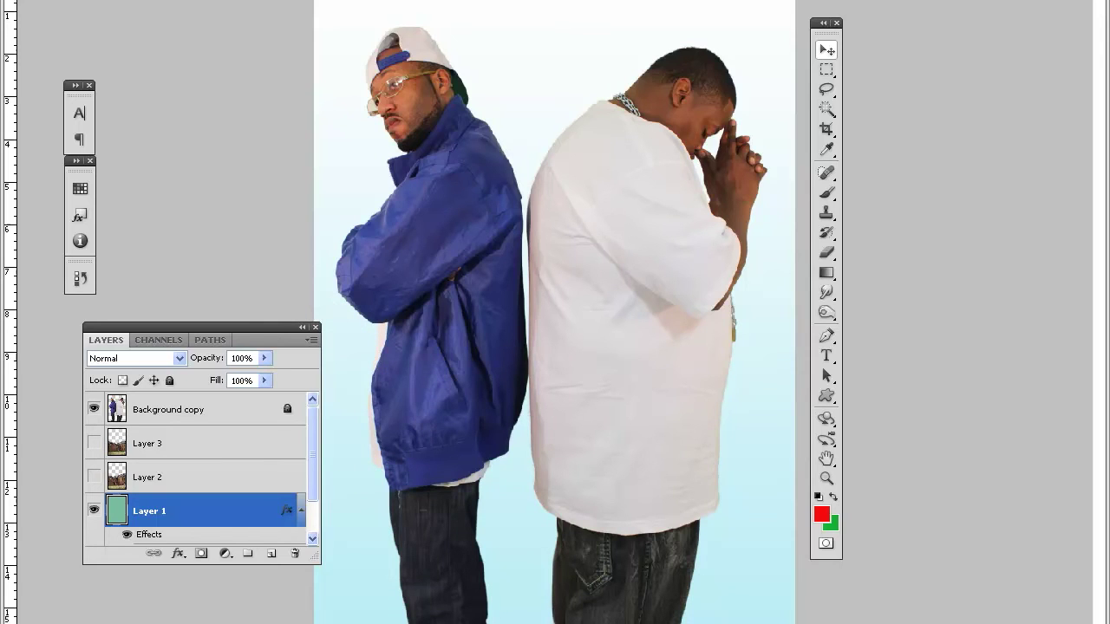
key("alt+f")
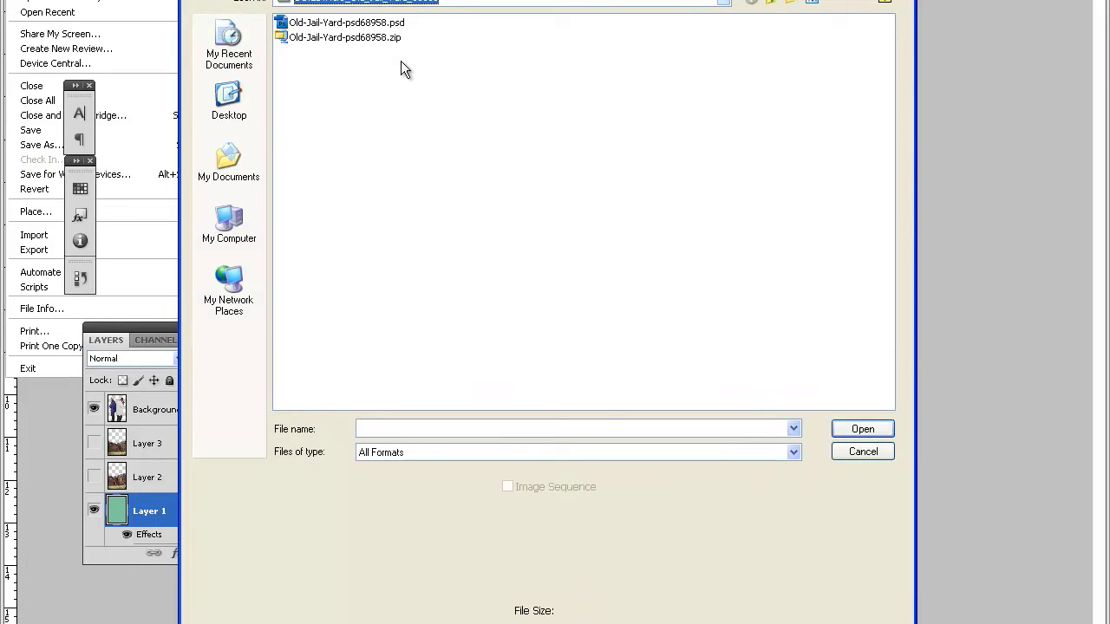
key("alt+Down")
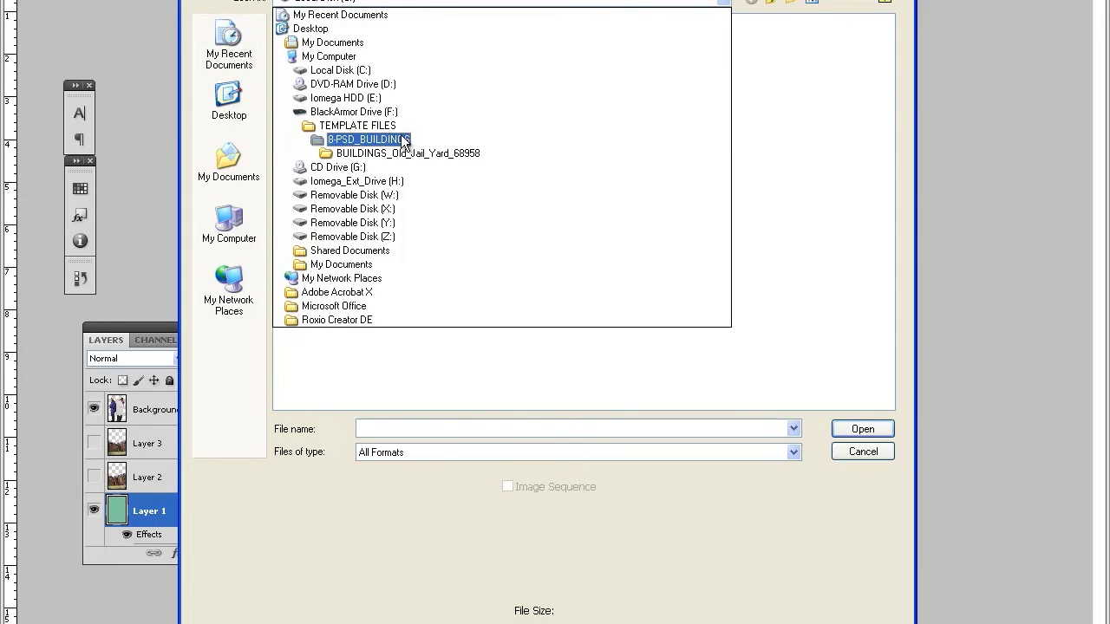
left_click(403, 132)
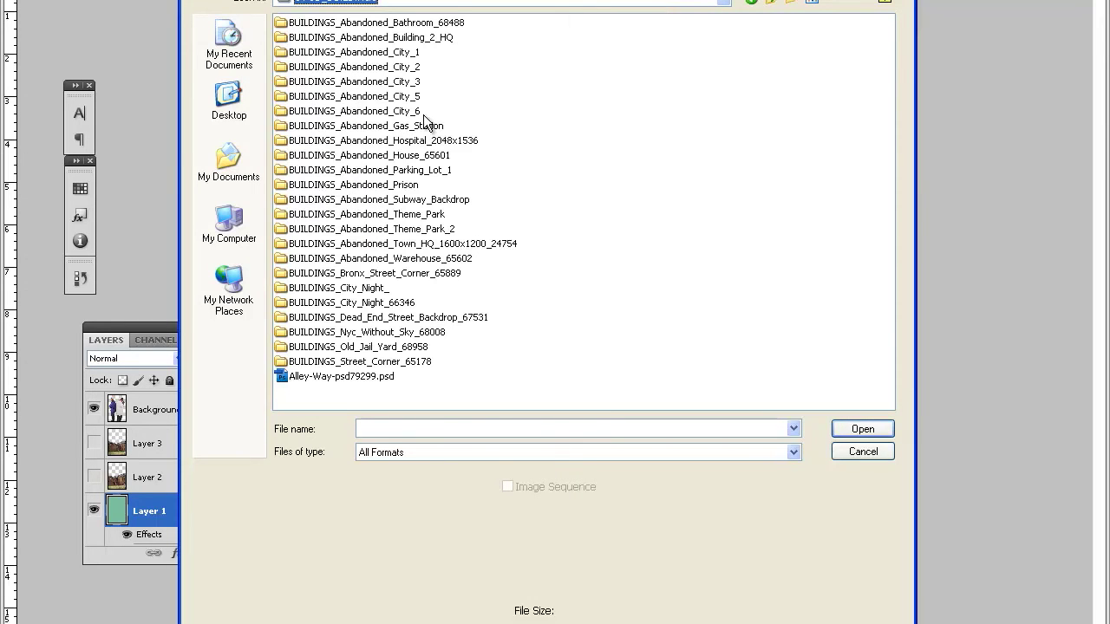
Preview the Abandoned-City-5, Abandoned-Parking-Lot-1 and Abandoned-Town HQ backdrop files in their folders
double_click(409, 97)
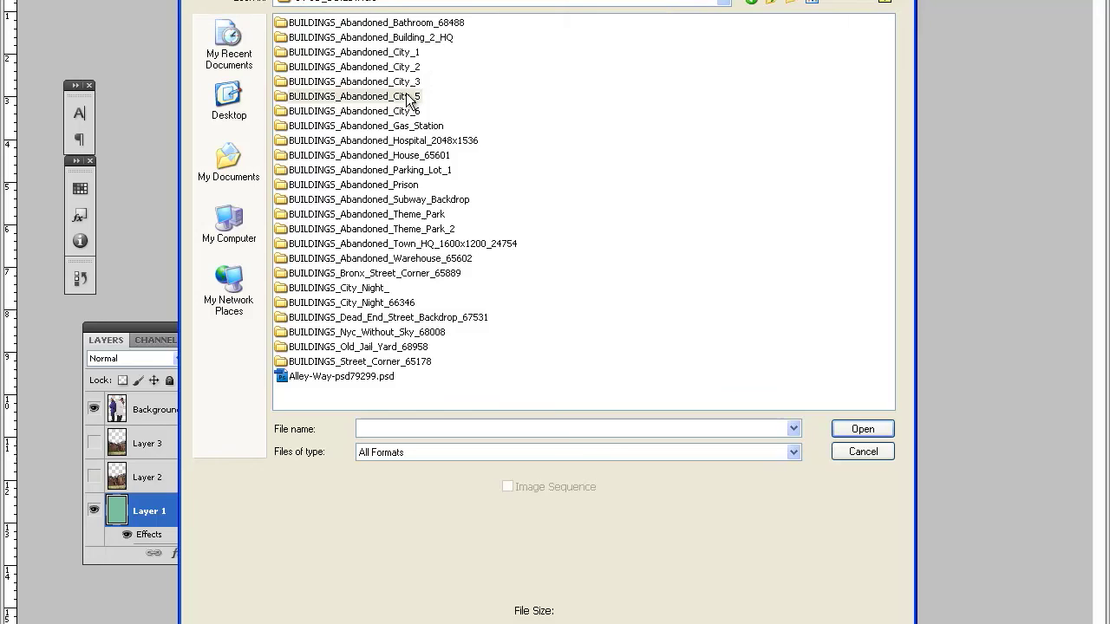
left_click(343, 28)
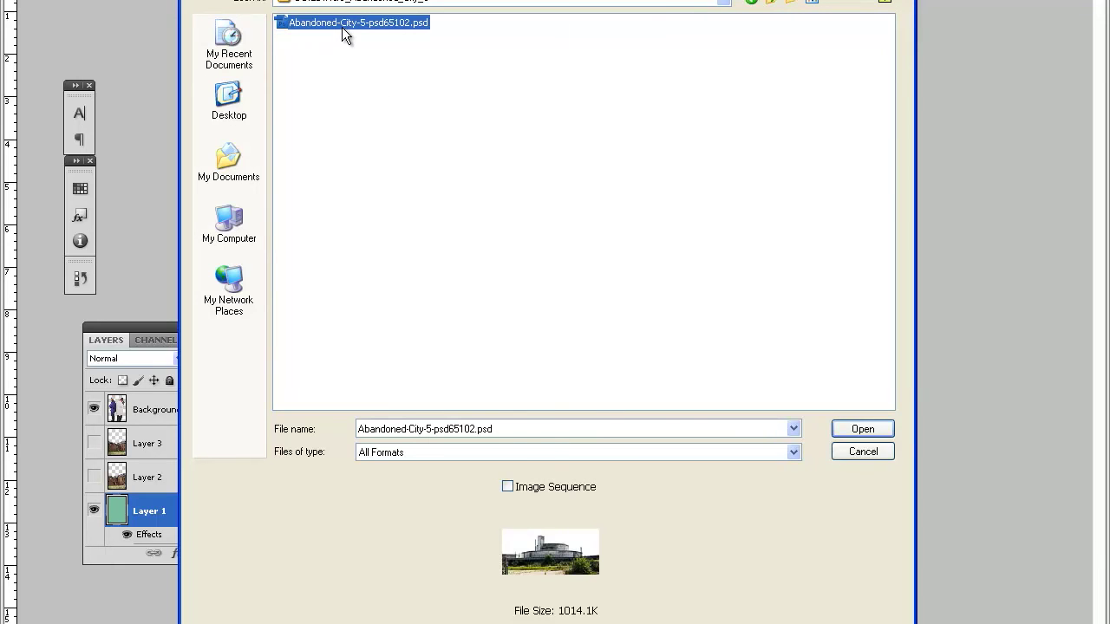
left_click(751, 5)
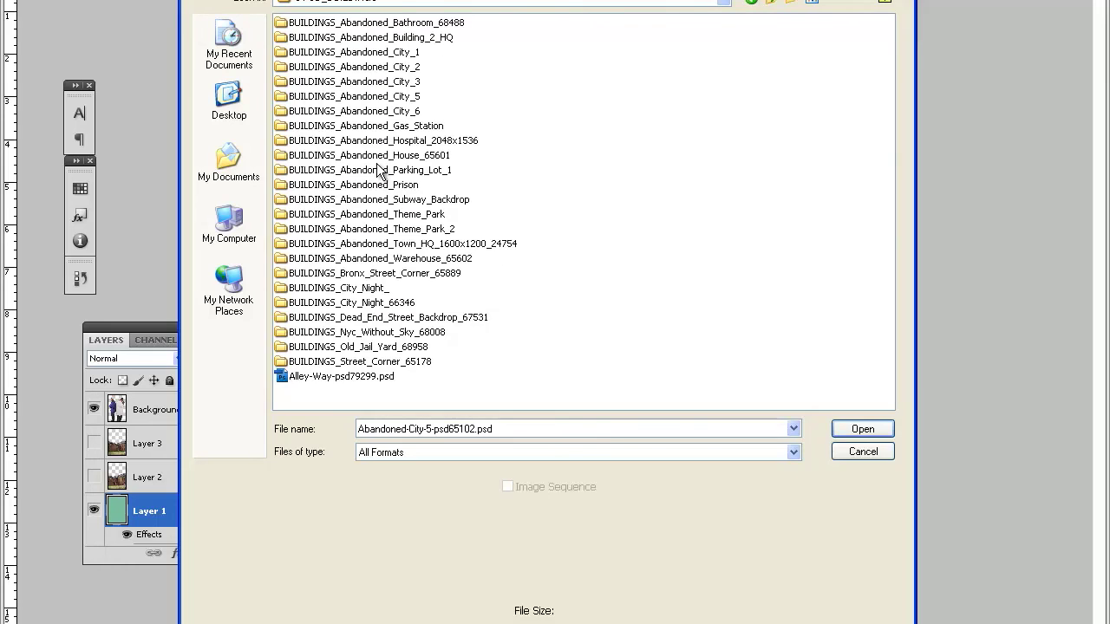
left_click(379, 170)
double_click(379, 170)
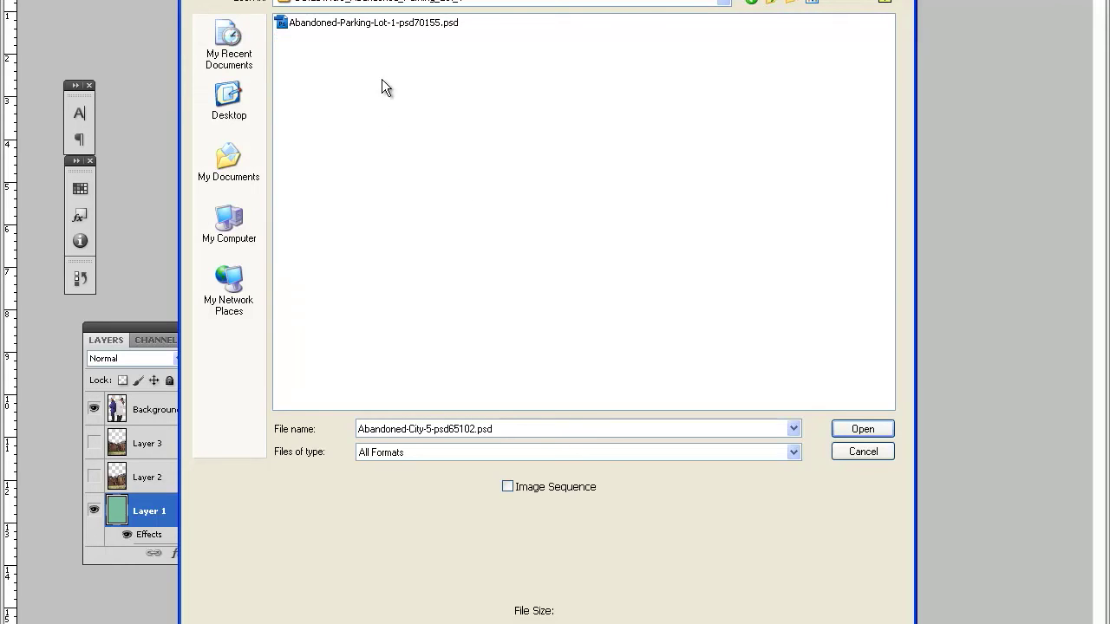
left_click(405, 23)
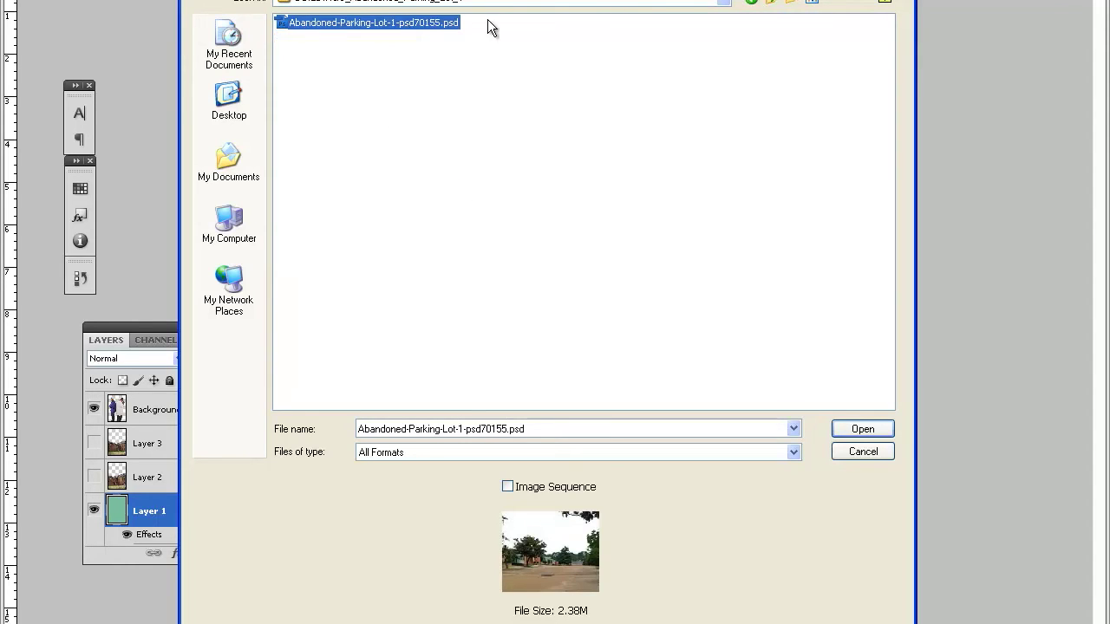
left_click(754, 7)
left_click(390, 243)
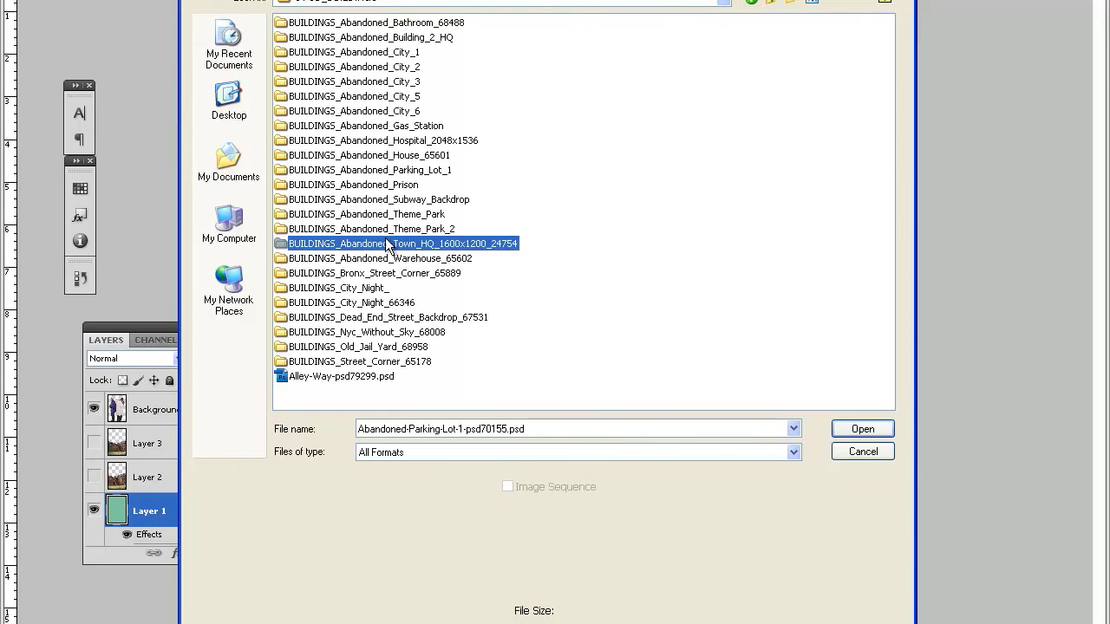
key("Return")
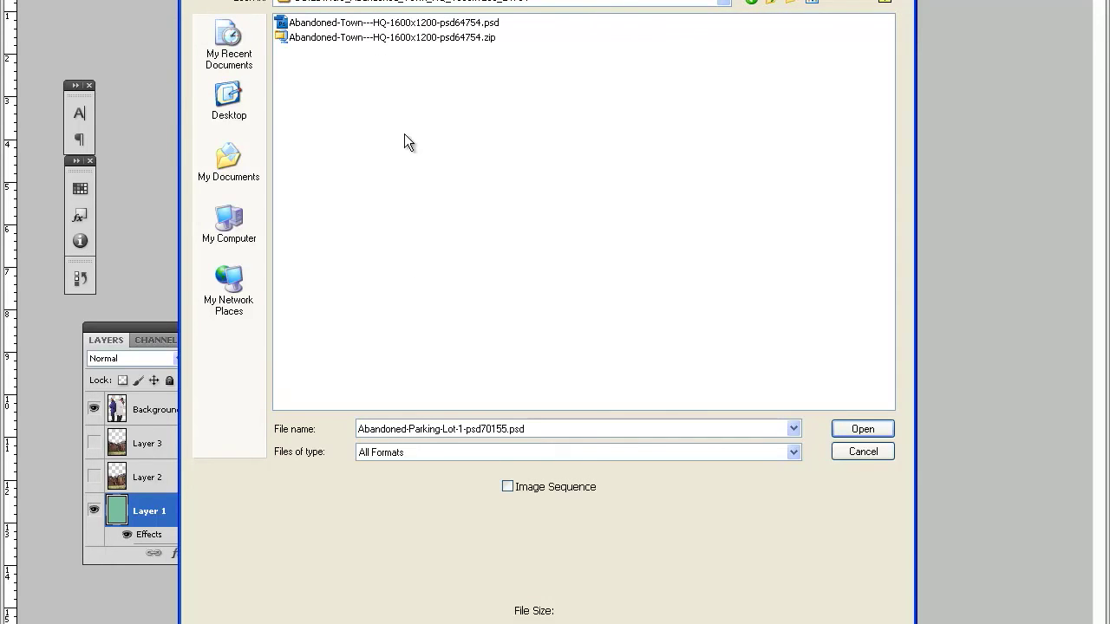
left_click(405, 25)
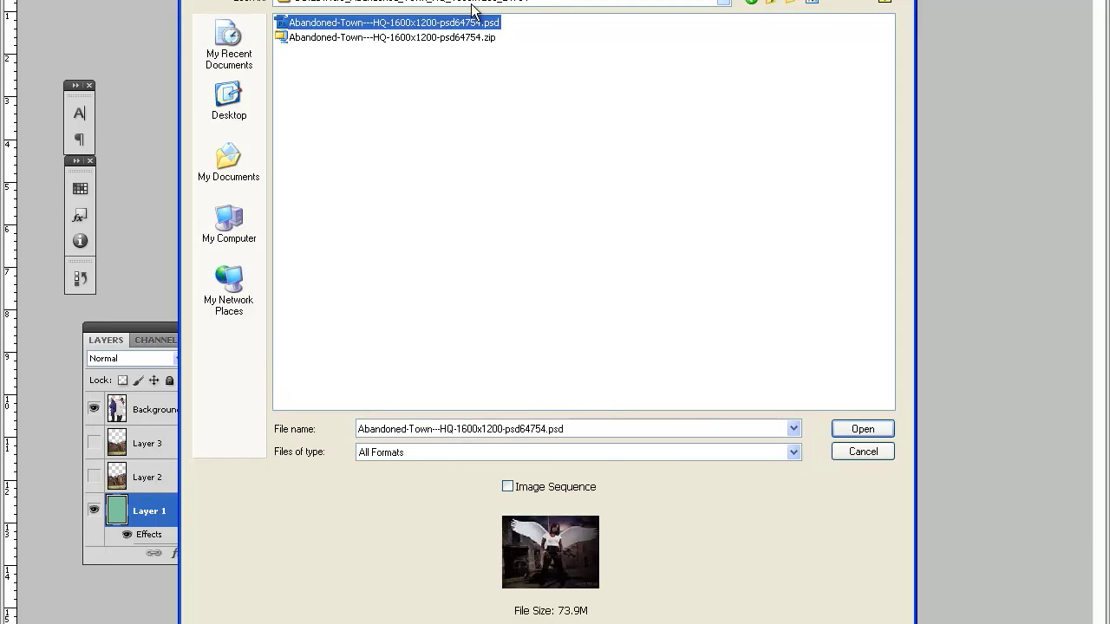
left_click(750, 2)
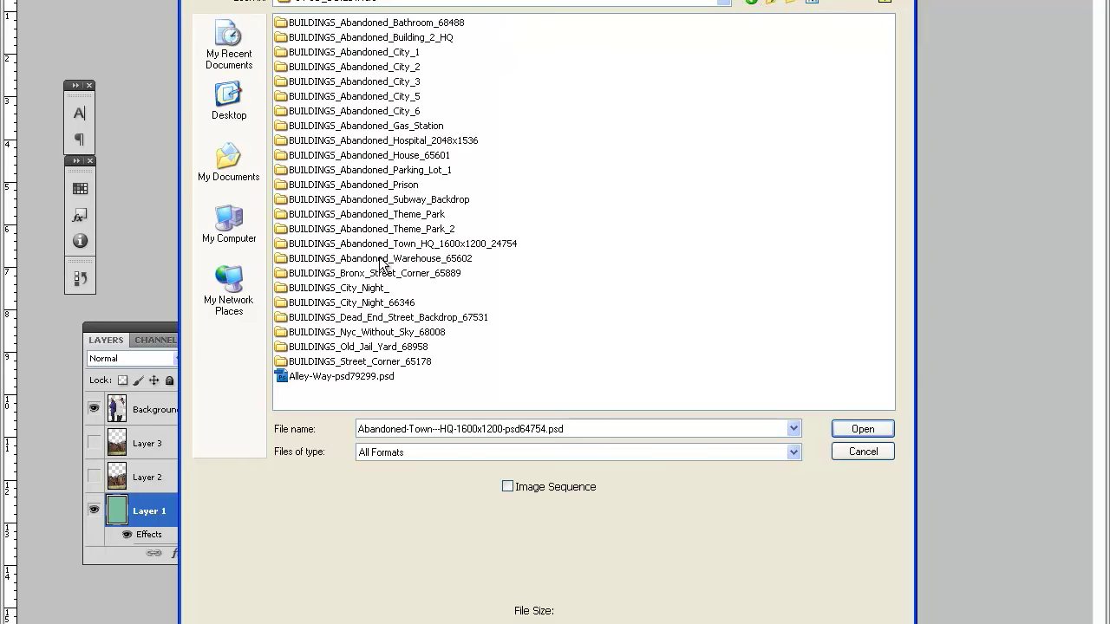
Open Dead-End-Street-Backdrop-psd67531.psd from the BUILDINGS_Dead_End_Street_Backdrop_67531 folder, keeping its embedded colour profile
double_click(375, 318)
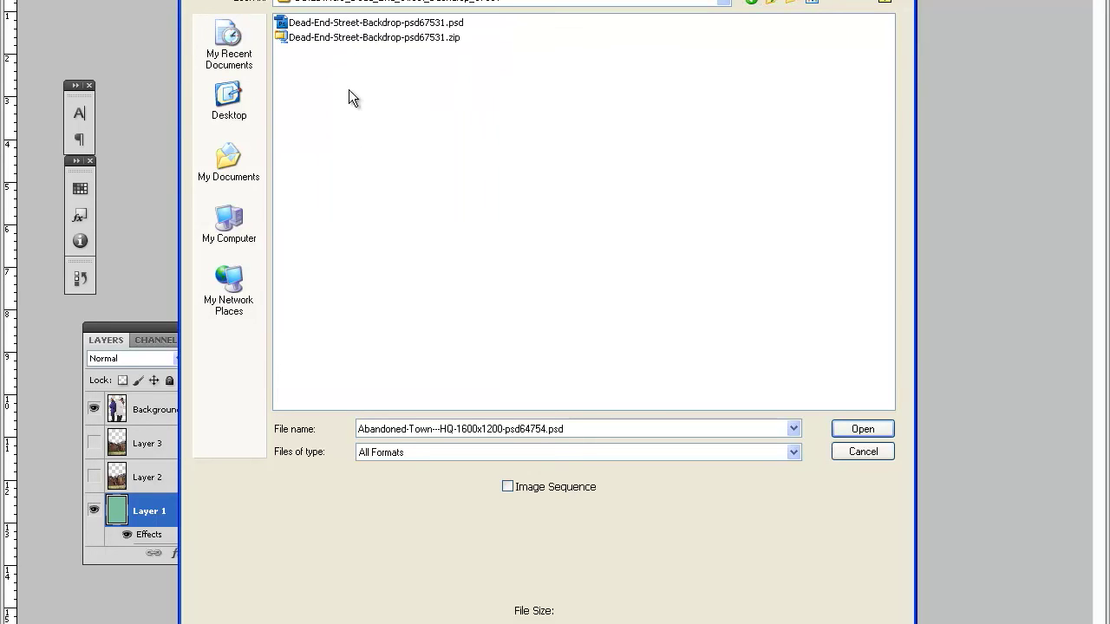
left_click(382, 23)
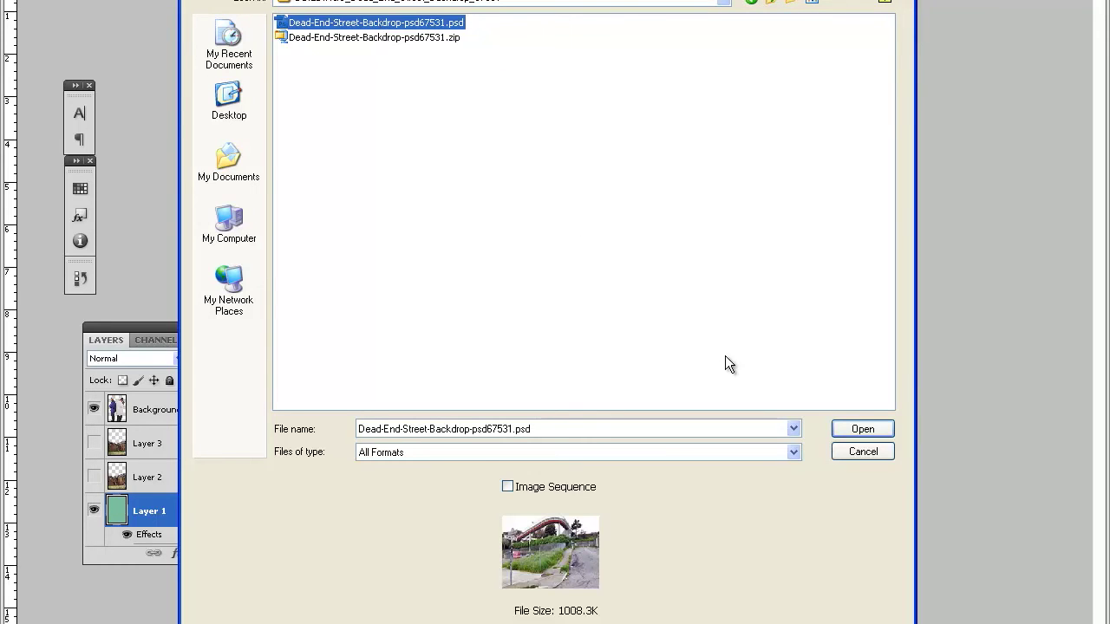
left_click(851, 428)
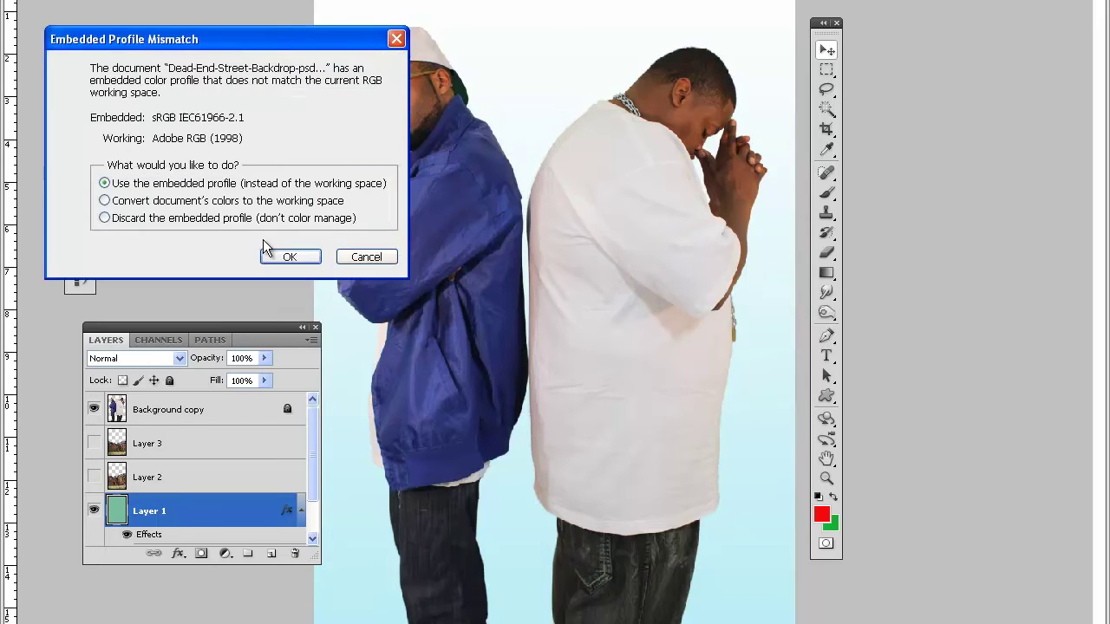
left_click(296, 260)
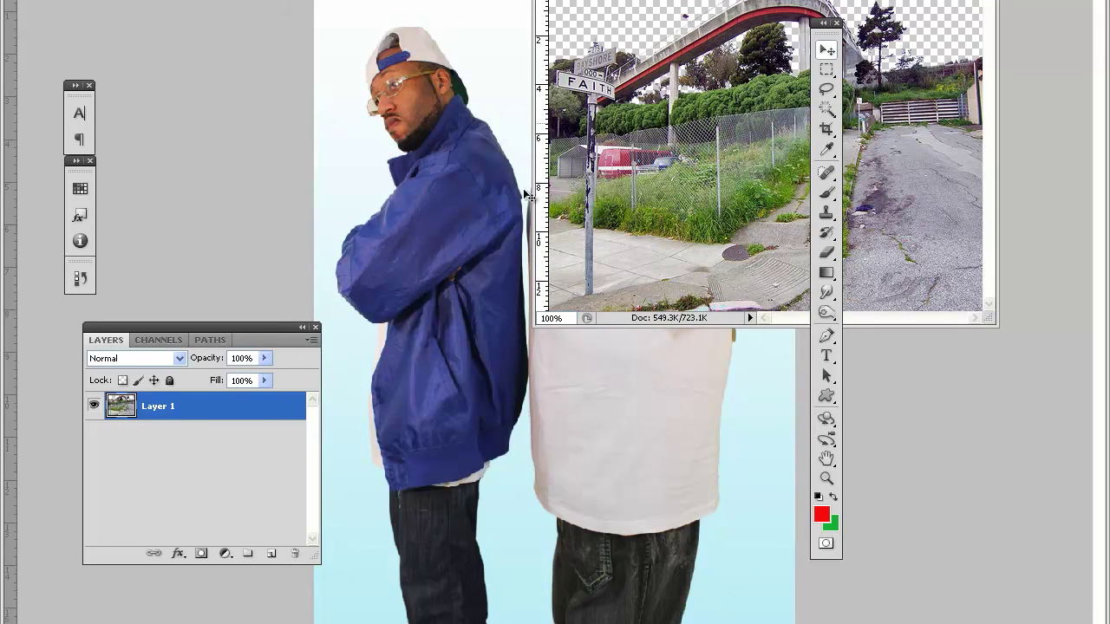
Copy the dead-end street image into the two-men composite above Layer 1 and close the source file
left_click(451, 210)
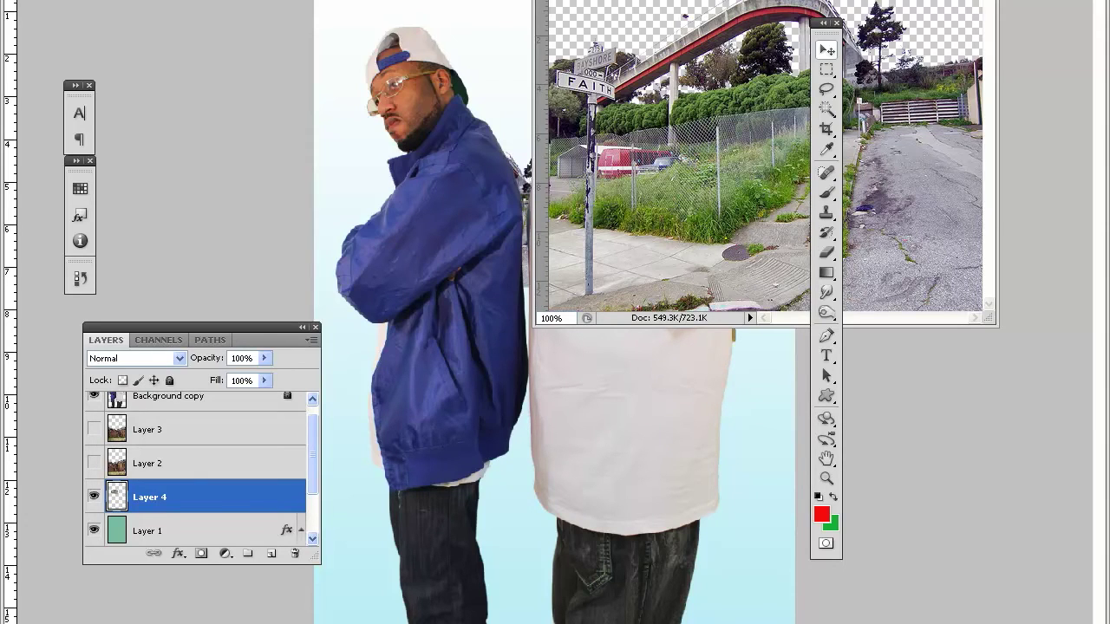
left_click(652, 156)
key("ctrl+w")
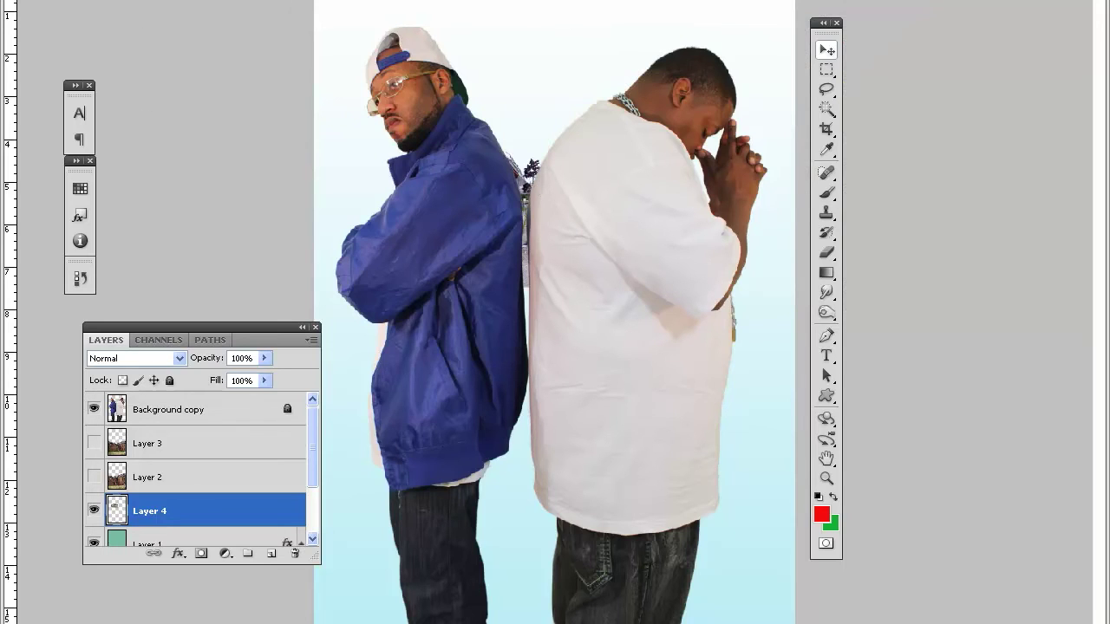
Scale up the street backdrop on Layer 4 beyond the canvas width and place it low behind the two men
key("alt+e")
mouse_move(172, 211)
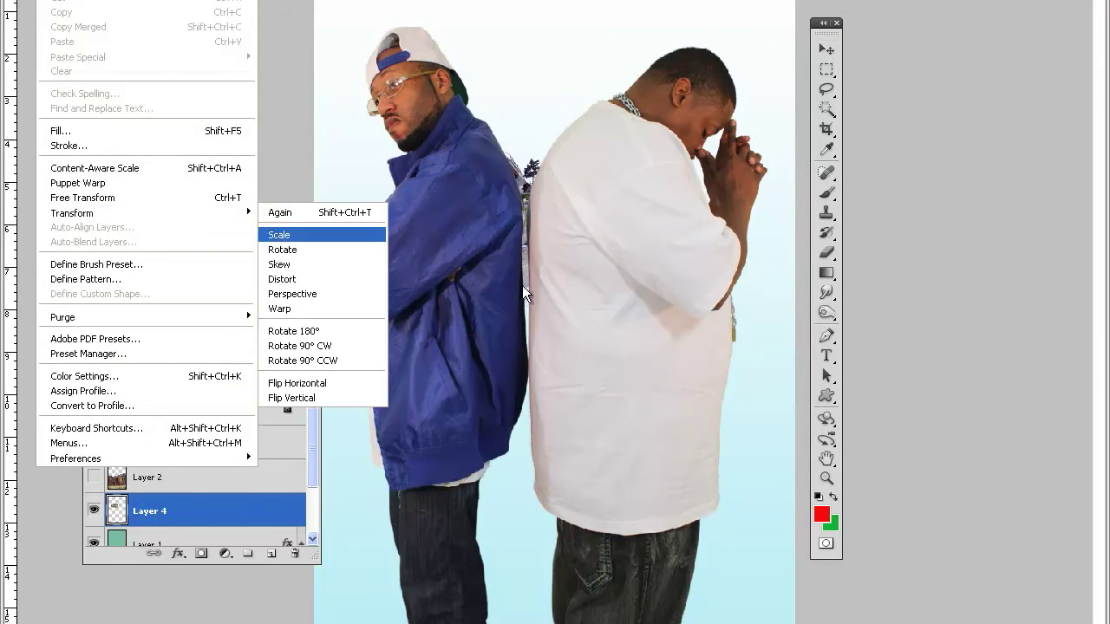
key("Return")
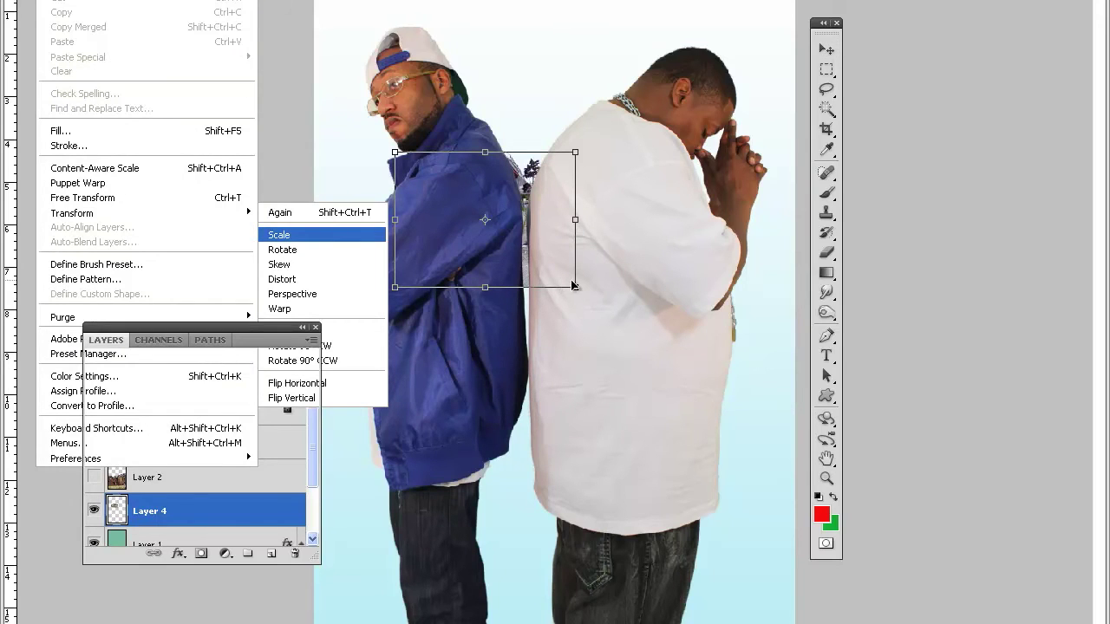
left_click_drag(575, 287, 1060, 623)
left_click_drag(912, 589, 762, 623)
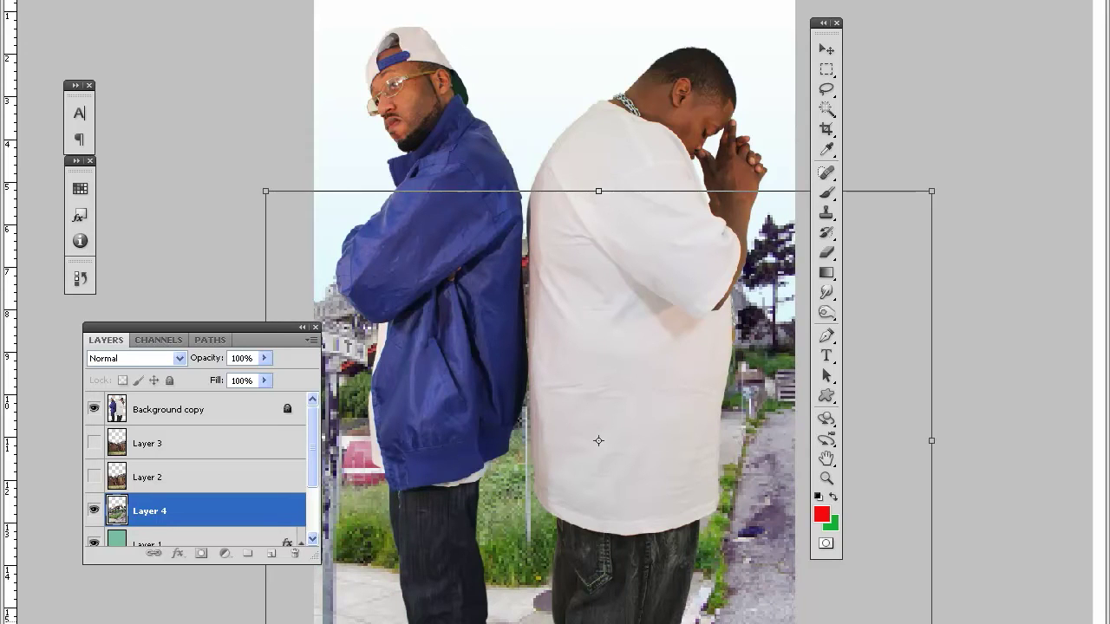
left_click_drag(761, 623, 748, 623)
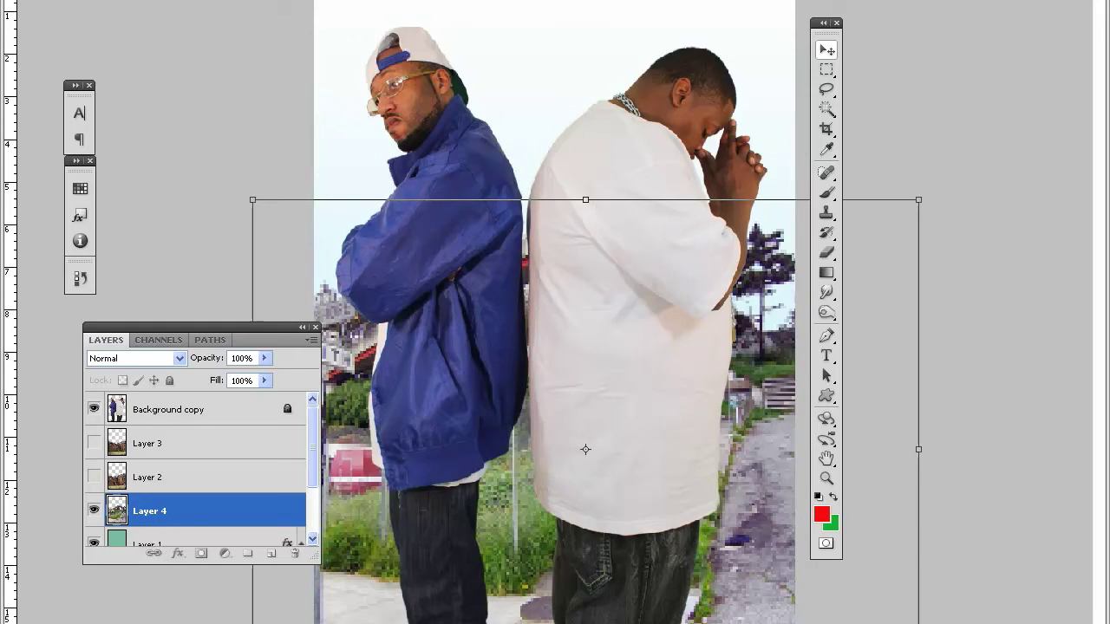
key("Return")
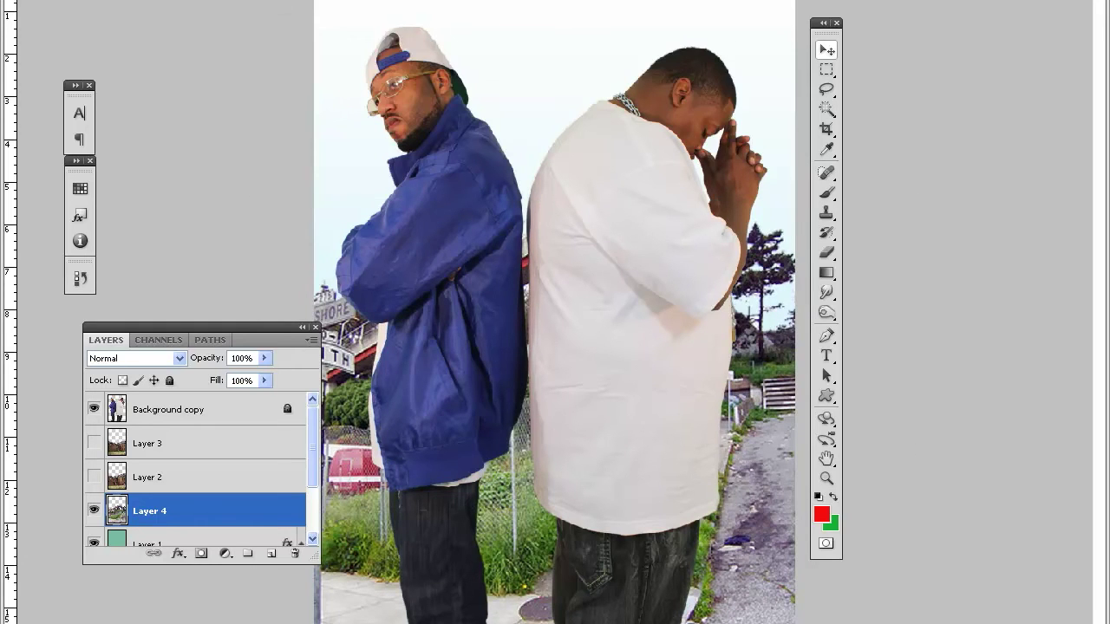
Check the composite's pixel dimensions and resolution in Image Size without changing them
key("alt+i")
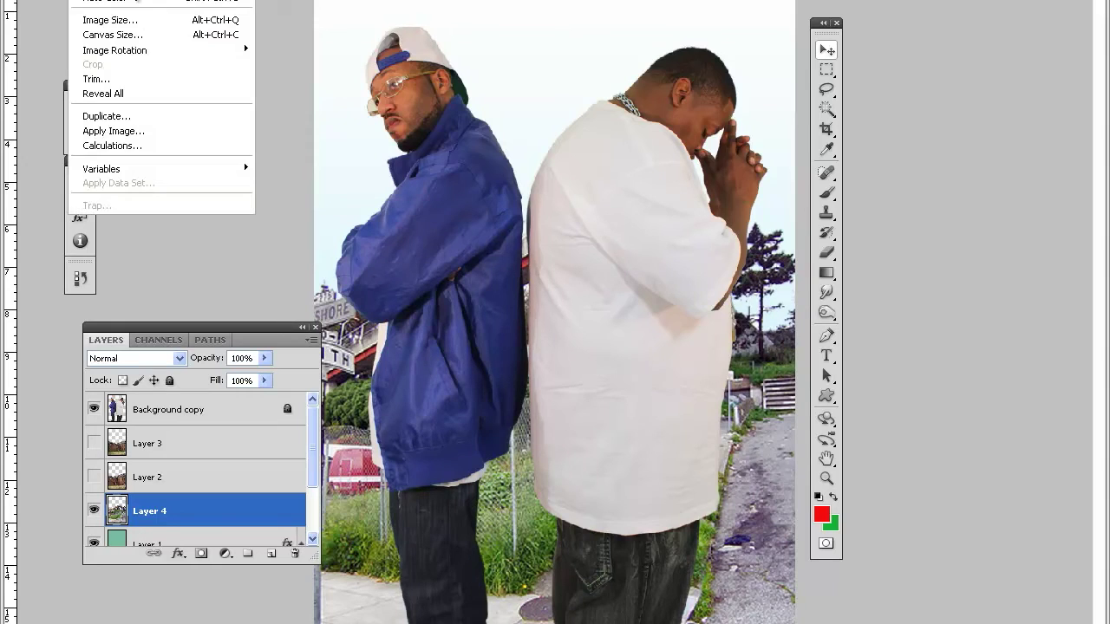
key("alt+ctrl+i")
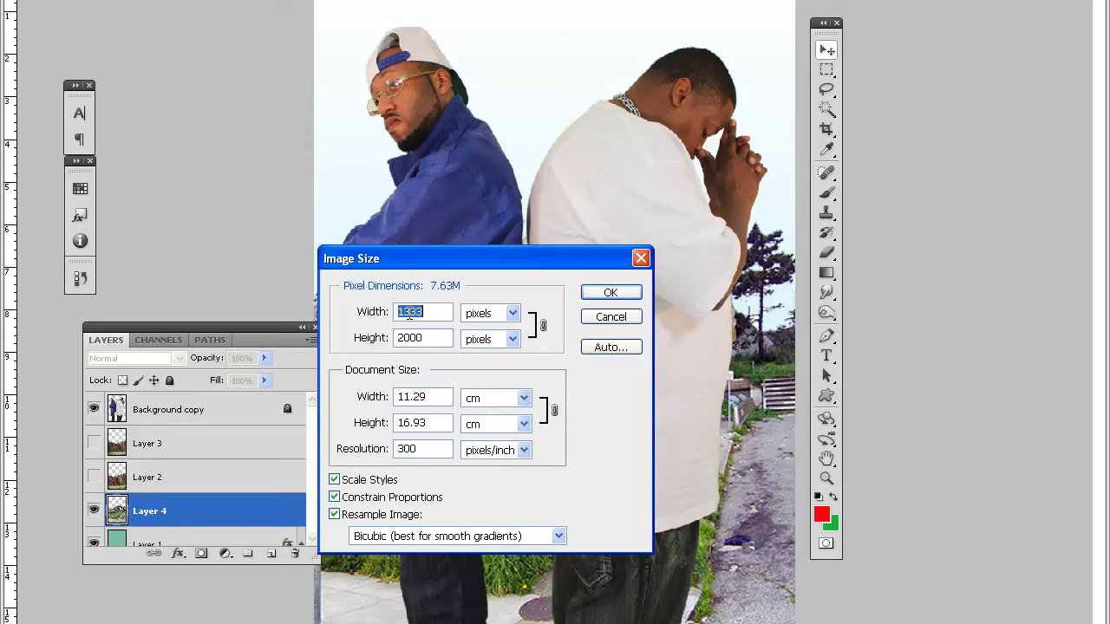
left_click(598, 321)
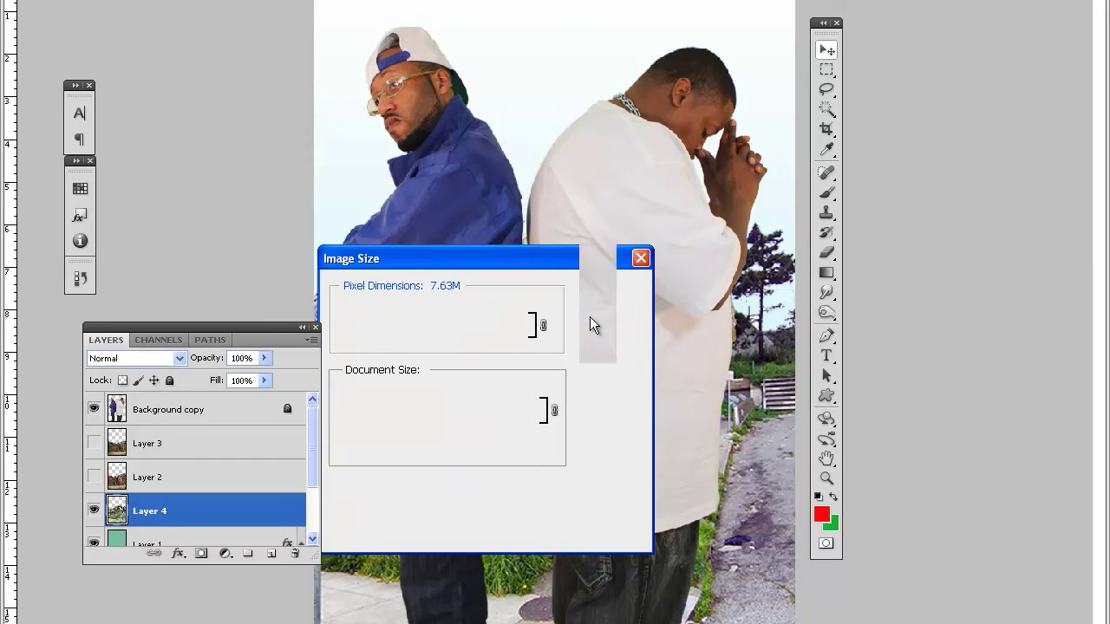
Unlock the Background copy layer, scale the two men down, and move them toward the right side of the street scene
left_click(154, 406)
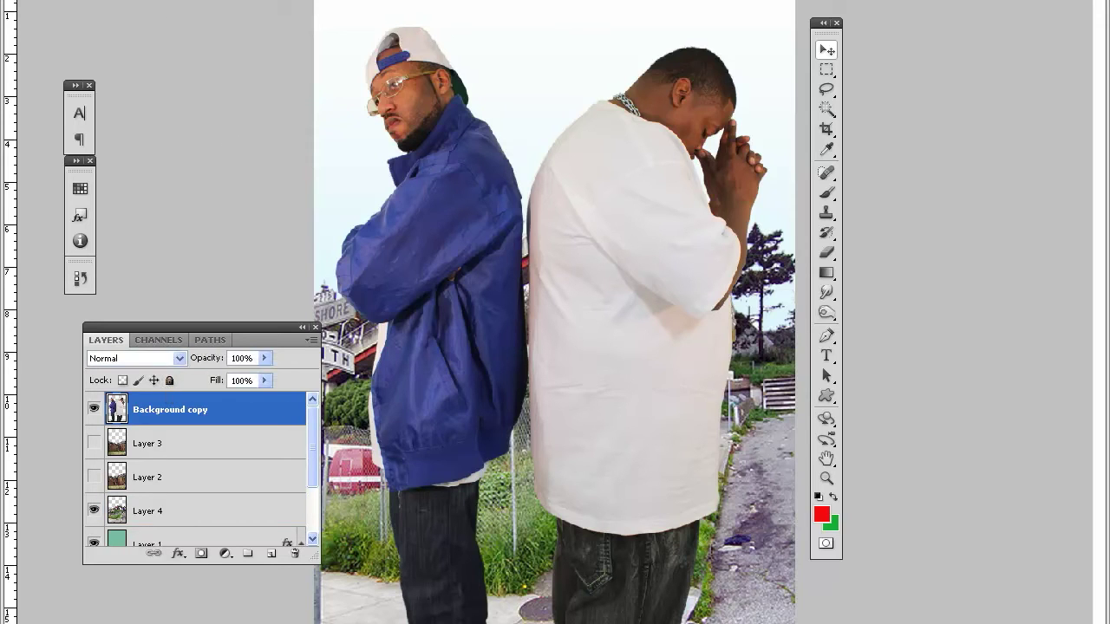
key("alt+e")
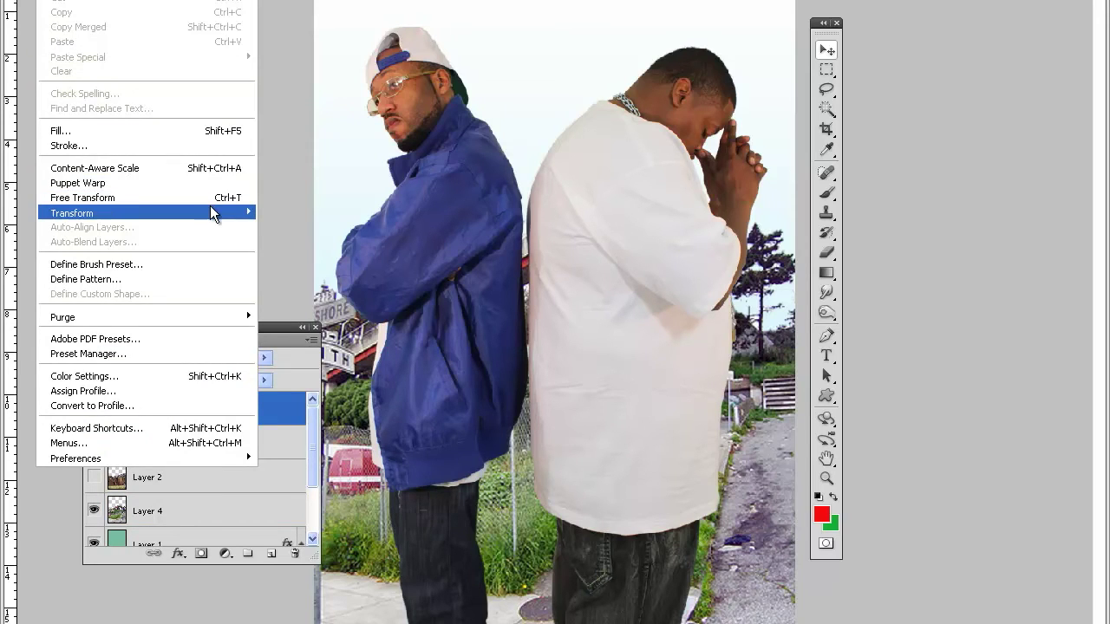
mouse_move(211, 208)
left_click(287, 230)
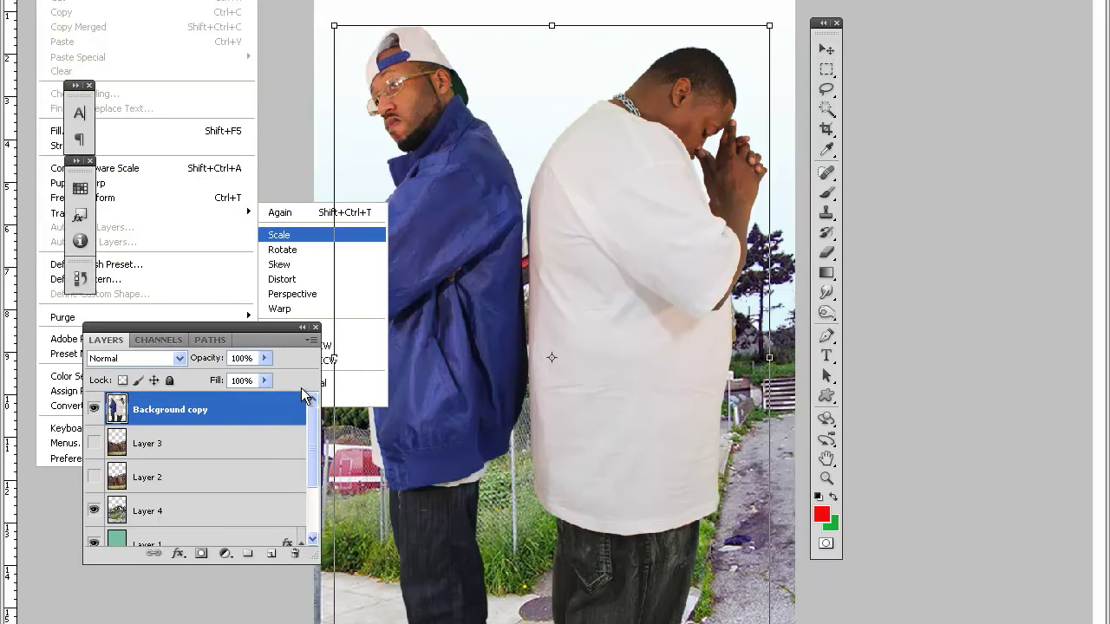
left_click_drag(769, 26, 733, 81)
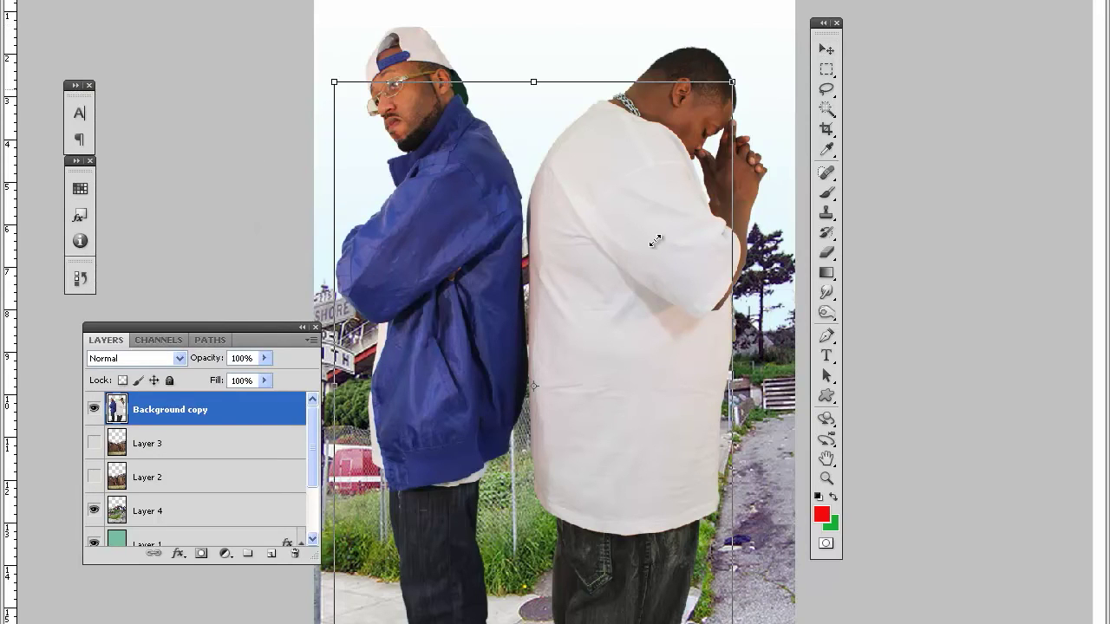
left_click_drag(617, 282, 617, 282)
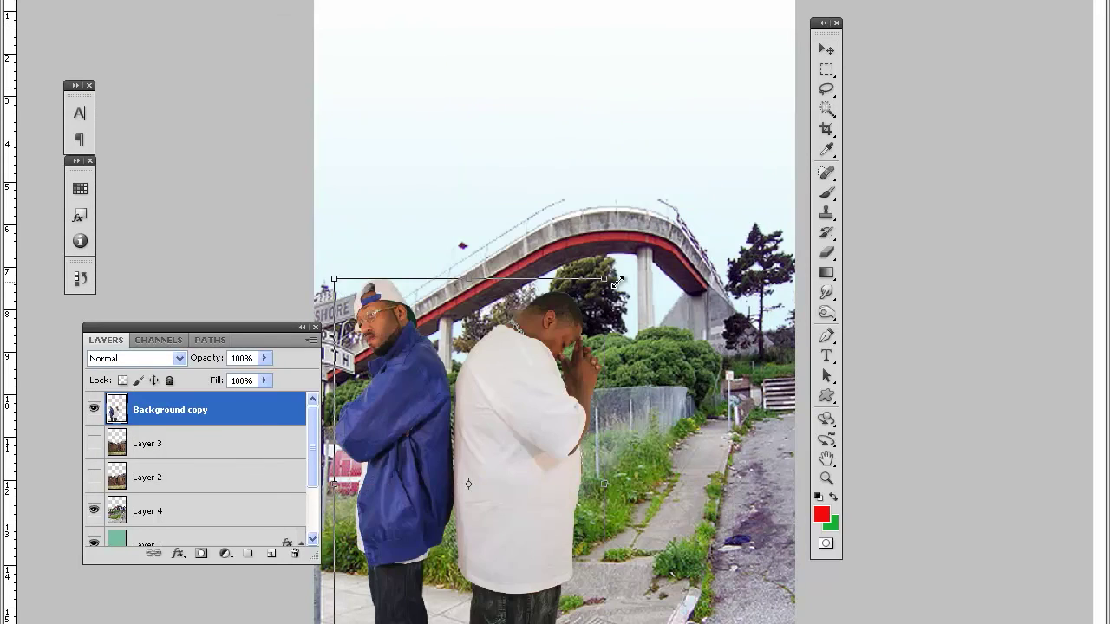
mouse_move(547, 382)
left_mouse_down()
mouse_move(731, 394)
mouse_move(700, 386)
left_mouse_up()
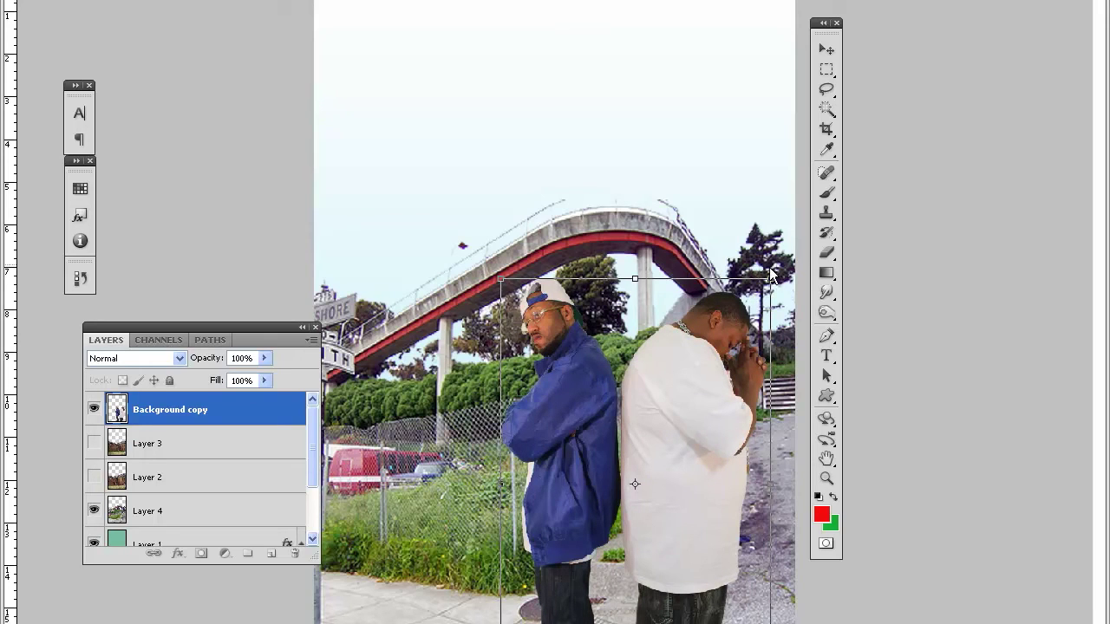
Scale the two men down further and shift them left in front of the chain-link fence
left_click_drag(770, 277, 657, 407)
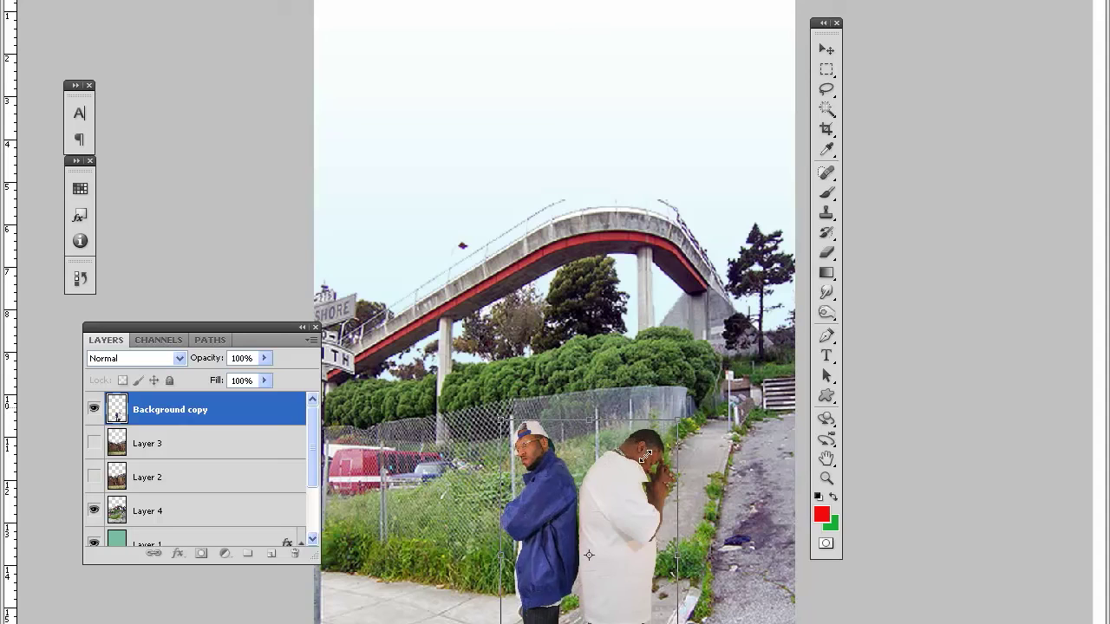
left_click_drag(584, 510, 535, 497)
key("shift+Left")
key("shift+Left")
key("shift+Left")
key("shift+Left")
key("shift+Left")
key("shift+Up")
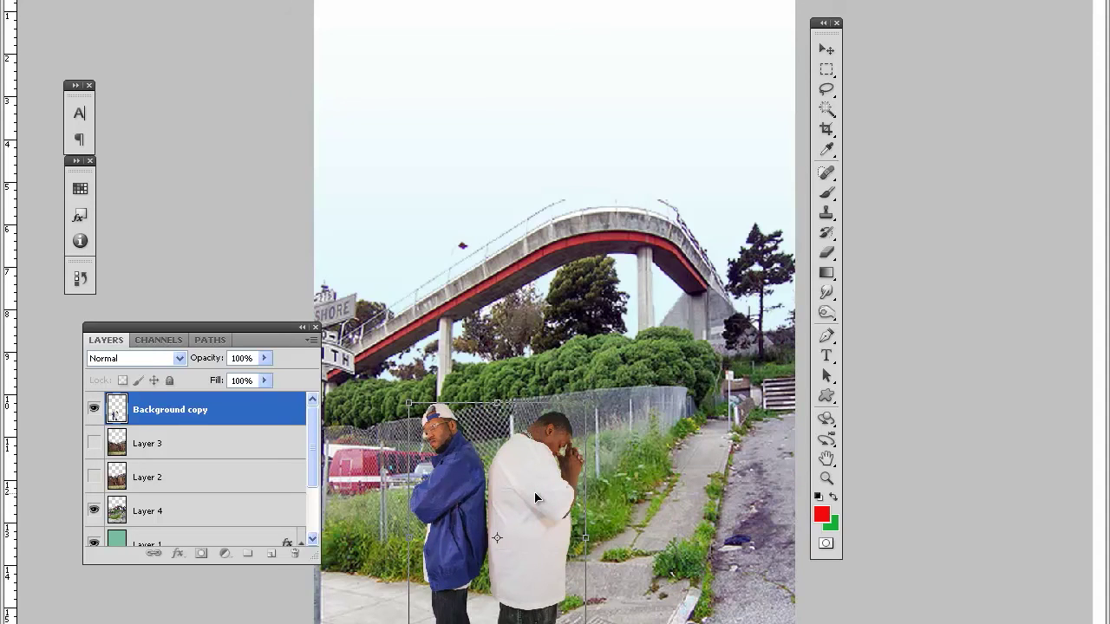
Nudge the two men down and left toward the sidewalk corner and apply the transform
key("shift+Left")
key("shift+Left")
key("shift+Left")
key("shift+Down")
key("shift+Down")
key("shift+Down")
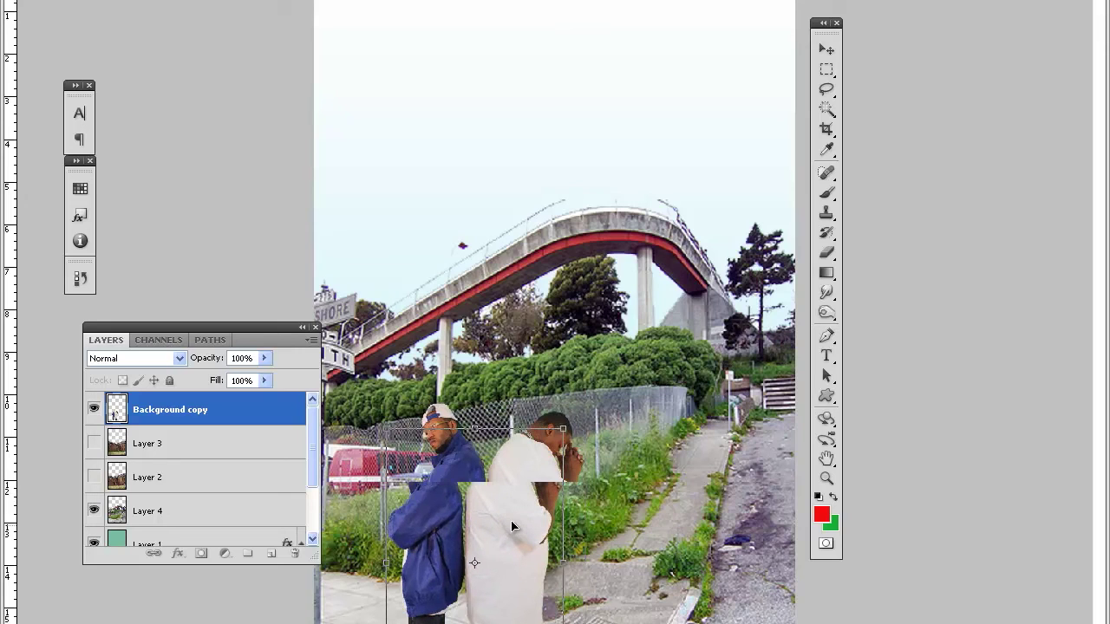
key("Right")
key("Right")
key("v")
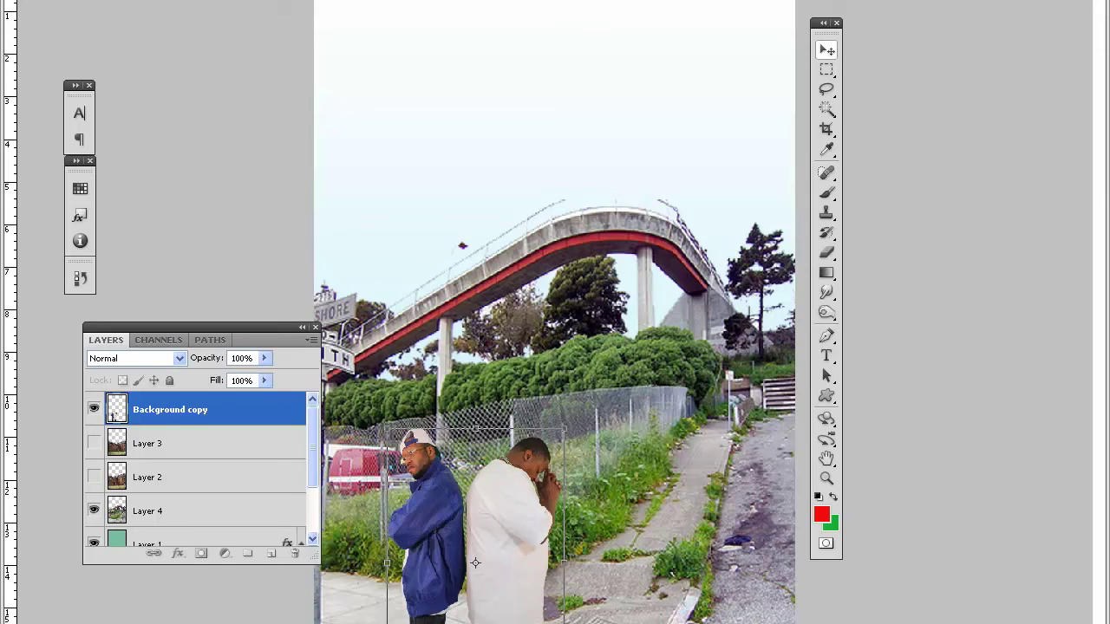
key("Return")
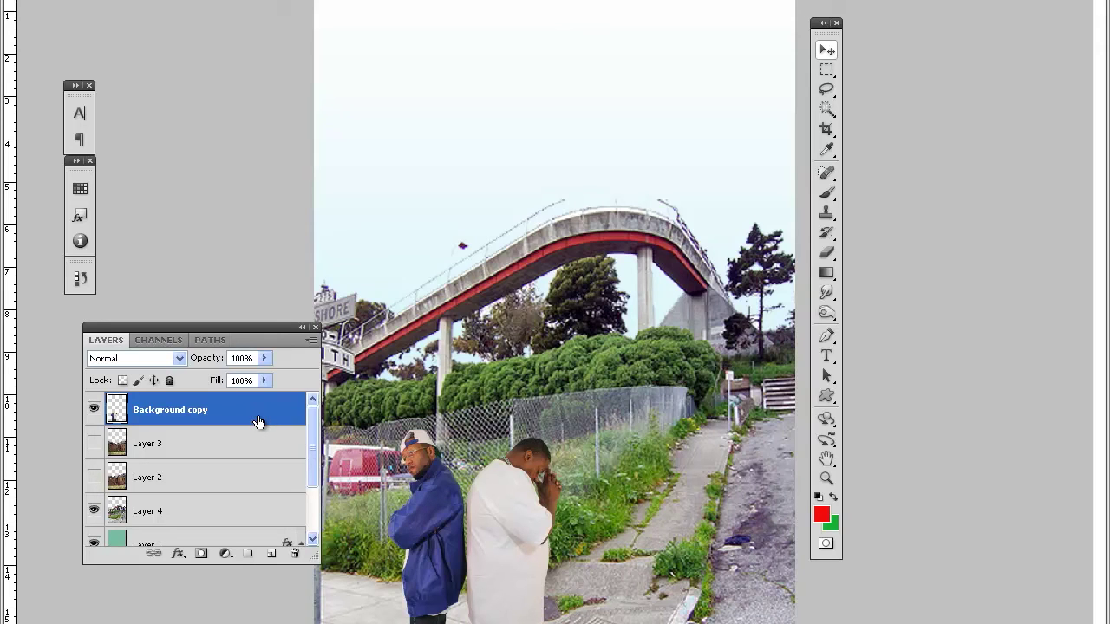
Undo the men's scaling, then duplicate the Background copy layer and hide the original
key("ctrl+z")
left_click_drag(221, 412, 271, 553)
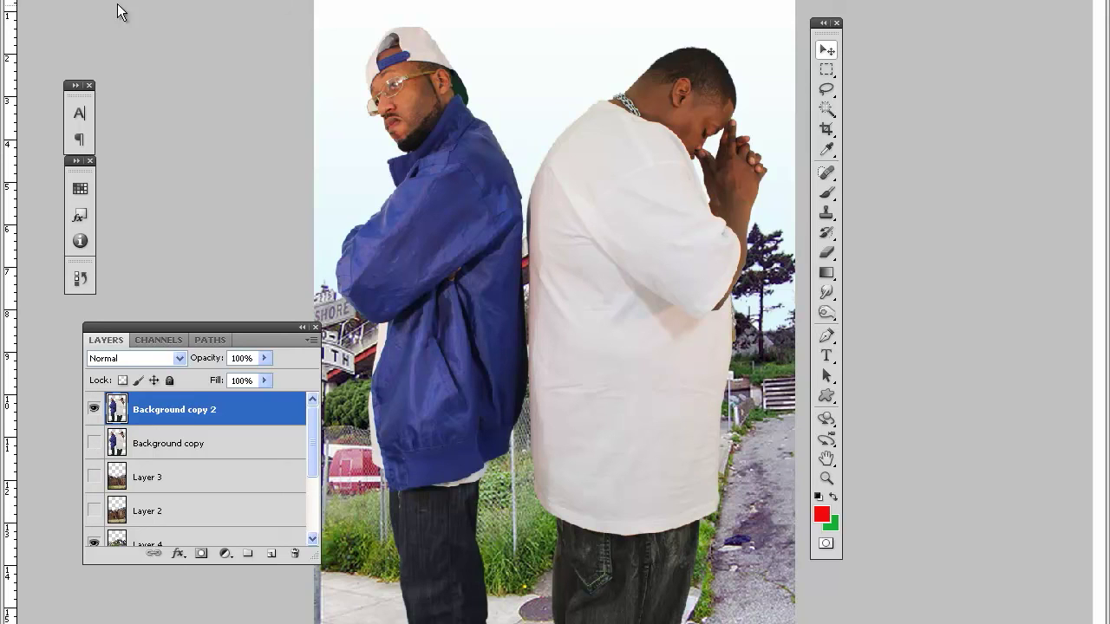
Try to scale the duplicated men on Background copy 2 down toward the lower-left sidewalk
key("alt+e")
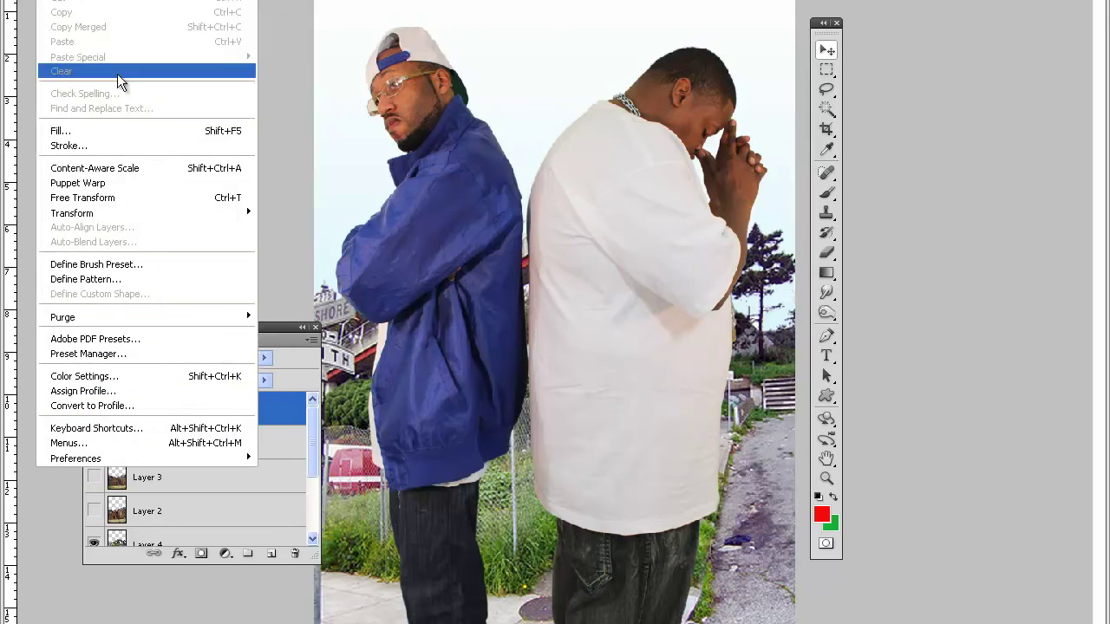
mouse_move(209, 217)
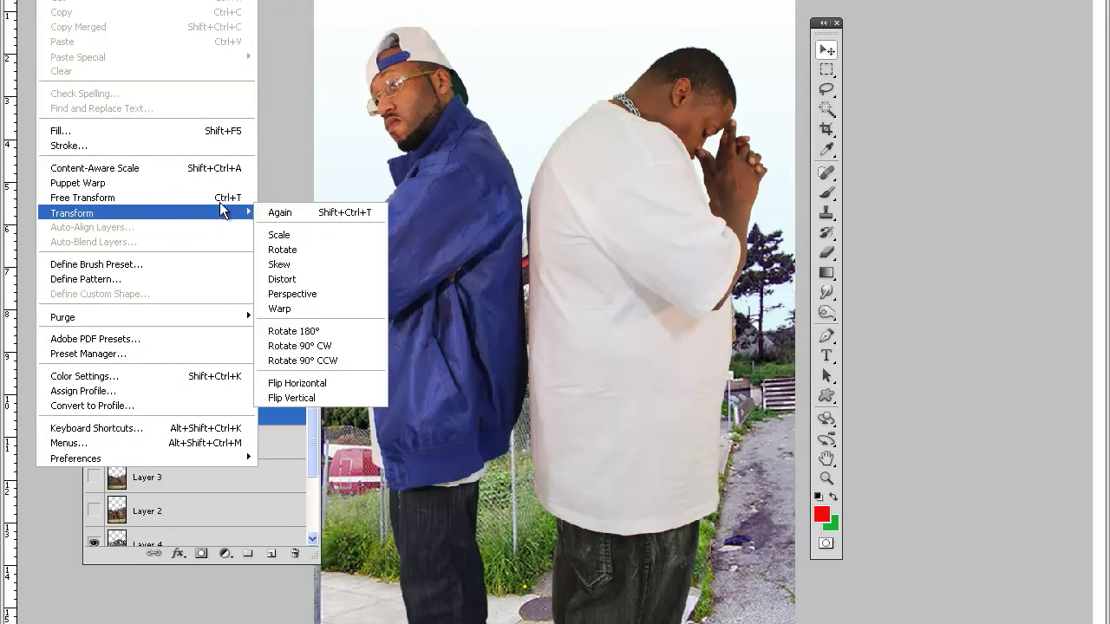
left_click(286, 234)
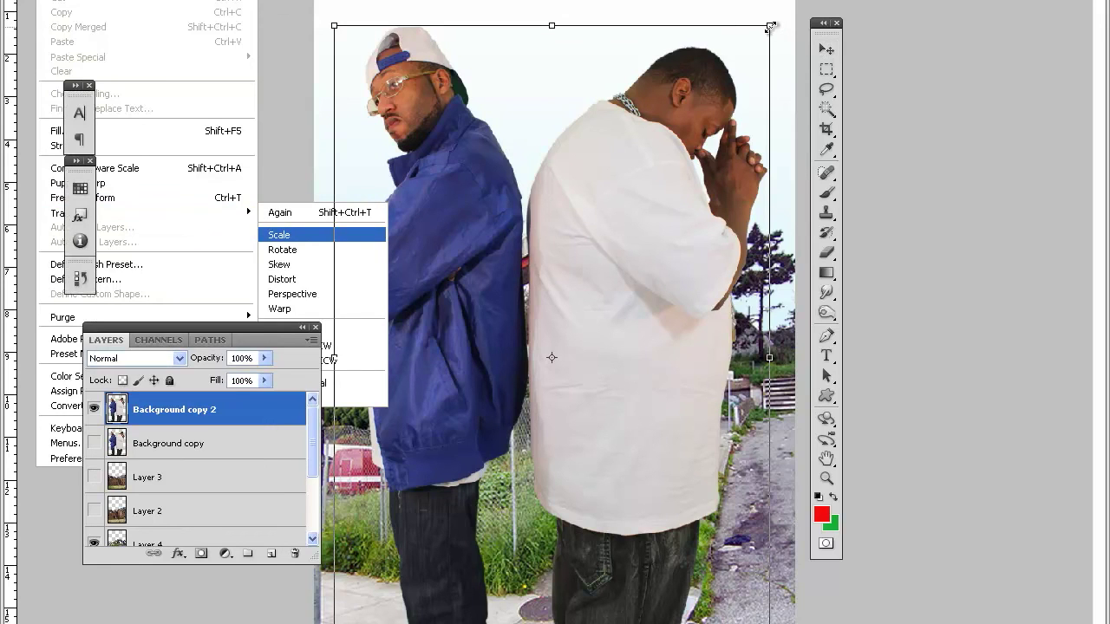
left_click_drag(769, 25, 494, 373)
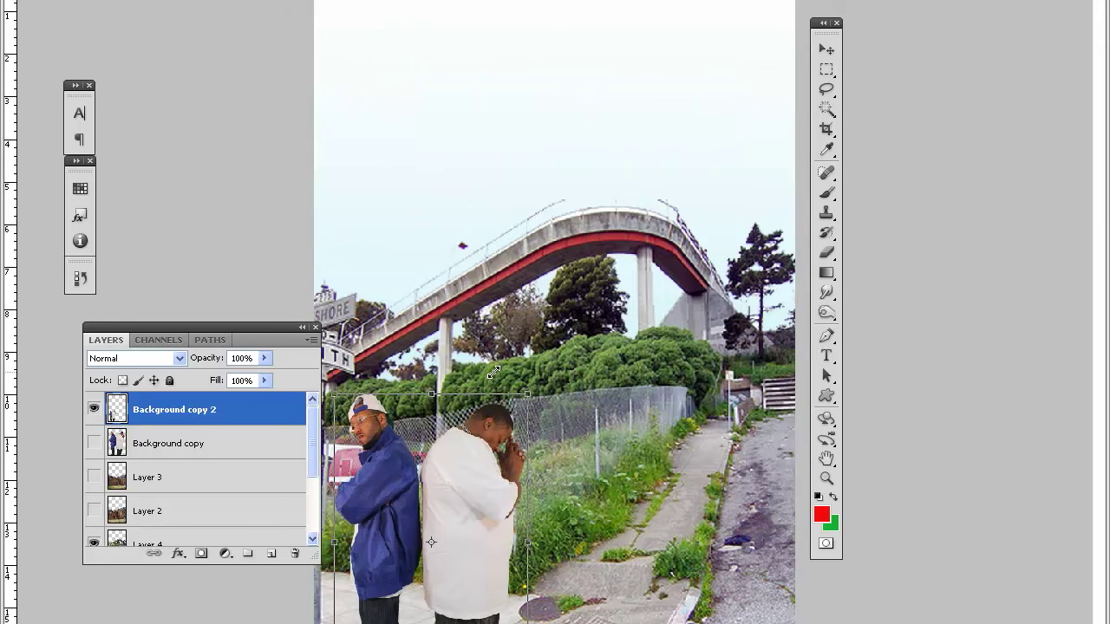
left_click_drag(527, 395, 493, 371)
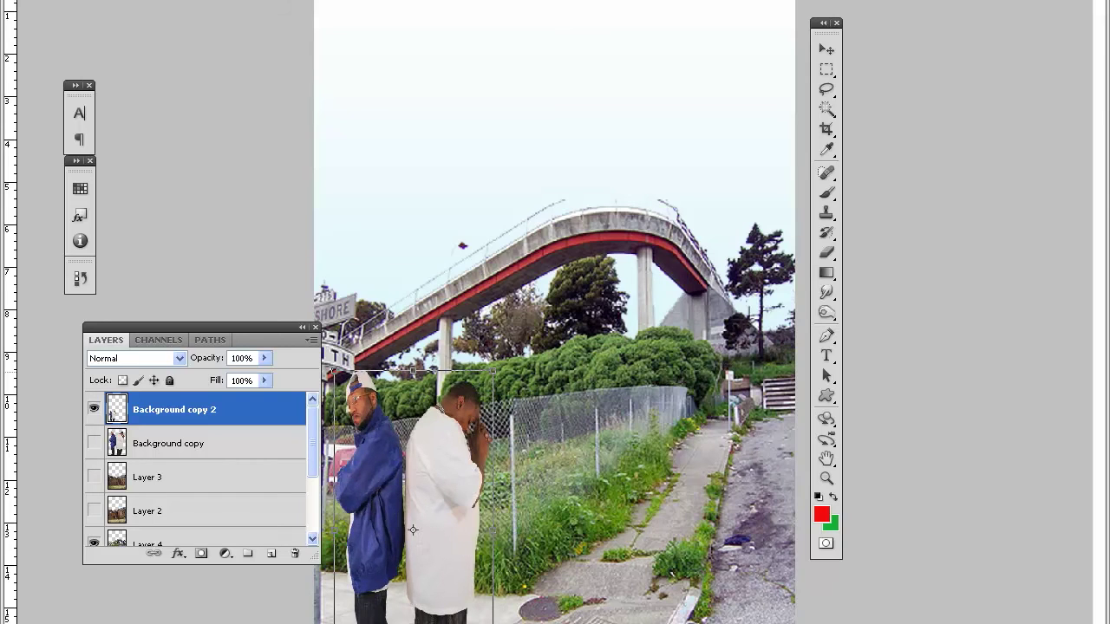
key("Return")
Scale and place the men on Background copy 2 over the lower-left sidewalk, and toggle the full-size Background copy for comparison
key("ctrl+t")
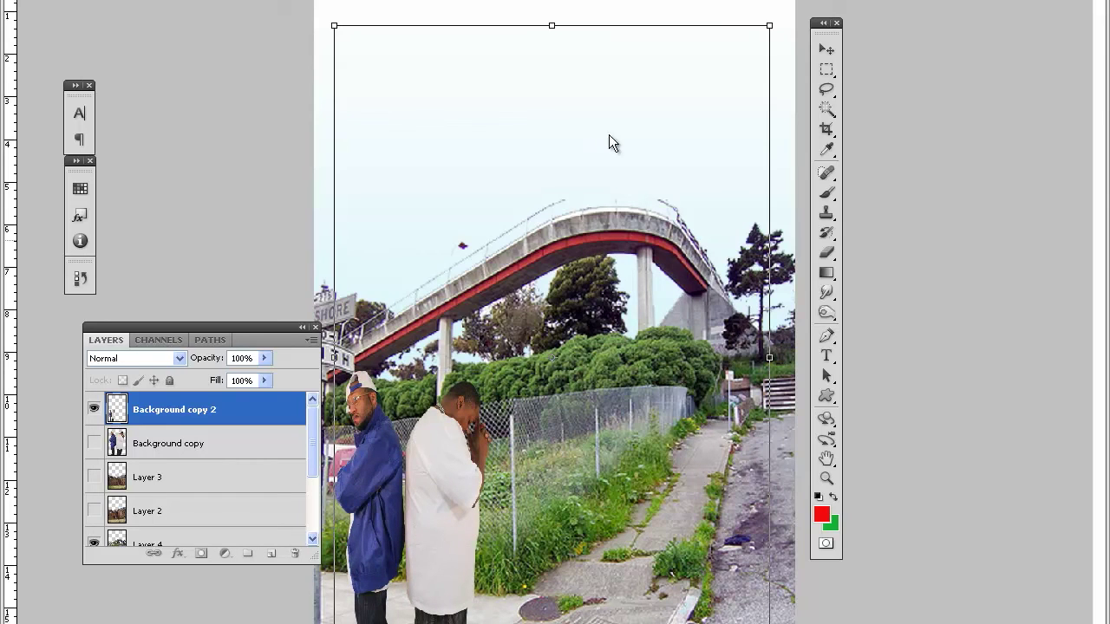
left_click_drag(771, 27, 718, 103)
left_click_drag(470, 385, 470, 418)
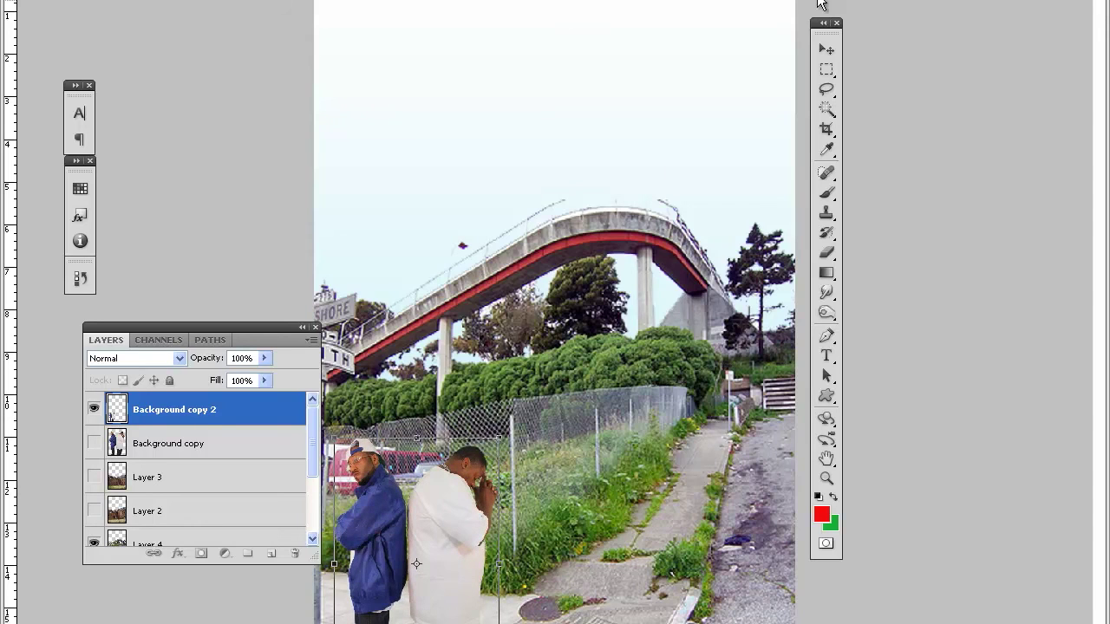
left_click(826, 50)
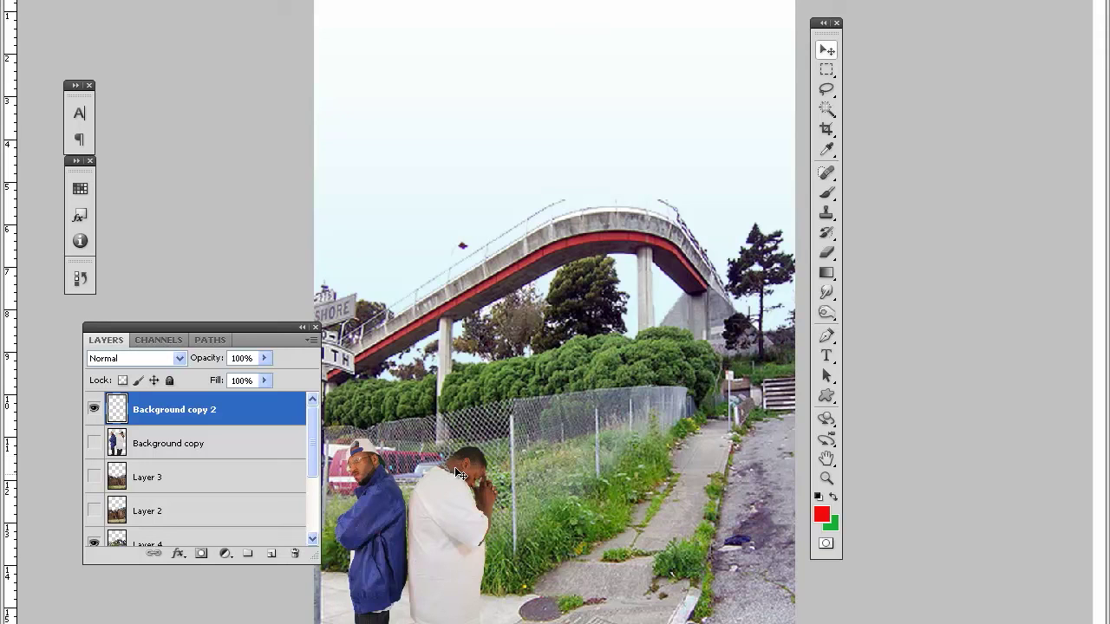
key("shift+Right")
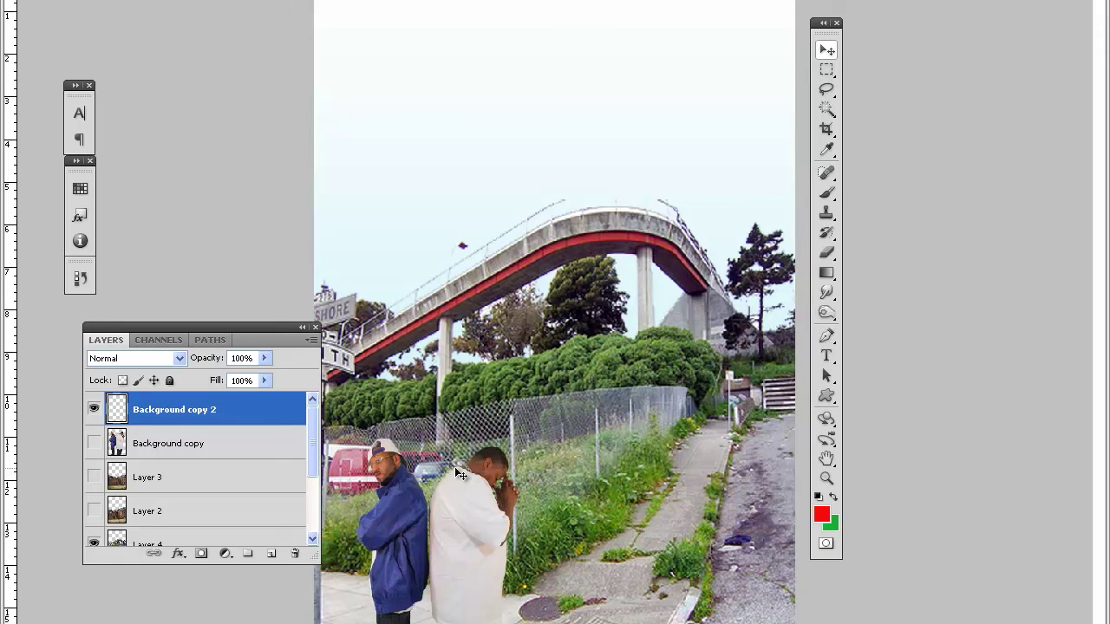
left_click(93, 443)
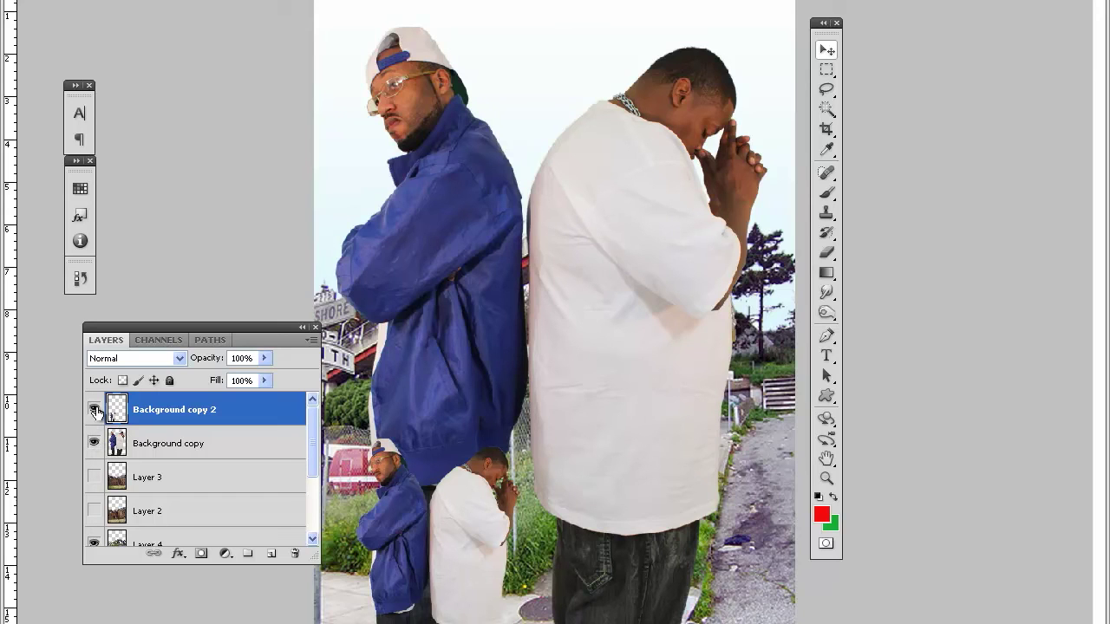
left_click(93, 443)
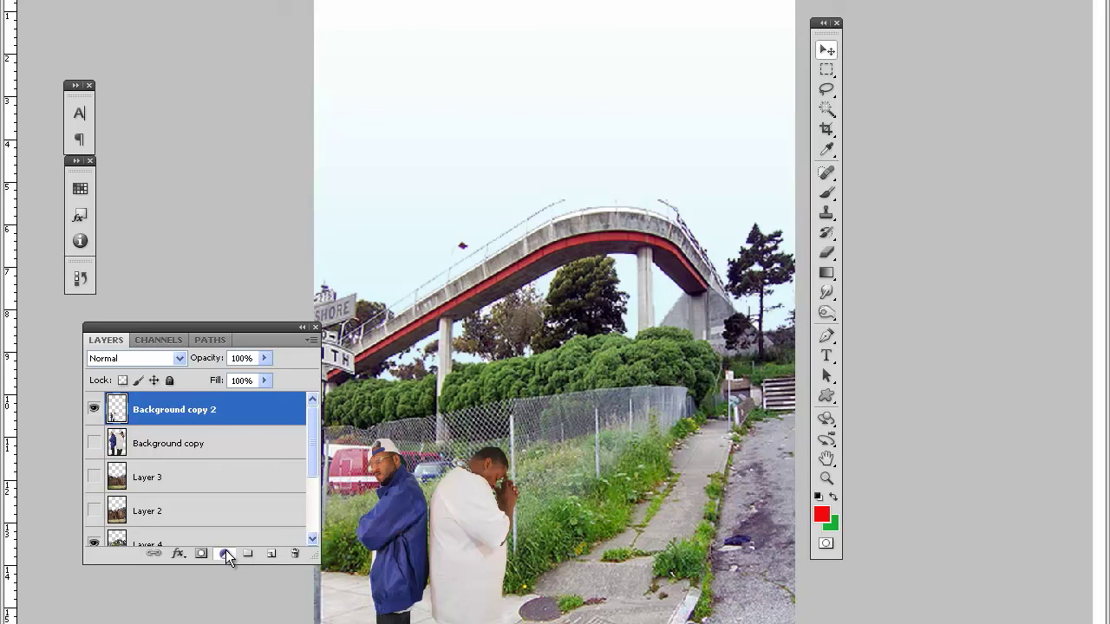
Add a Curves adjustment layer above Background copy 2 with a curve point at input 67, output 68
left_click(225, 554)
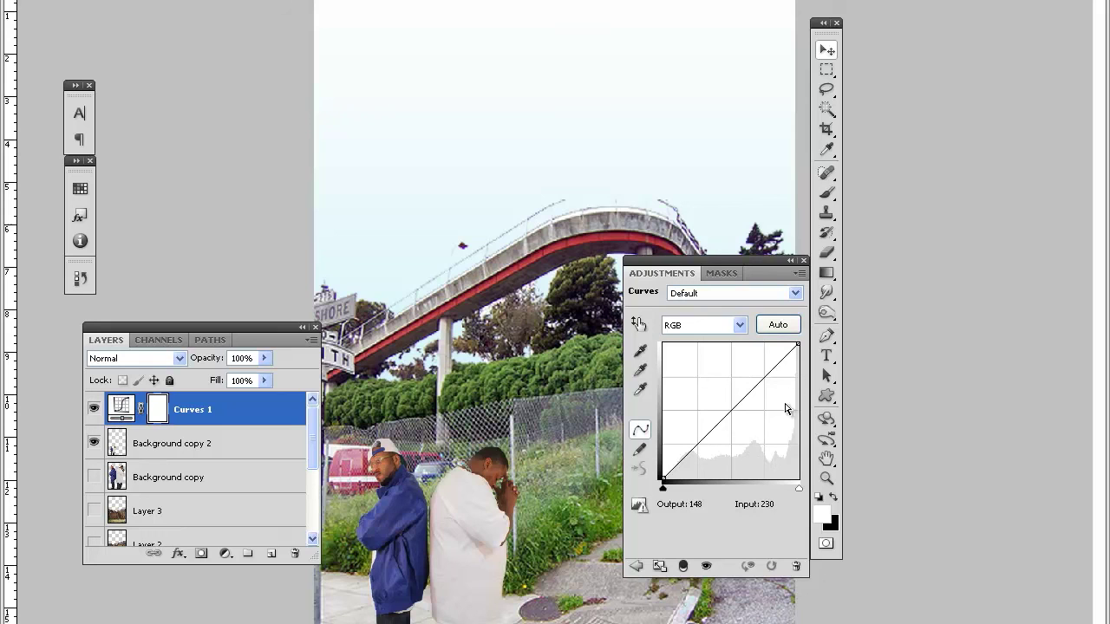
left_click(704, 444)
left_click_drag(708, 449, 699, 443)
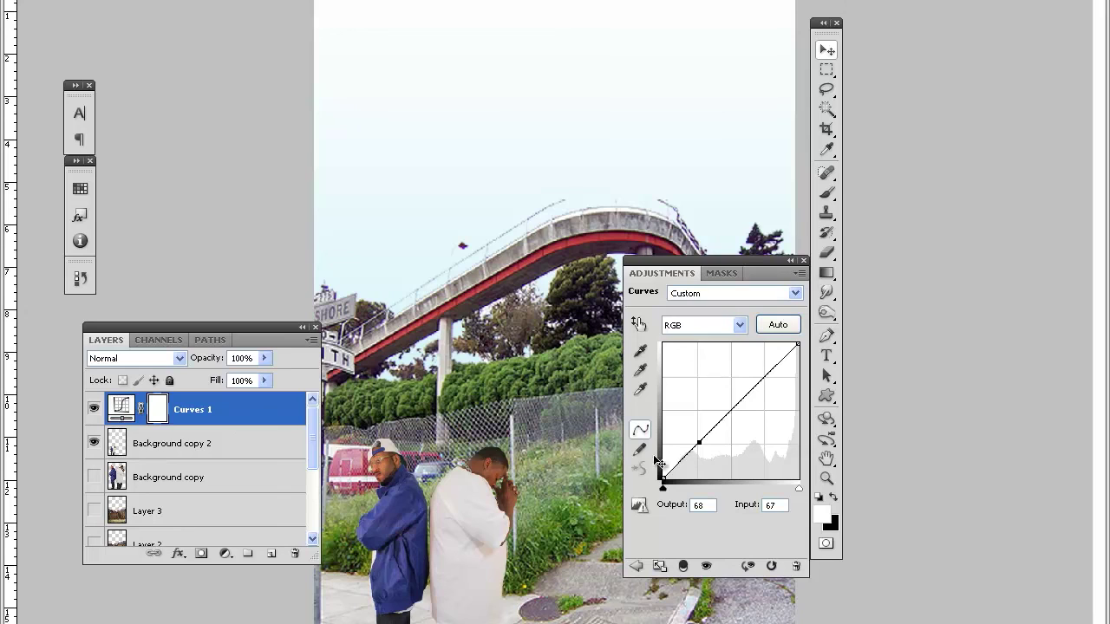
Clip the Curves 1 adjustment layer to Background copy 2 so it affects only the two men
left_click(225, 553)
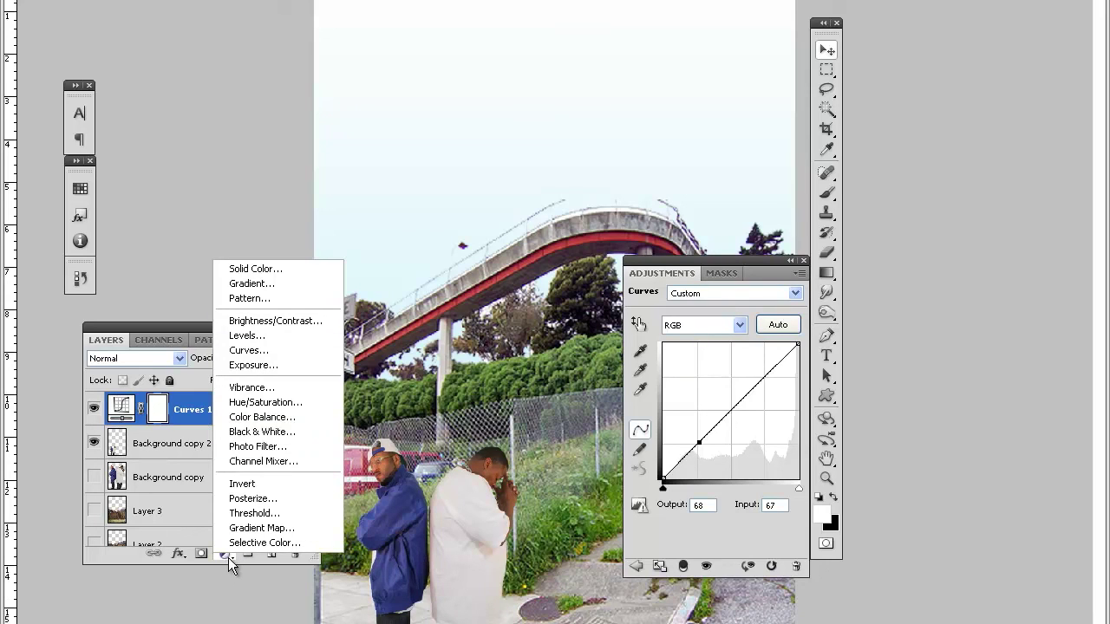
left_click(227, 554)
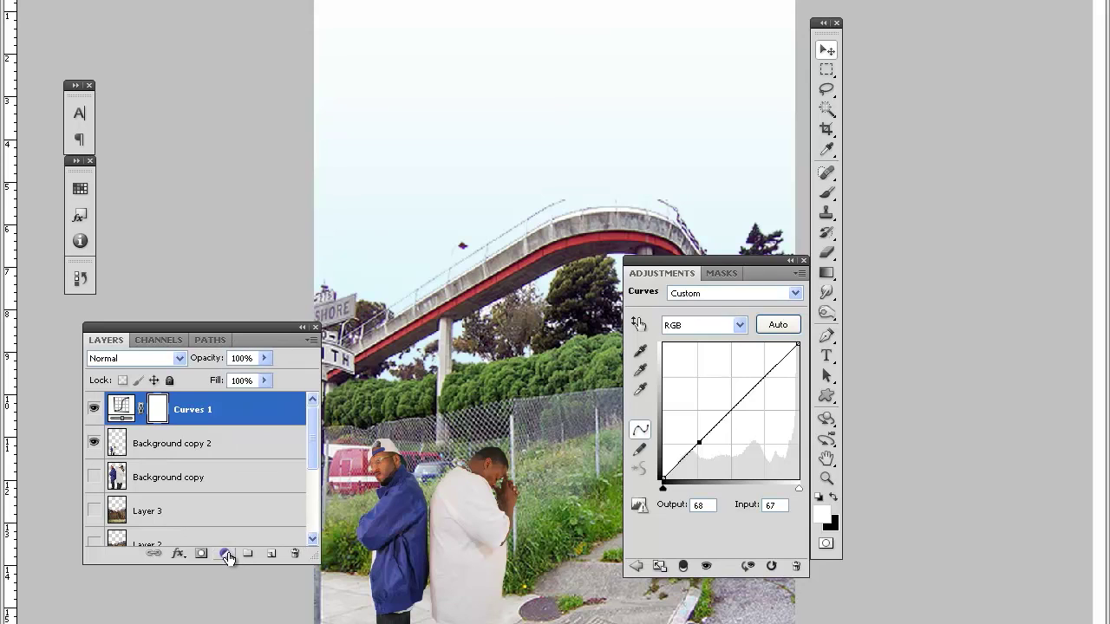
left_click(229, 553)
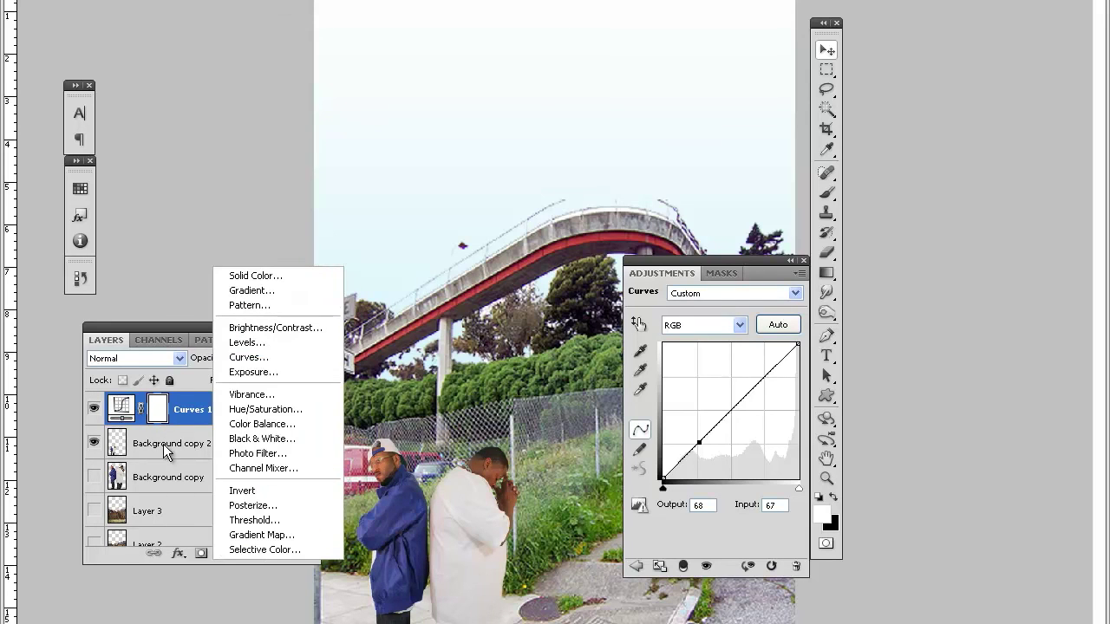
left_click(189, 413)
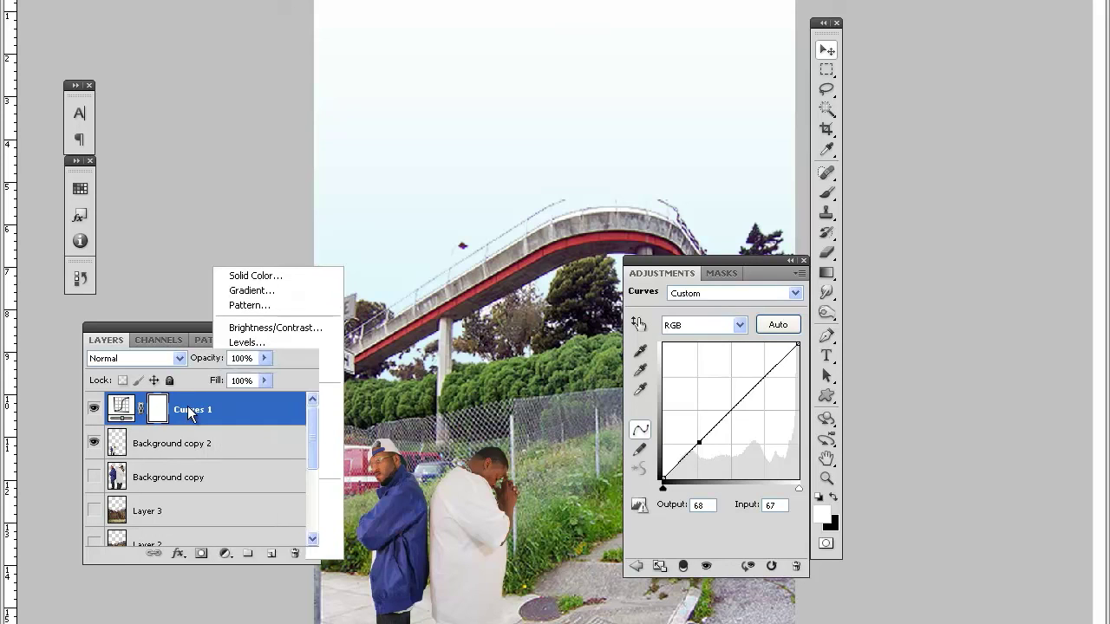
right_click(187, 406)
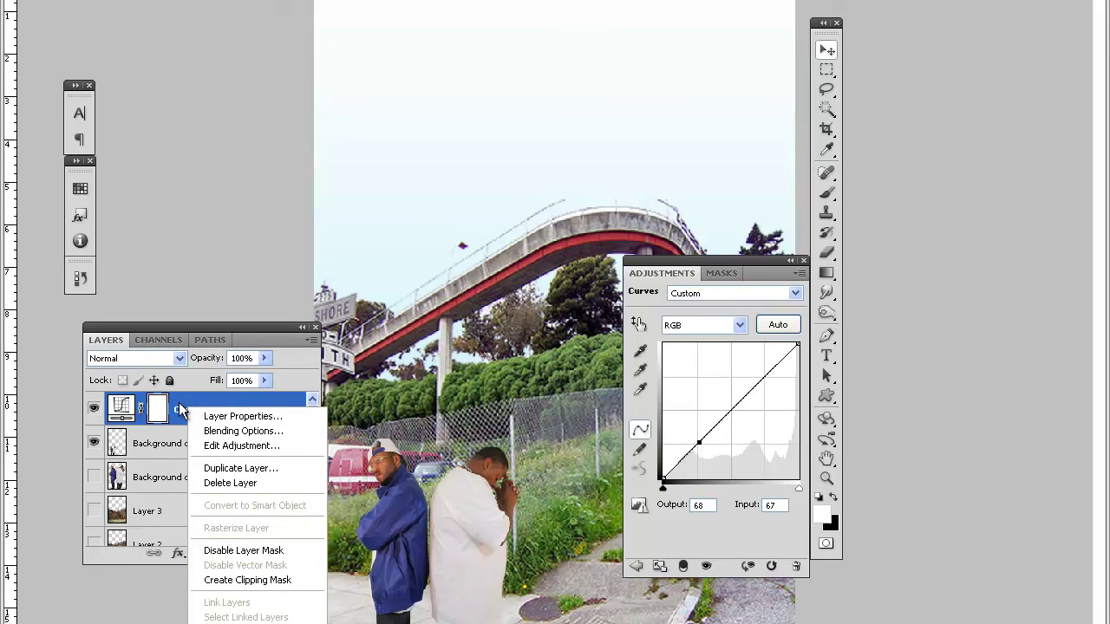
left_click(234, 580)
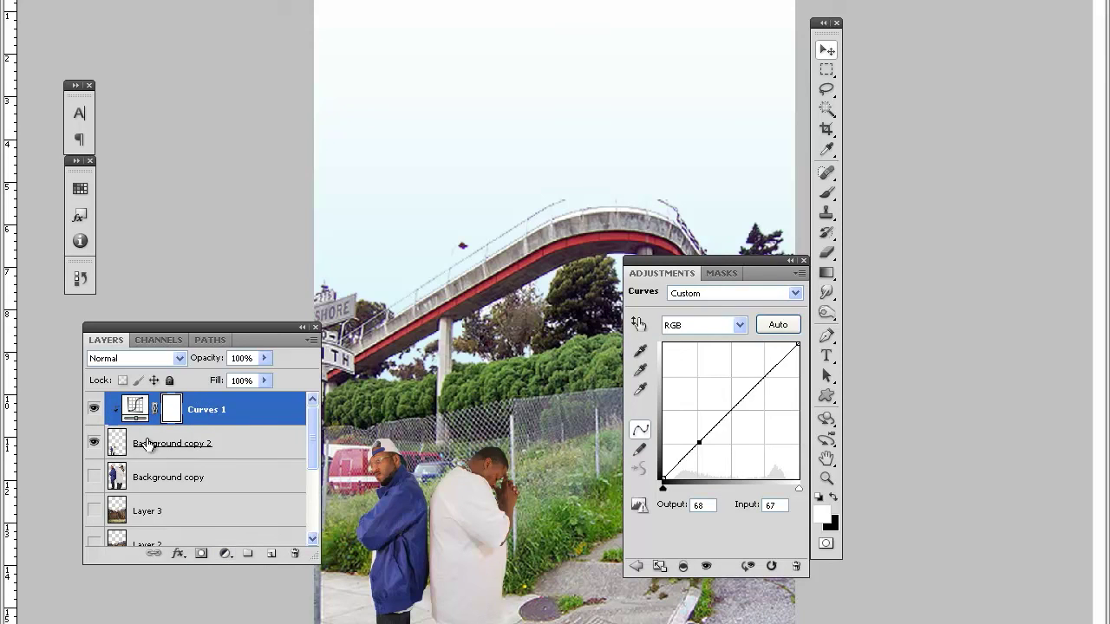
Delete the Curves 1 adjustment layer
right_click(212, 411)
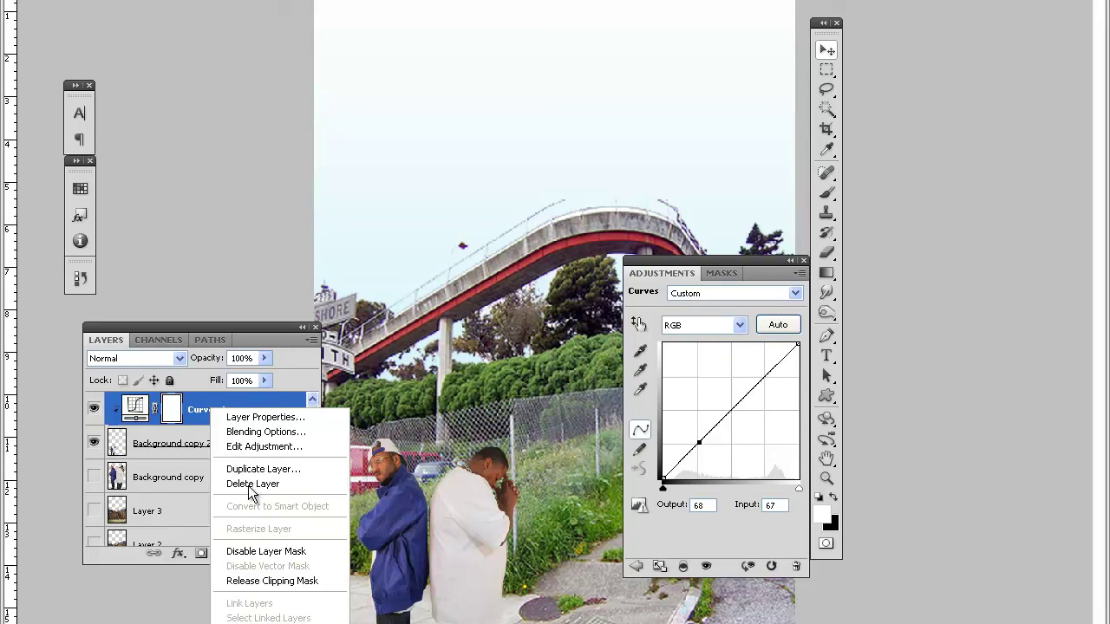
left_click(253, 483)
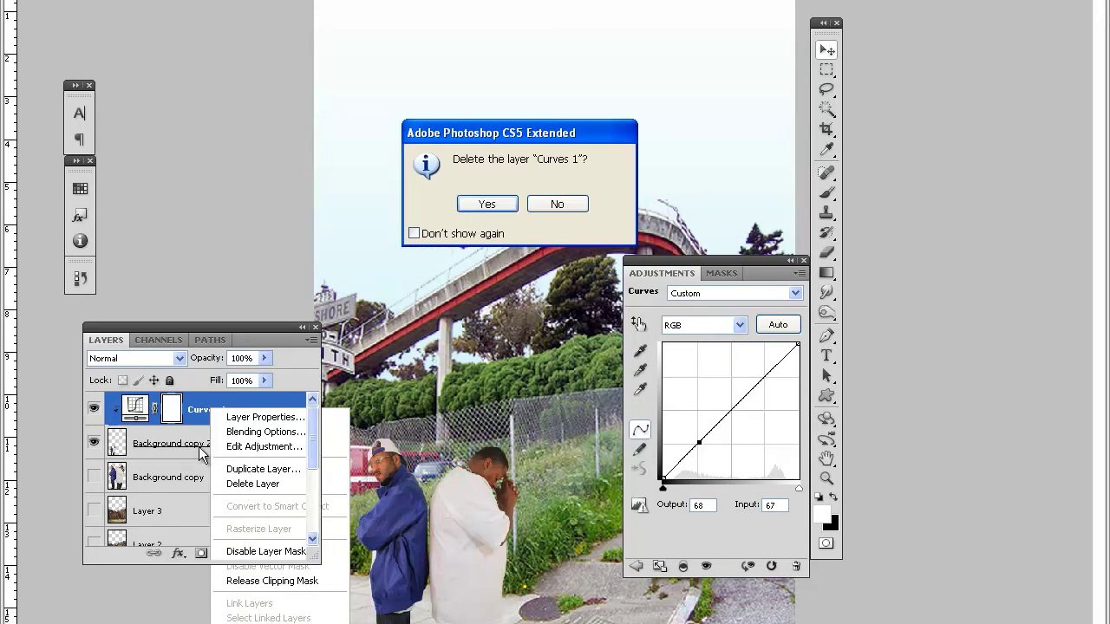
left_click(480, 207)
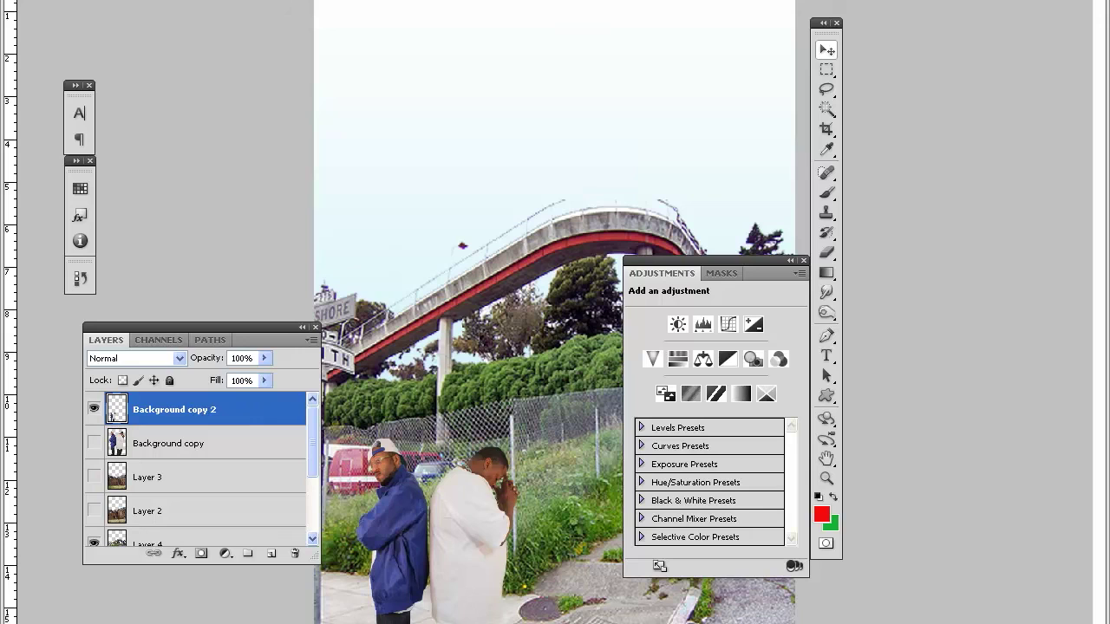
Apply Hue/Saturation directly to the men on Background copy 2 with Saturation at -61
key("alt+i")
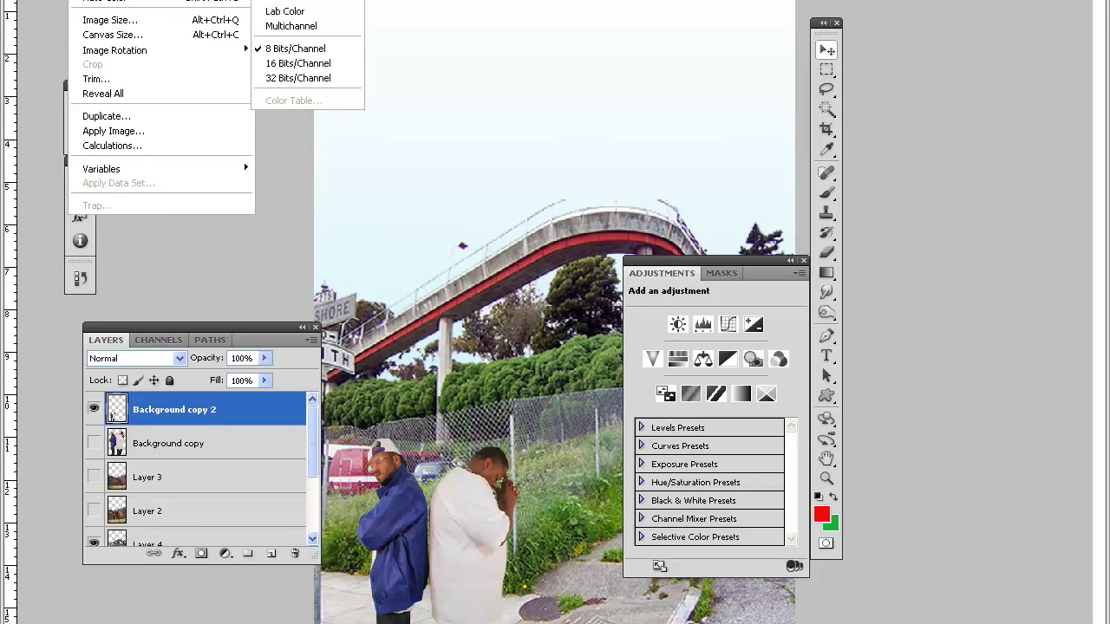
mouse_move(243, 1)
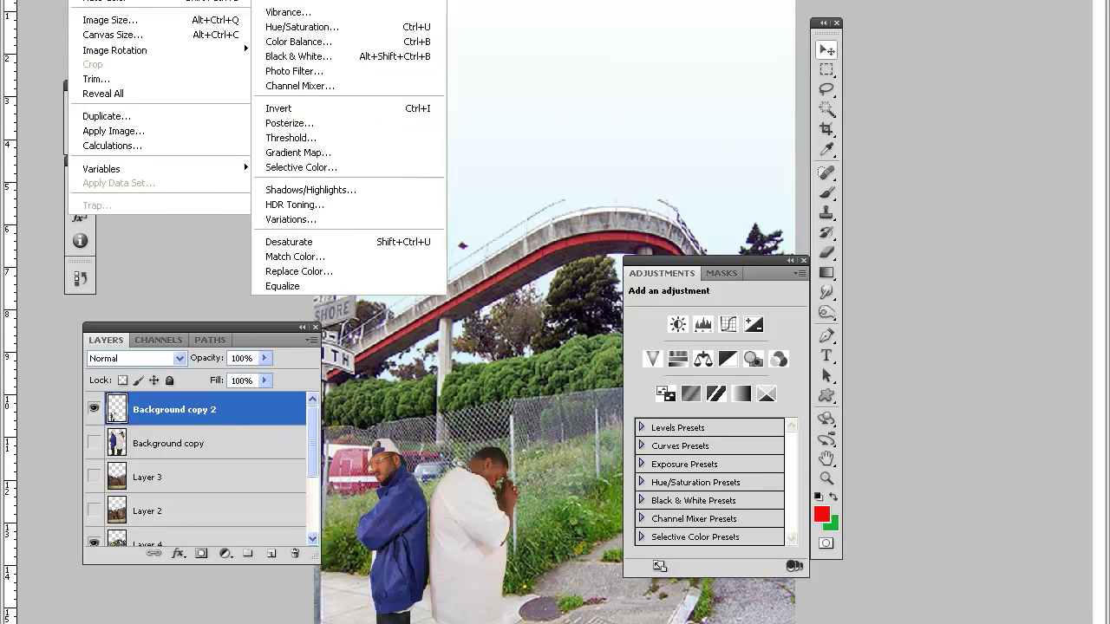
left_click(329, 29)
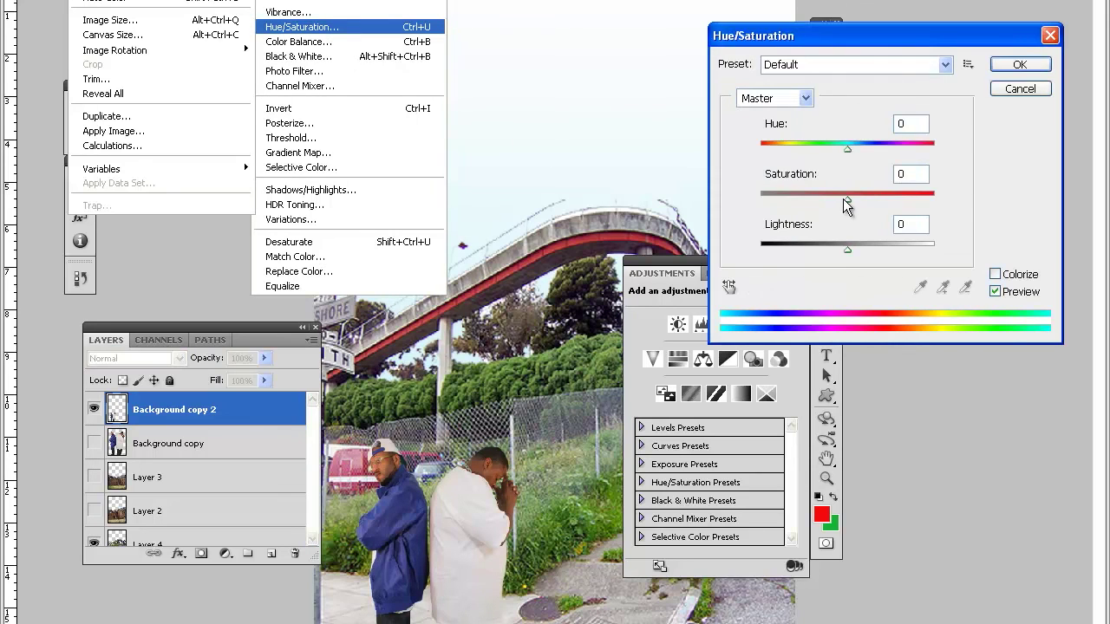
left_click_drag(847, 202, 794, 186)
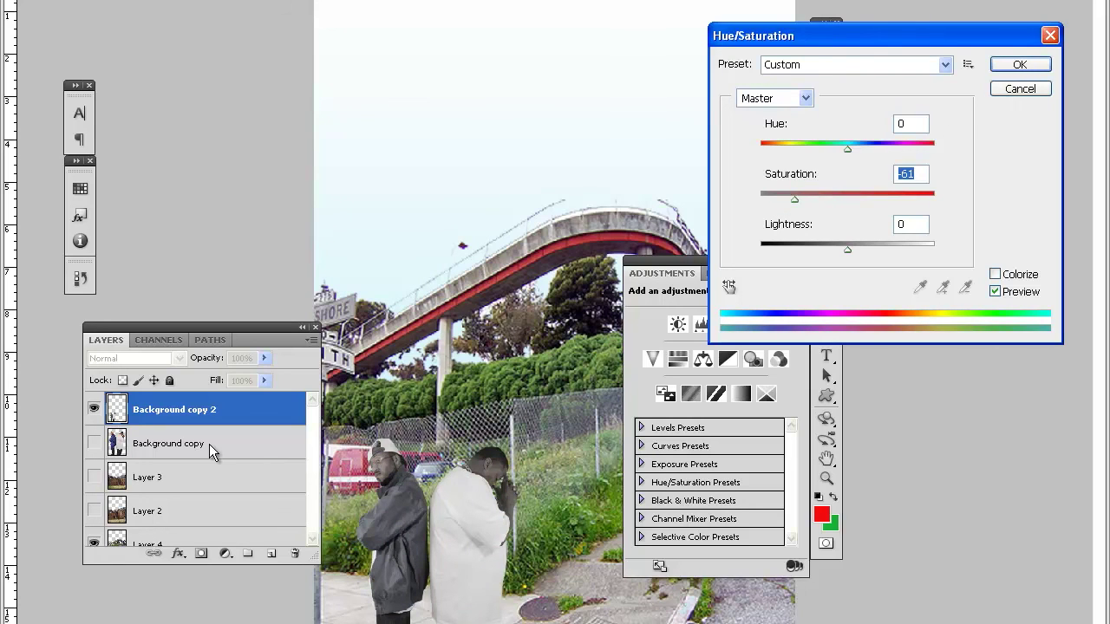
key("Return")
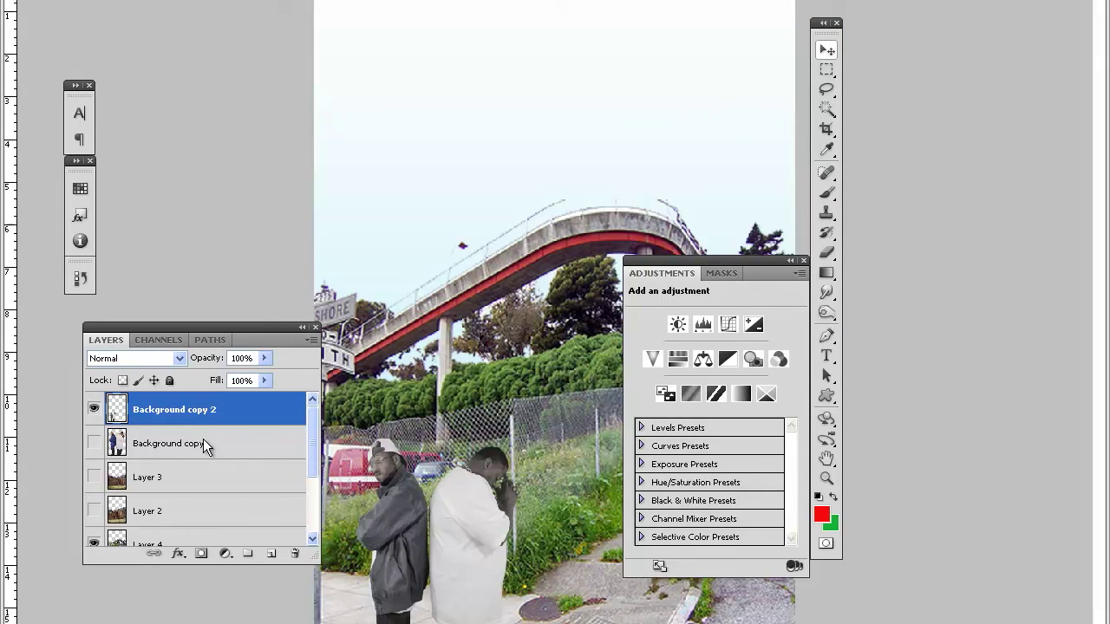
Add a Curves adjustment layer directly above Background copy 2
left_click(225, 554)
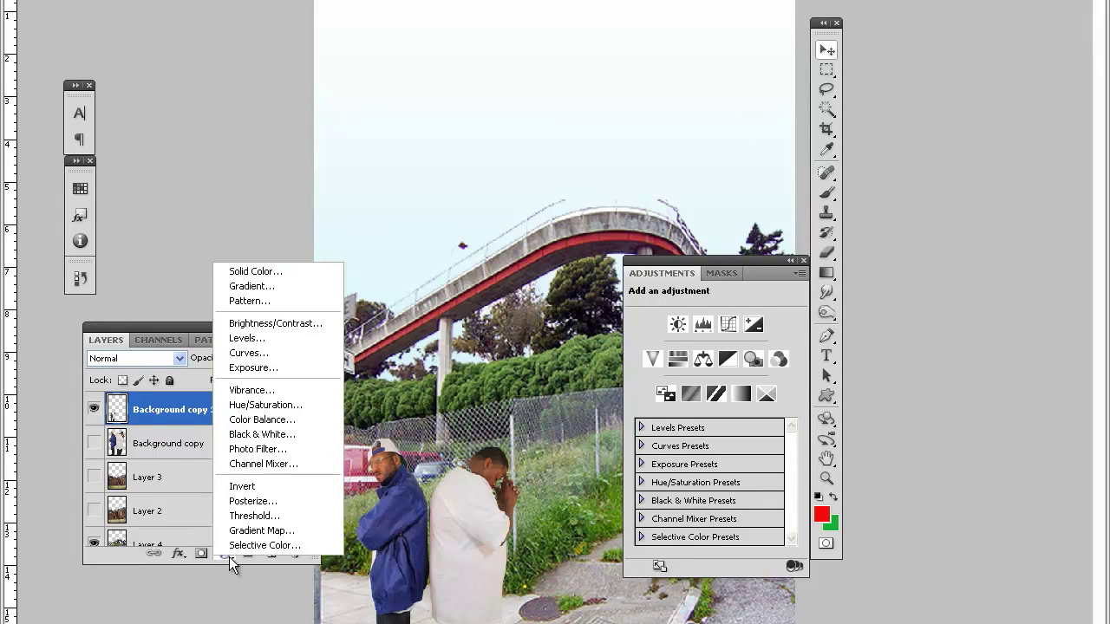
left_click(286, 355)
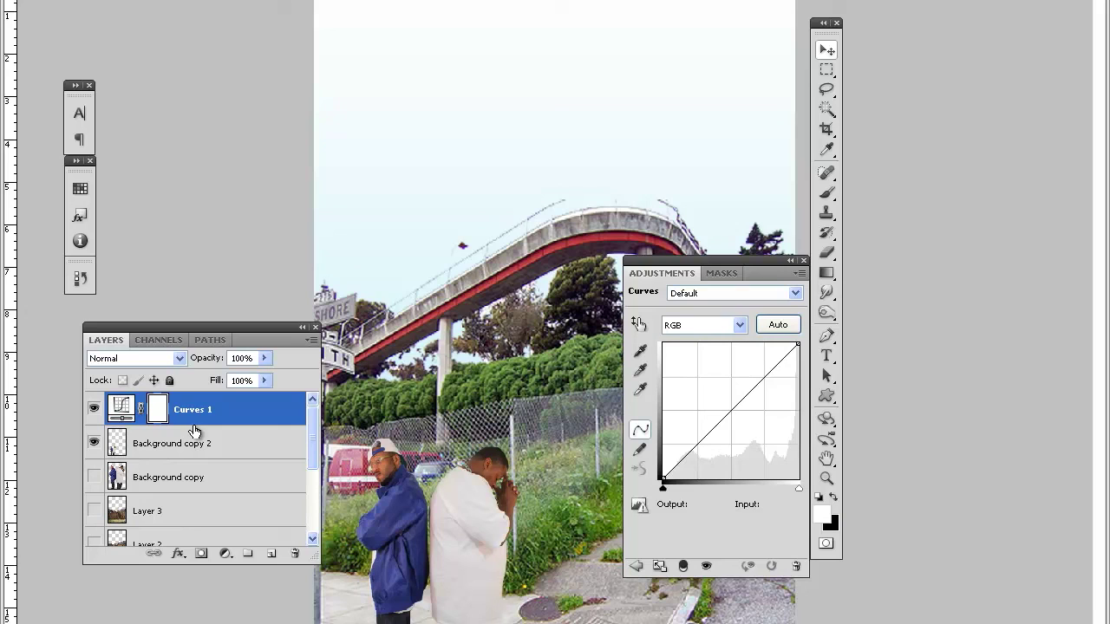
Clip the Curves adjustment to Background copy 2 and shape its RGB curve with points at input 70, output 74 and input 194, output 185
right_click(222, 404)
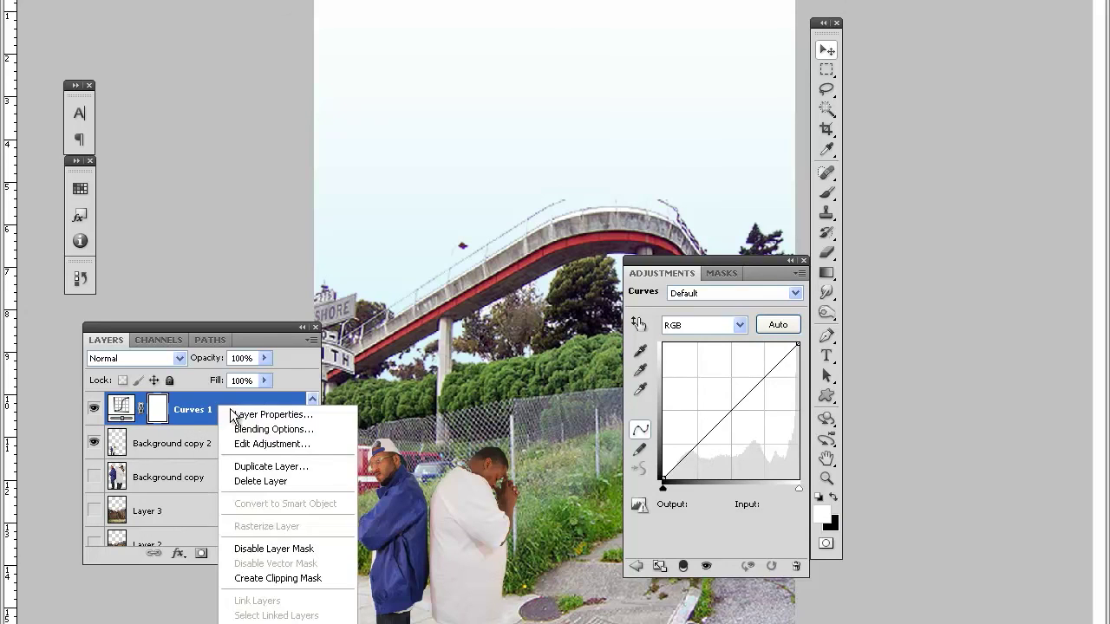
left_click(249, 579)
mouse_move(706, 435)
left_mouse_down()
mouse_move(709, 454)
mouse_move(701, 438)
left_mouse_up()
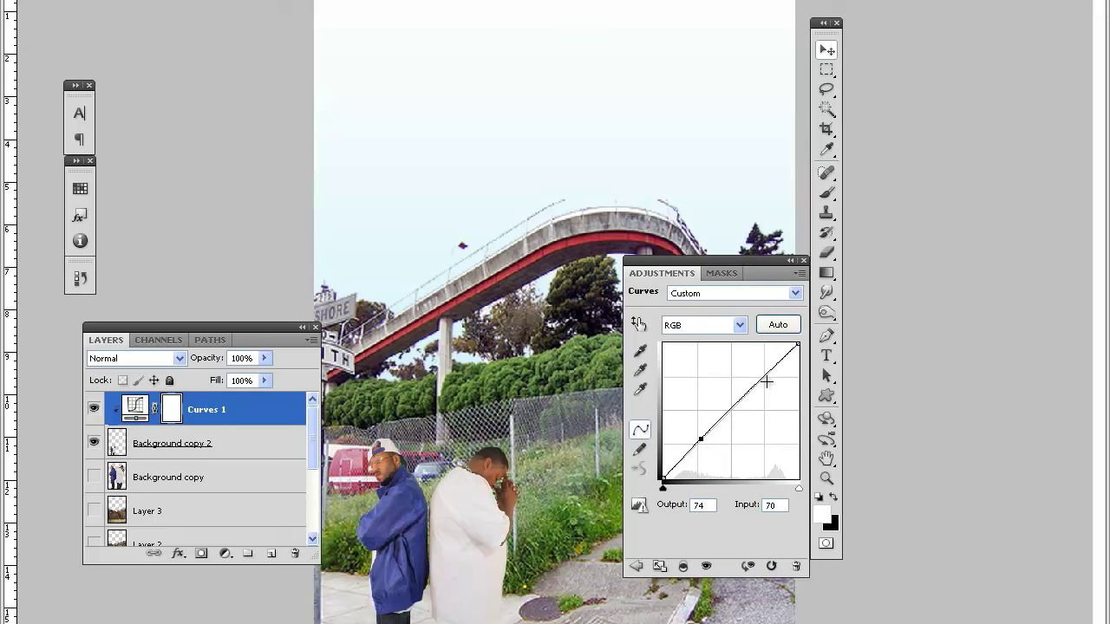
left_click(770, 382)
left_click_drag(770, 382, 766, 380)
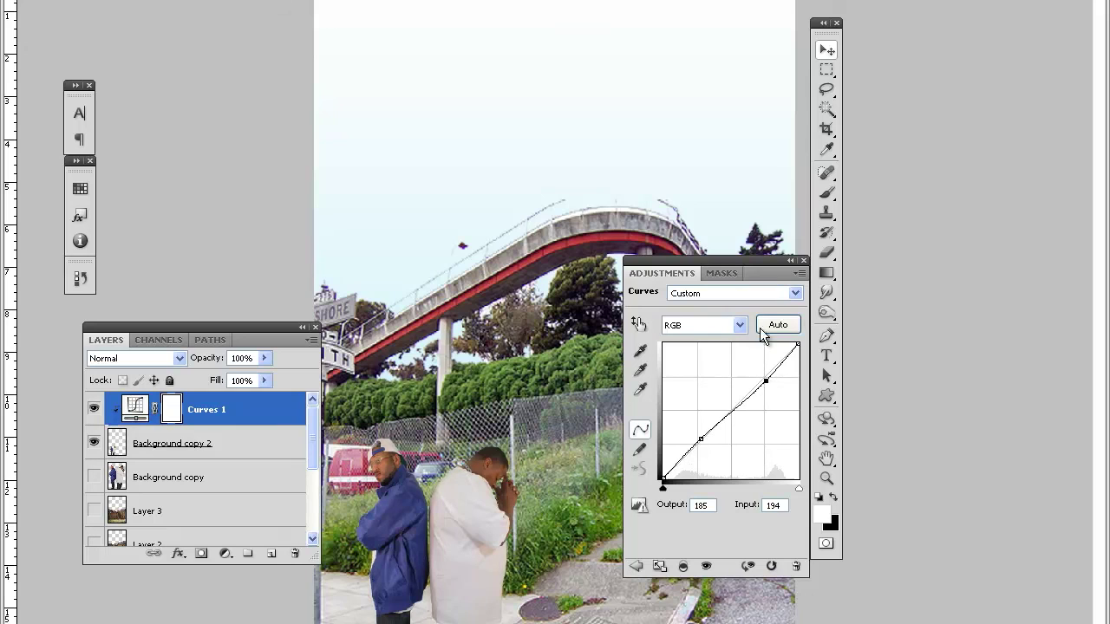
Delete the clipped Curves 1 adjustment layer above Background copy 2
right_click(258, 401)
left_click(303, 476)
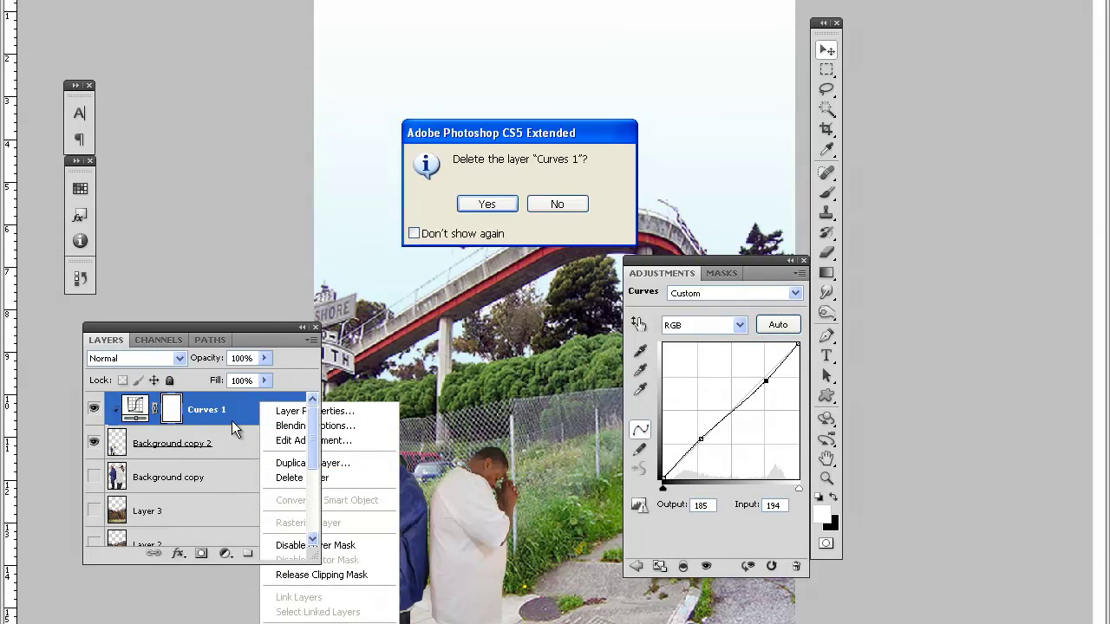
left_click(486, 207)
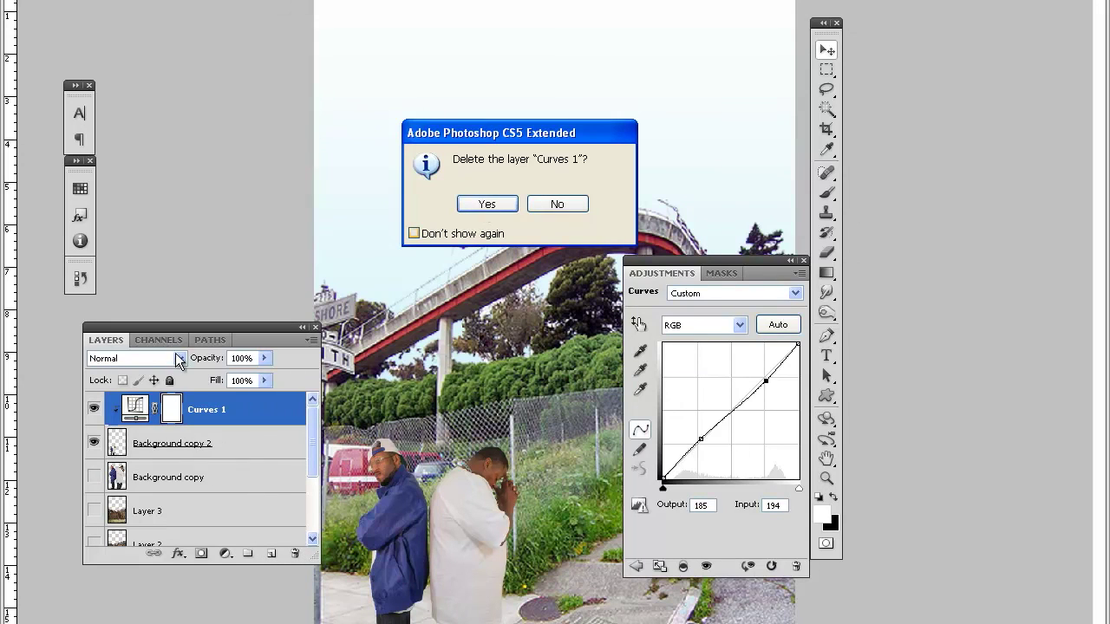
Add a Hue/Saturation adjustment layer directly above Background copy 2 and lower its Saturation to -52
left_click(223, 553)
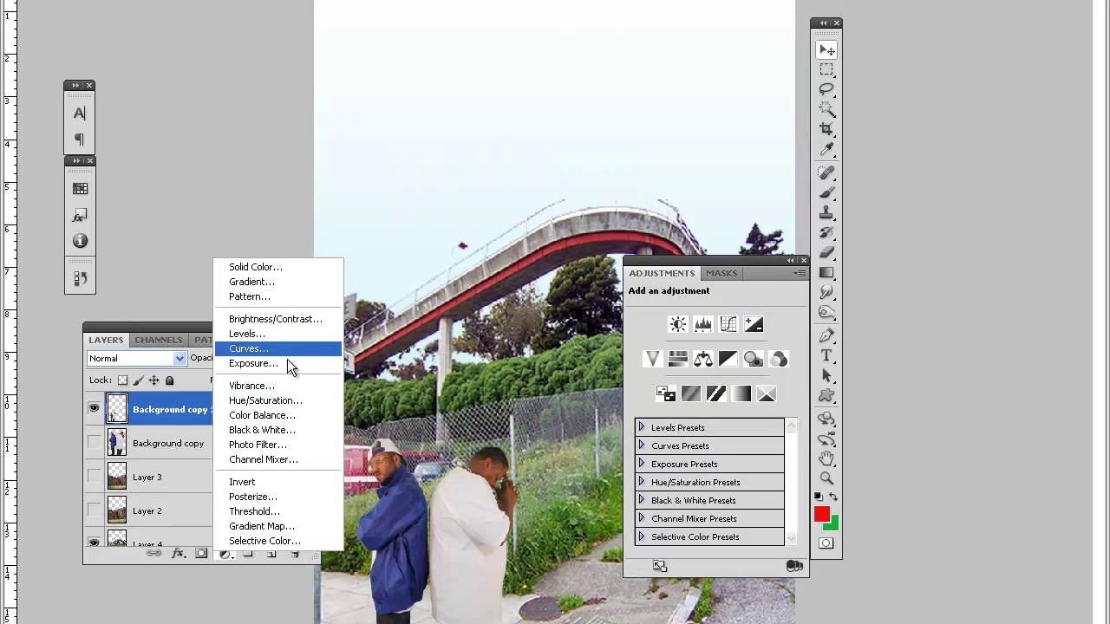
left_click(283, 401)
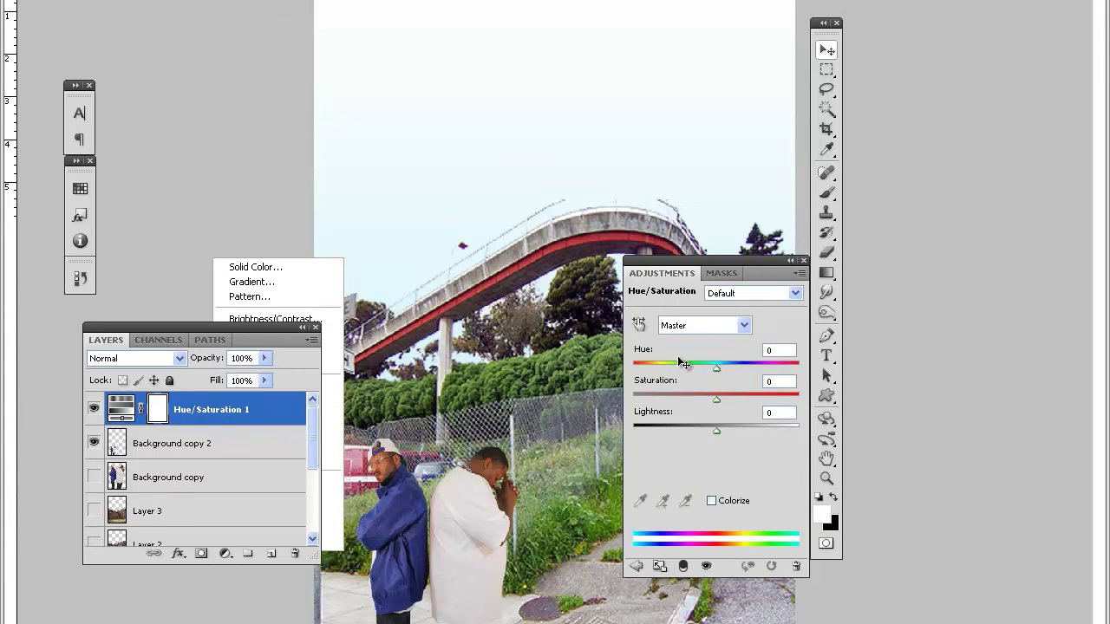
left_click_drag(703, 400, 698, 400)
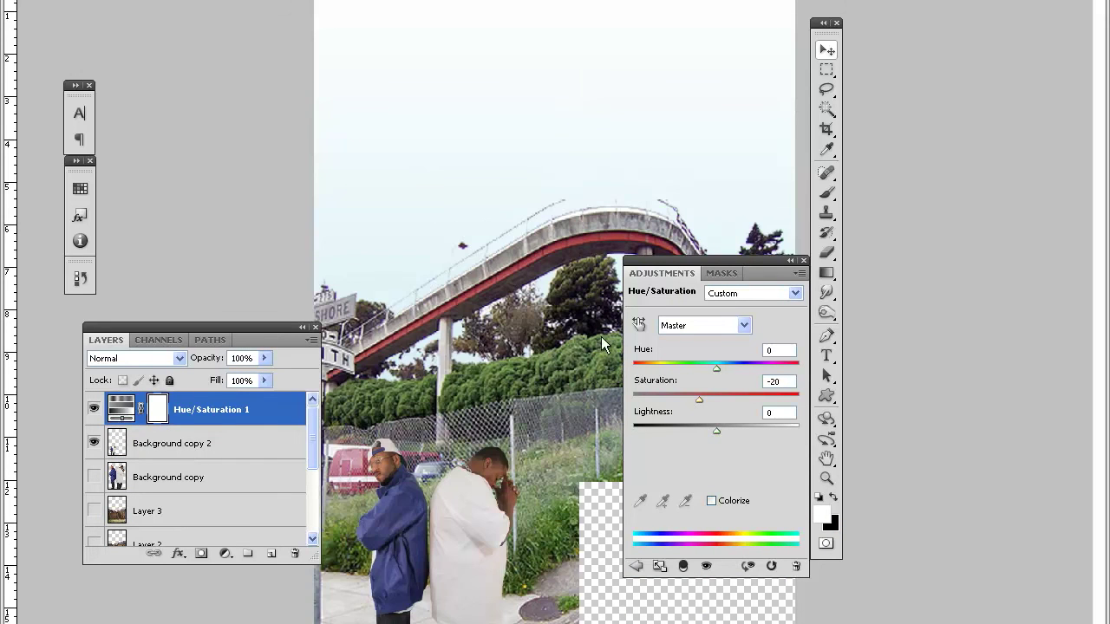
left_click_drag(687, 400, 682, 401)
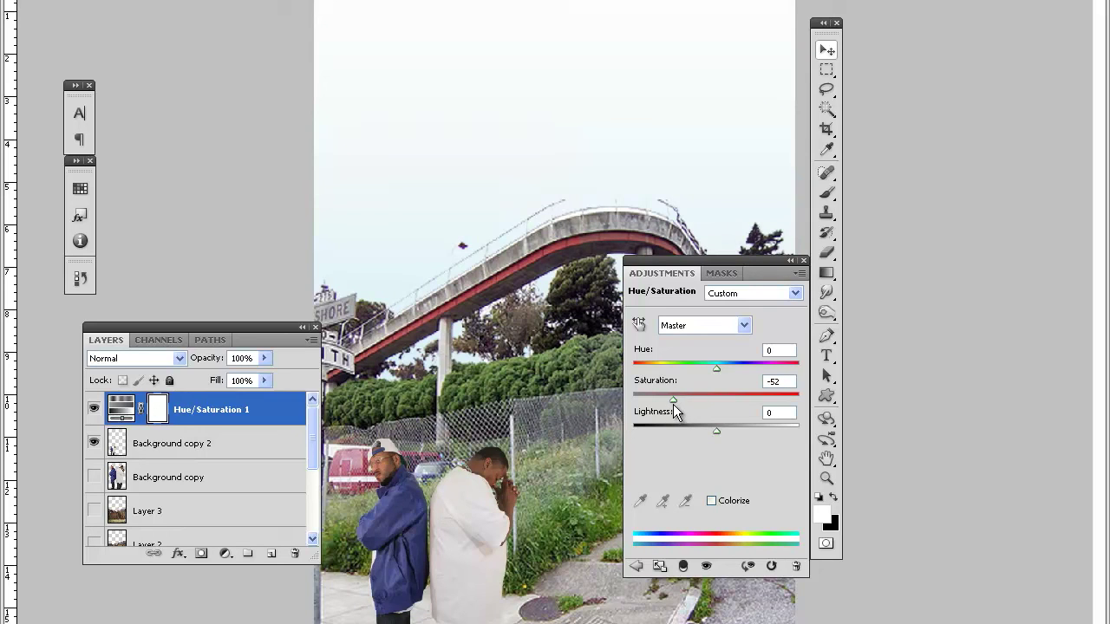
Clip the Hue/Saturation adjustment to Background copy 2 and set Saturation to -23 and Lightness to -3
right_click(259, 404)
left_click(289, 578)
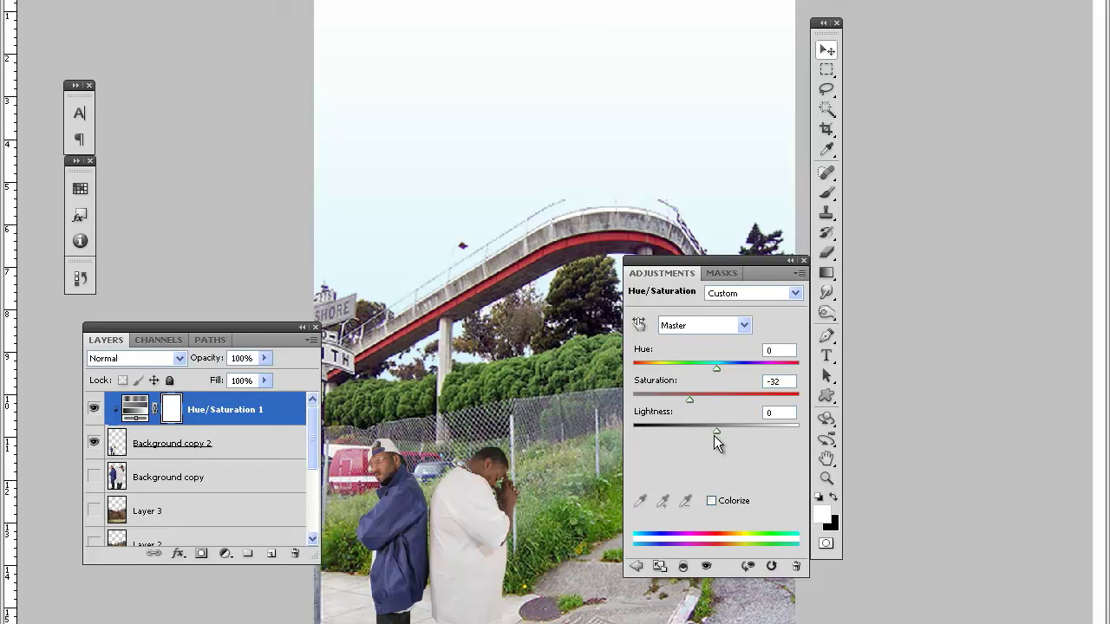
left_click_drag(706, 433, 703, 434)
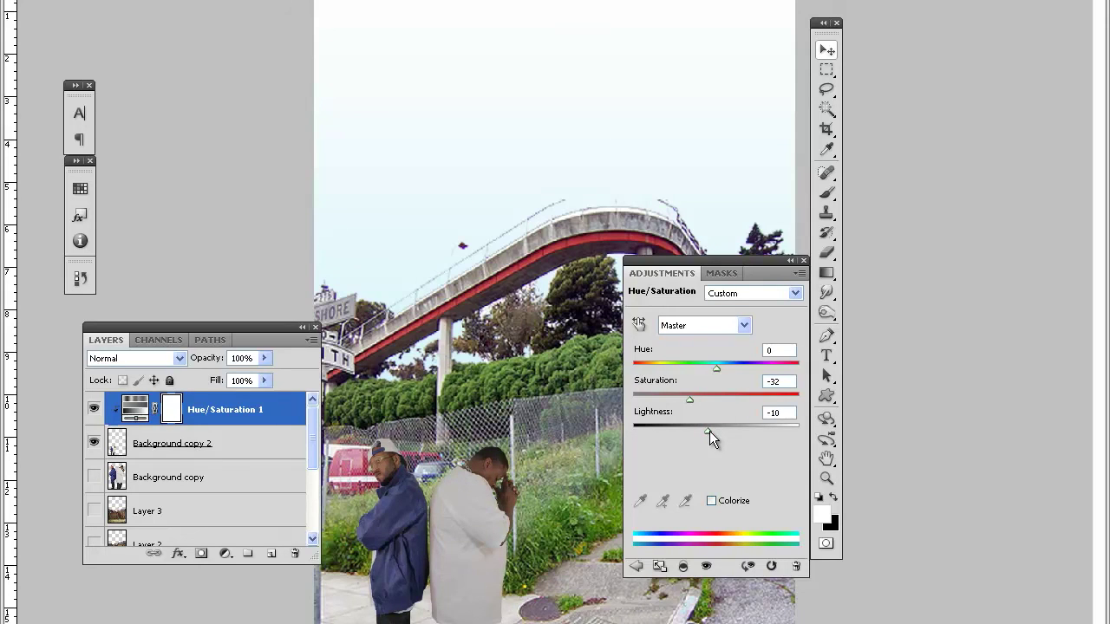
left_click_drag(709, 431, 710, 431)
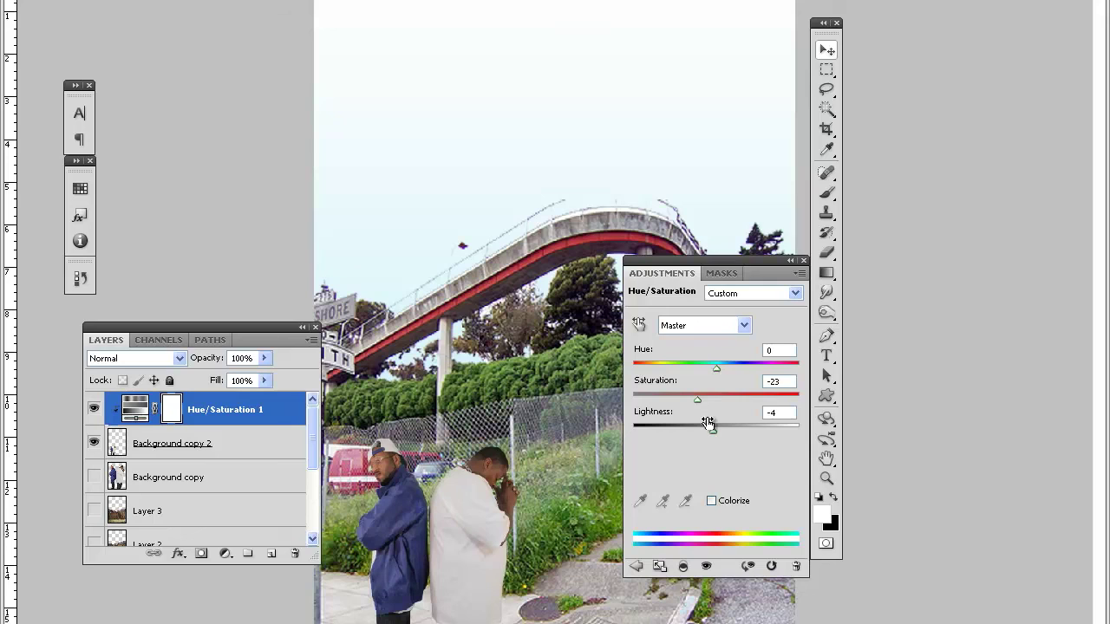
left_click_drag(713, 432, 714, 435)
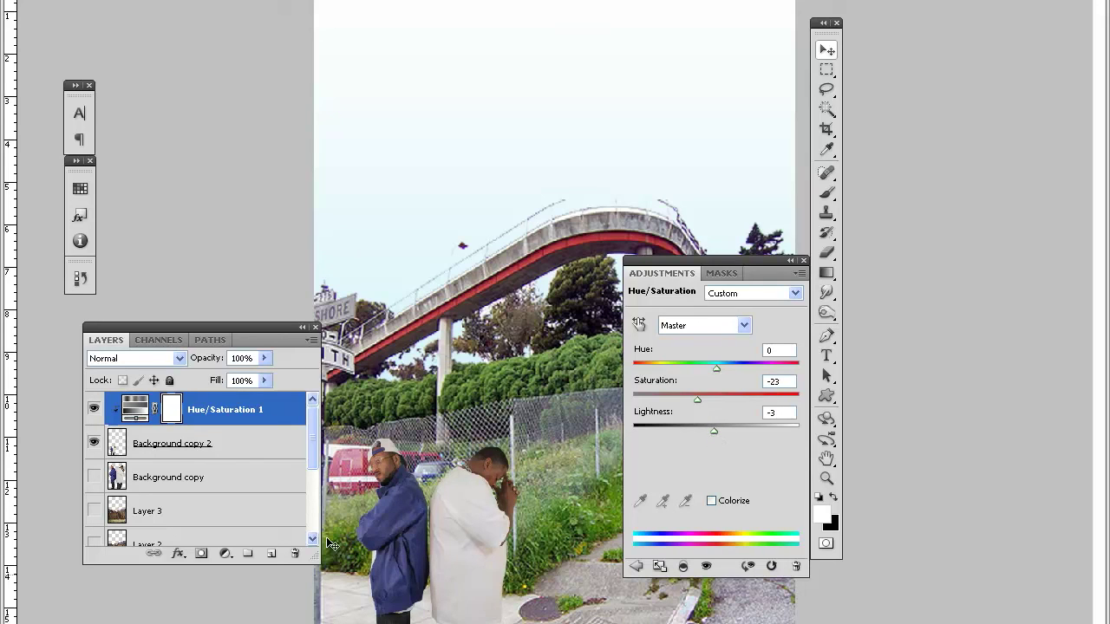